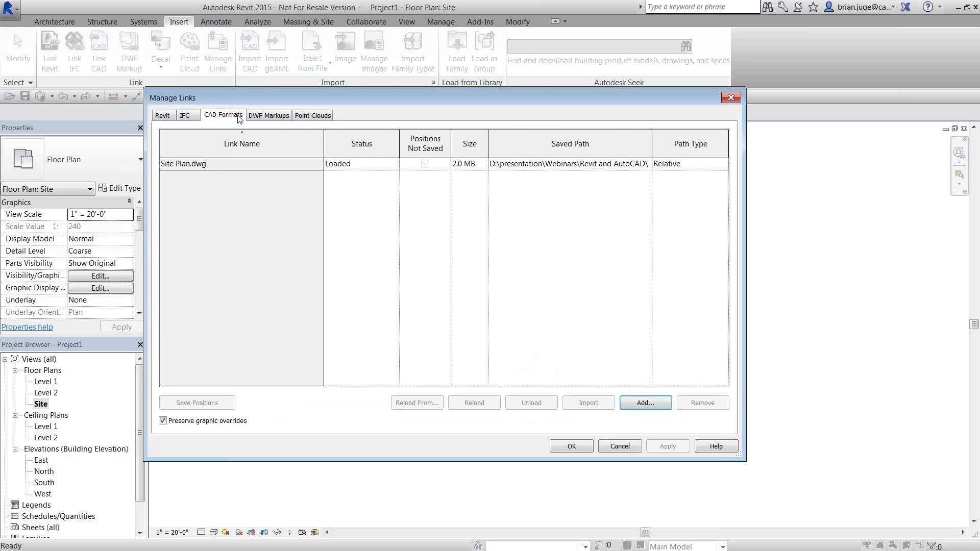
# - Close Manage Links and show the Default 3D View with hidden elements revealed
pyautogui.click(581, 447)
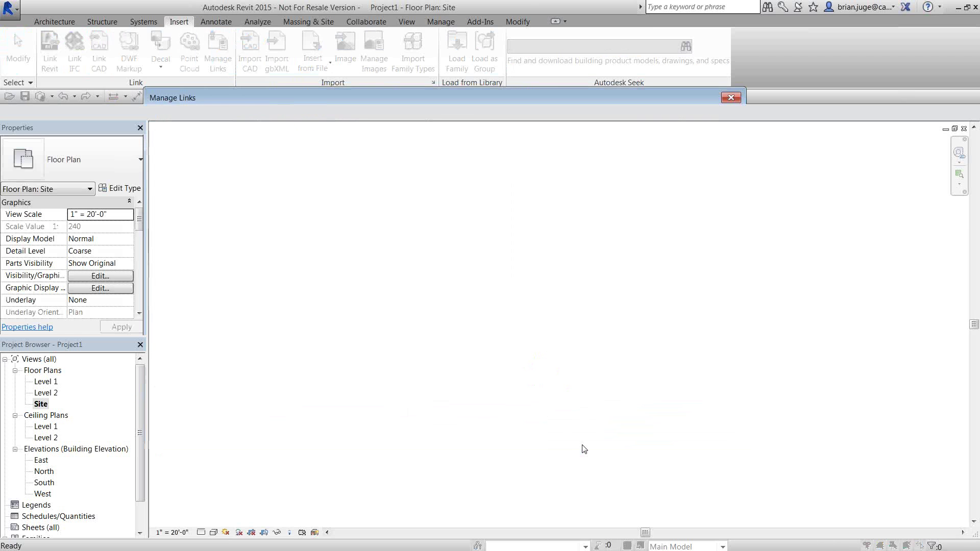
pyautogui.click(187, 96)
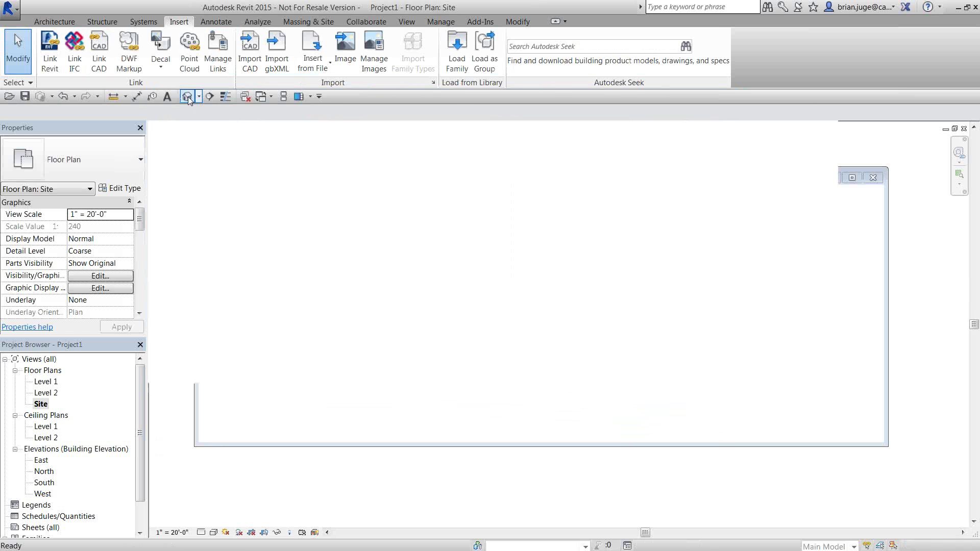
pyautogui.scroll(4, 446, 287)
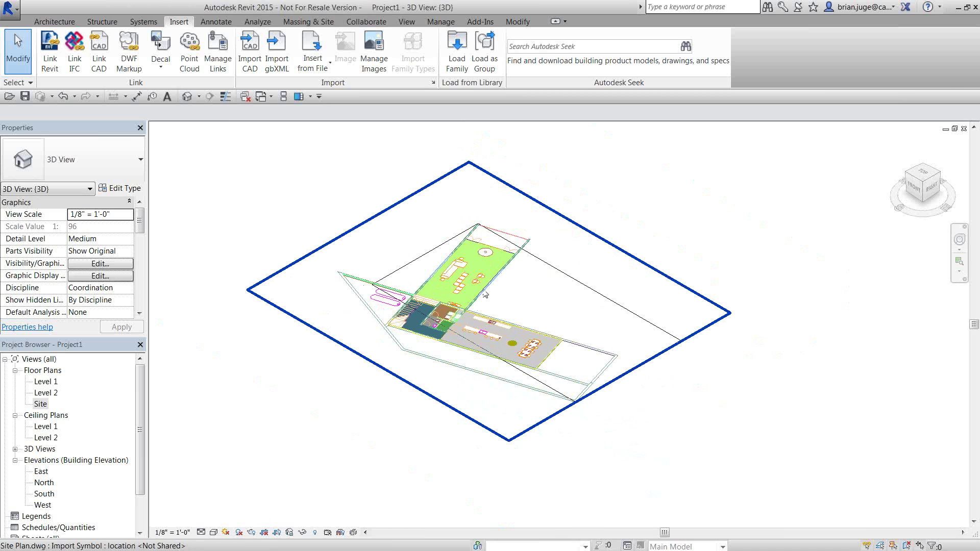
pyautogui.scroll(4, 479, 273)
pyautogui.scroll(-8, 479, 273)
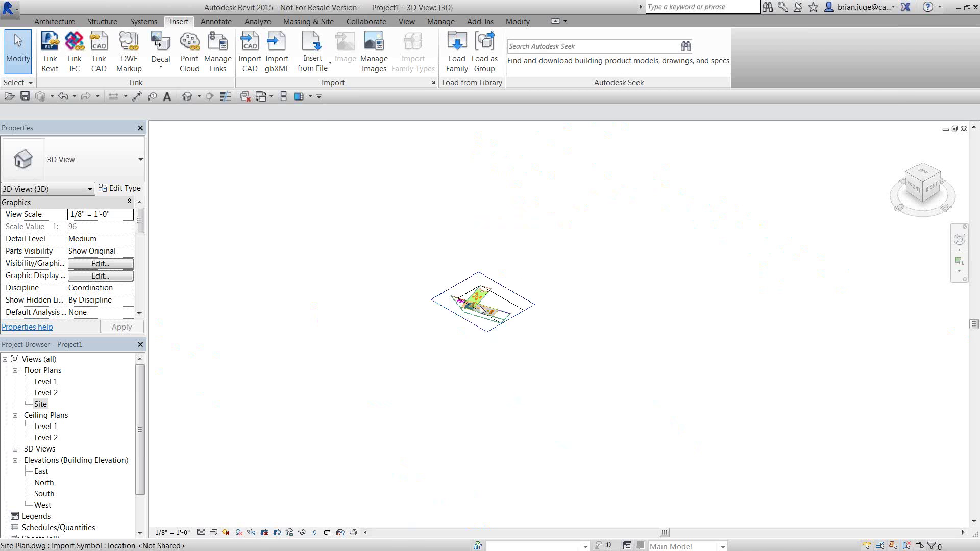
pyautogui.click(315, 533)
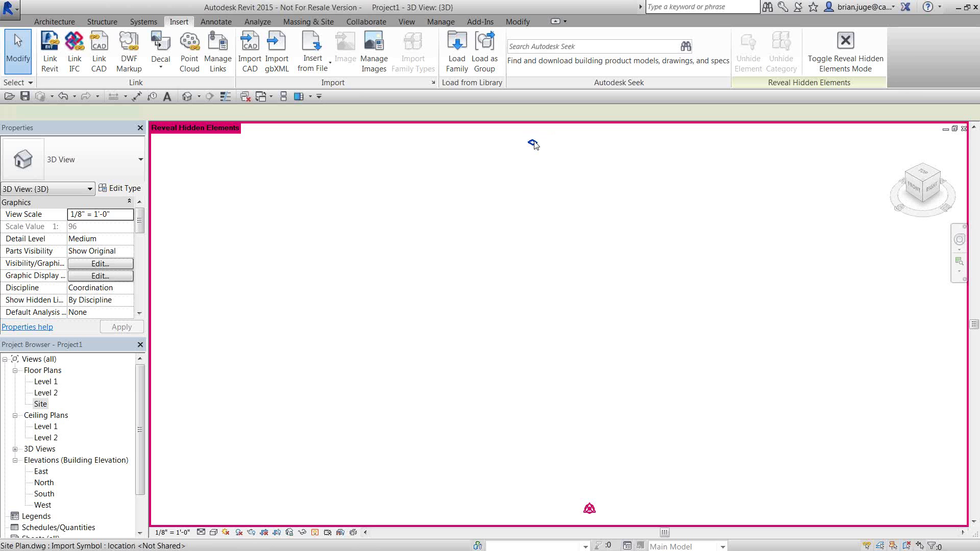
# - Select the linked Site Plan.dwg, zoom in to inspect it, then deselect it
pyautogui.click(532, 145)
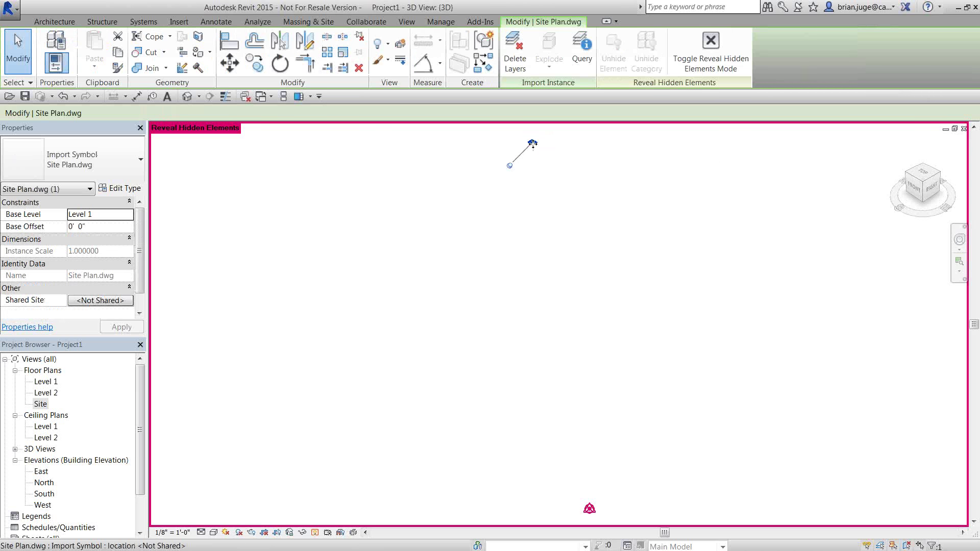
pyautogui.moveTo(532, 144); pyautogui.dragTo(521, 223)
pyautogui.scroll(8, 521, 223)
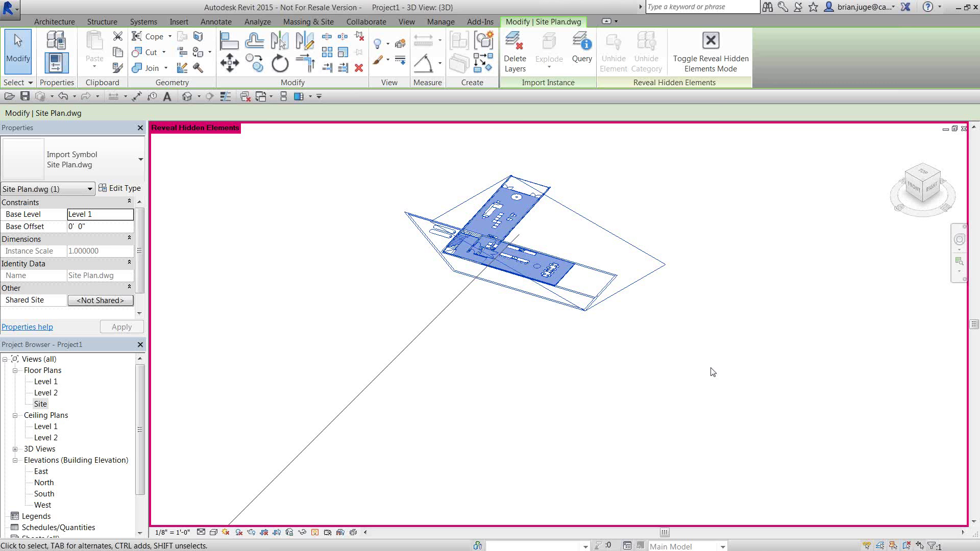
pyautogui.click(677, 413)
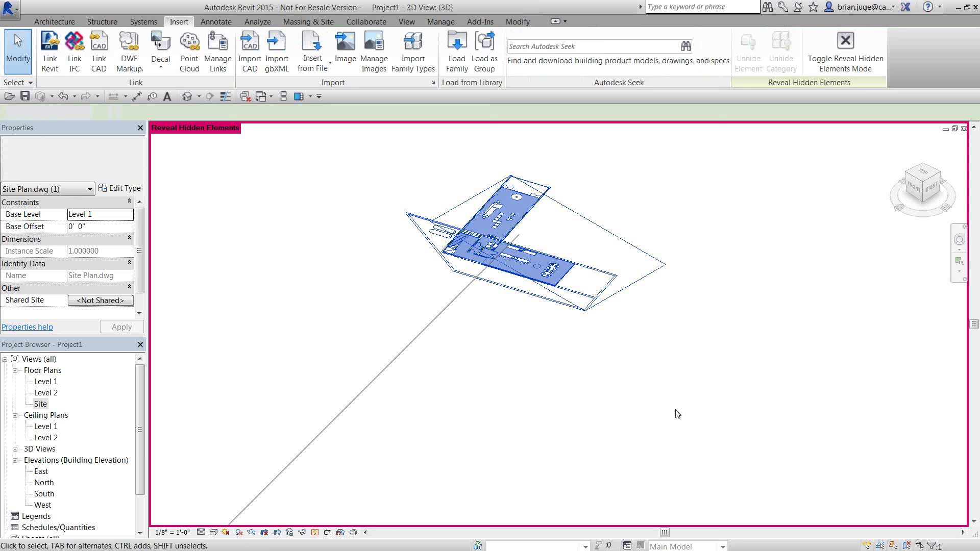
# - Turn off Reveal Hidden Elements and hide a queried window line's layer of Site Plan.dwg in view
pyautogui.click(315, 532)
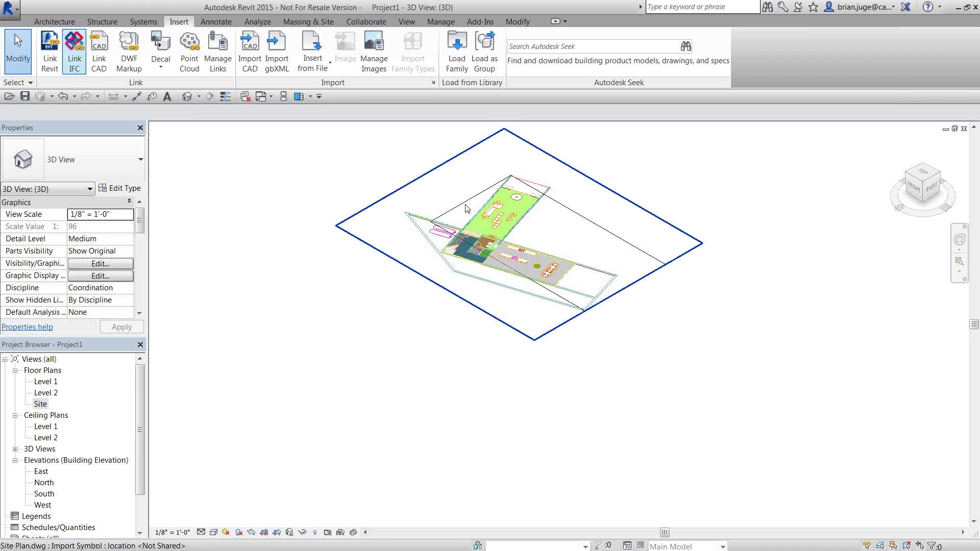
pyautogui.click(477, 218)
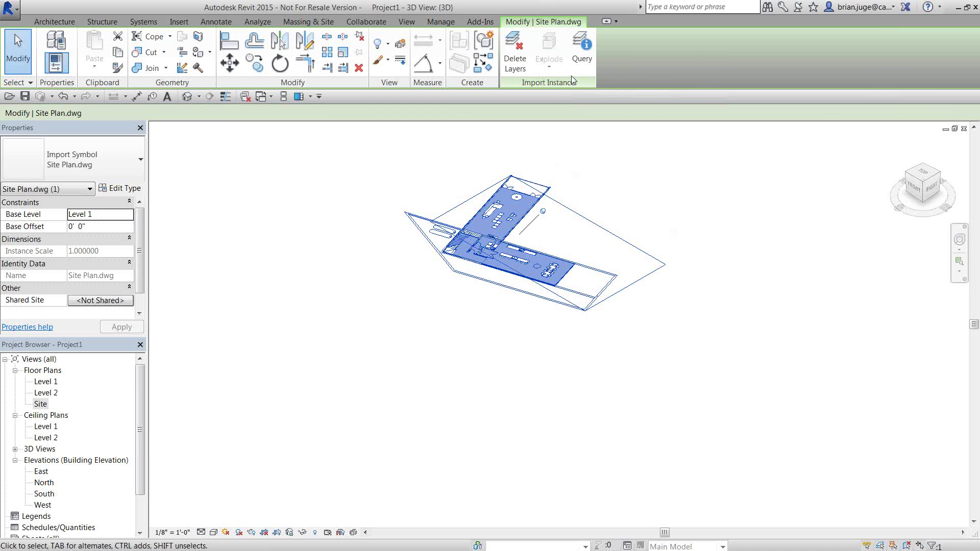
pyautogui.click(576, 48)
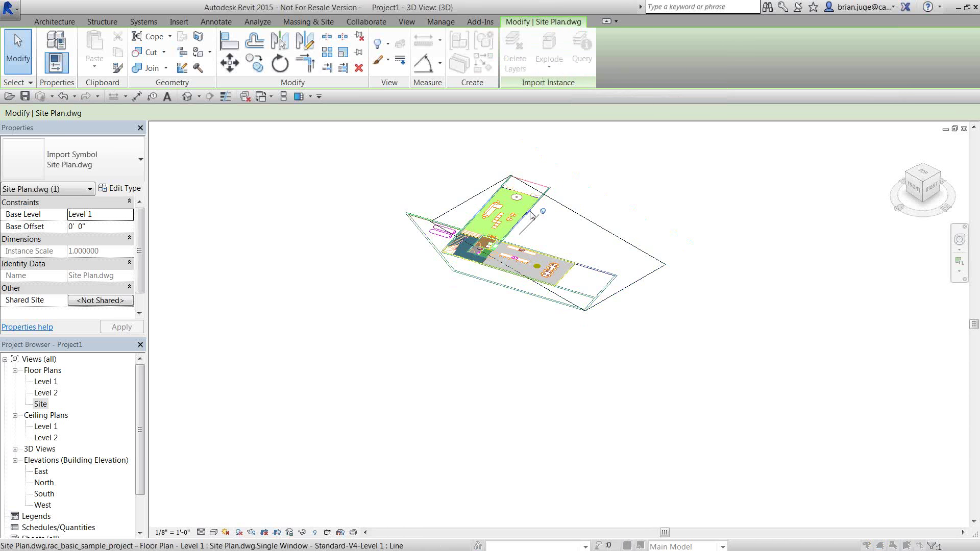
pyautogui.click(512, 273)
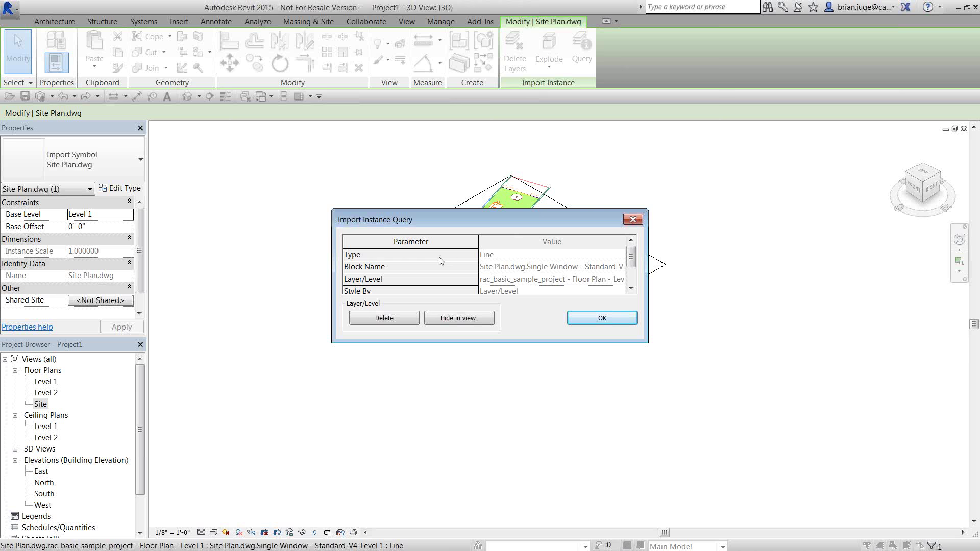
pyautogui.click(461, 319)
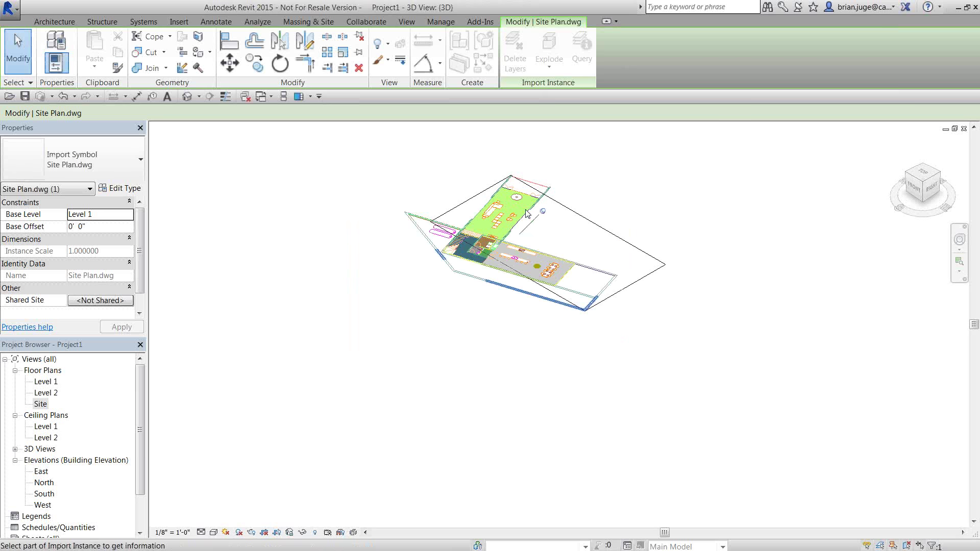
pyautogui.scroll(5, 531, 199)
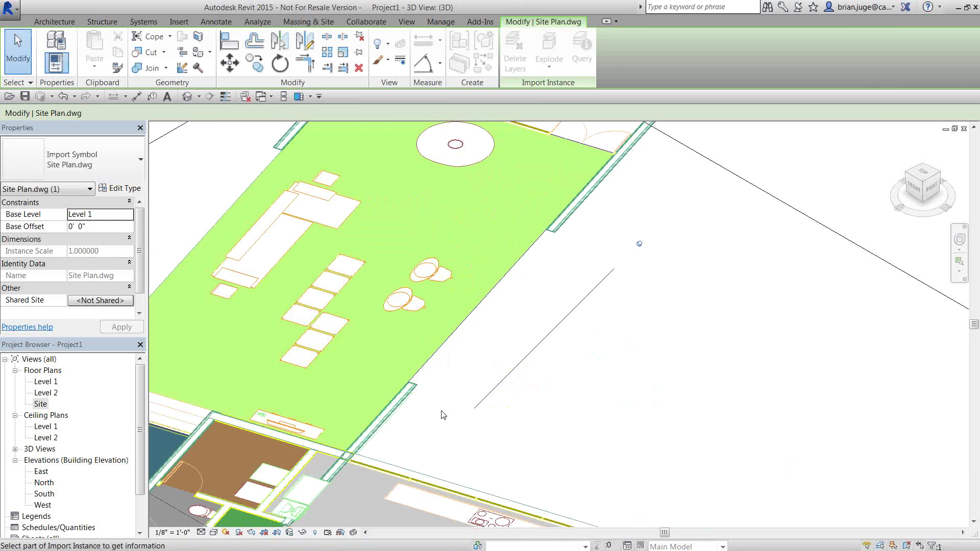
pyautogui.scroll(-5, 510, 311)
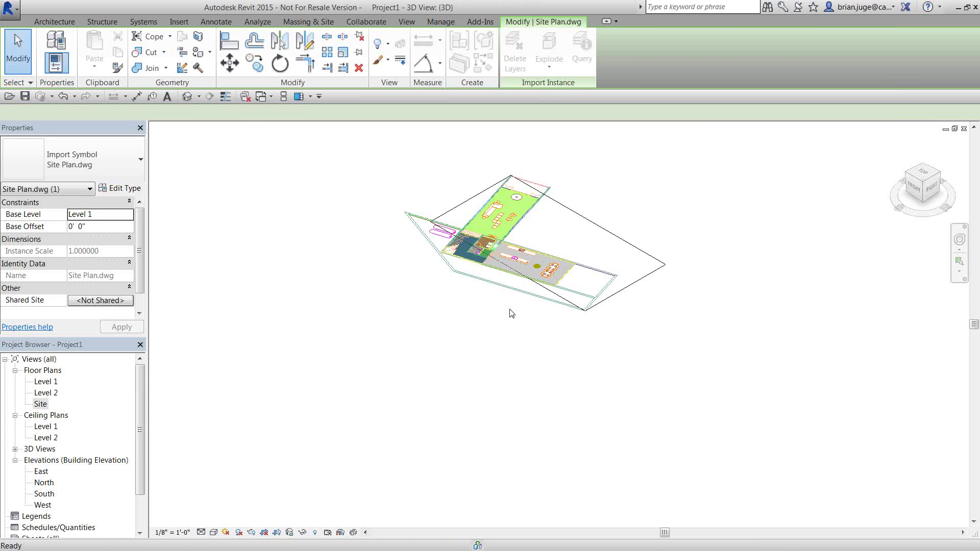
pyautogui.press('Escape')
# - Query another window line along the lawn edge in Site Plan.dwg, then dismiss it
pyautogui.scroll(8, 513, 312)
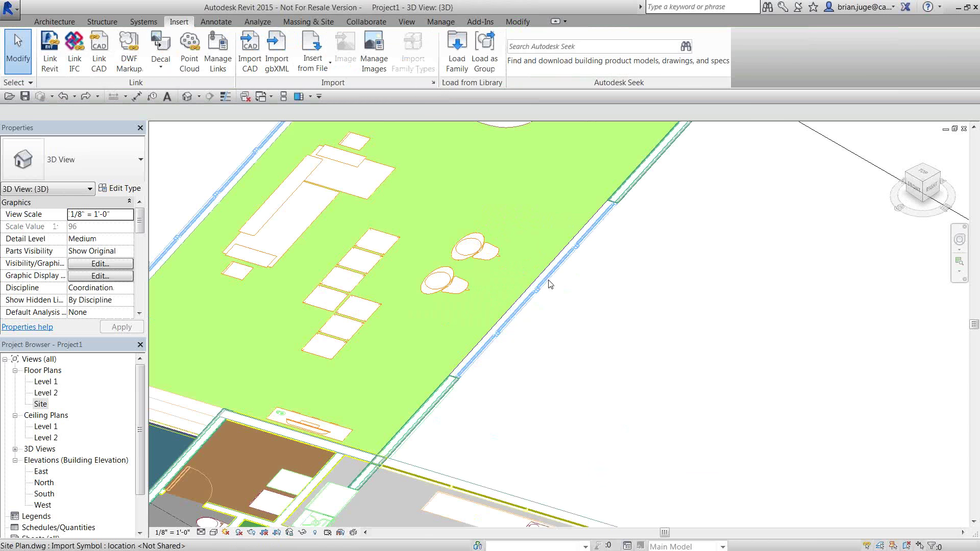
pyautogui.click(550, 280)
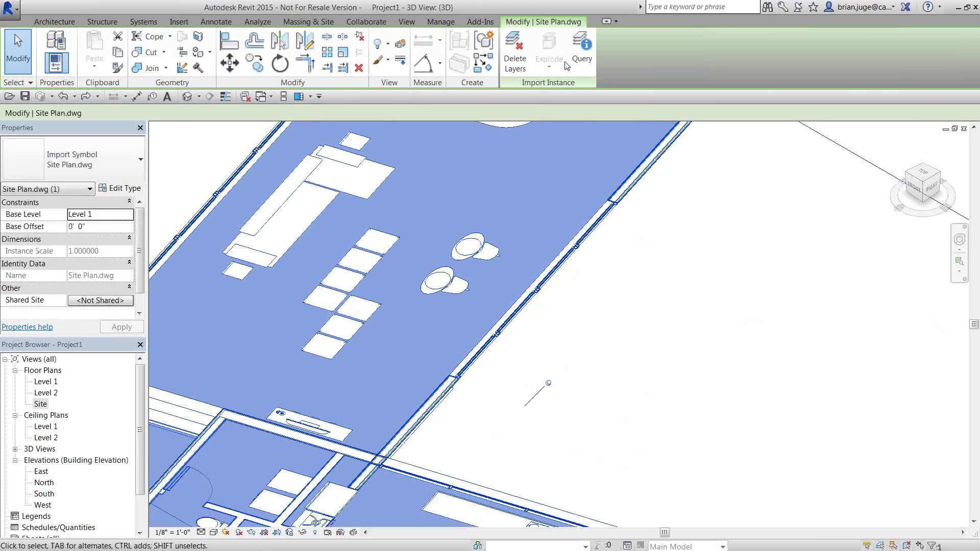
pyautogui.click(582, 51)
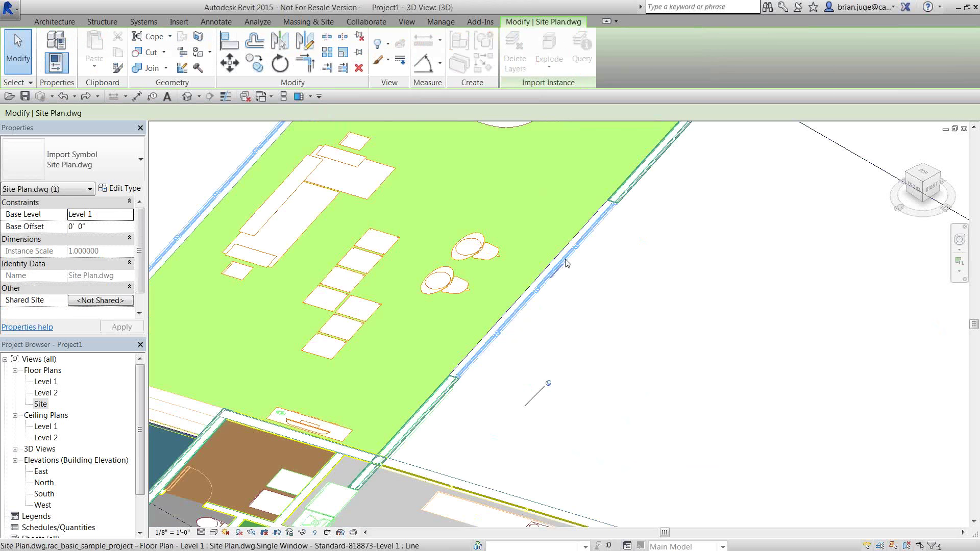
pyautogui.click(564, 262)
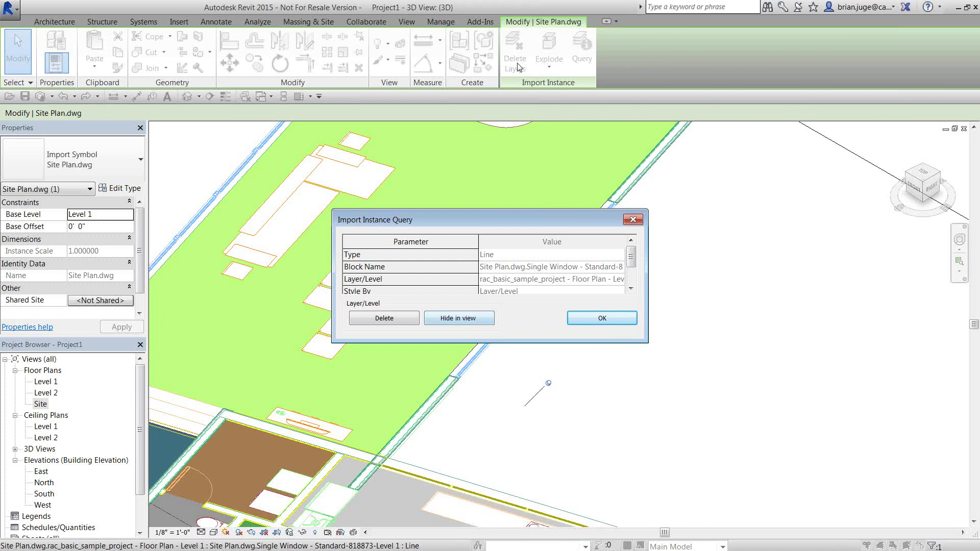
pyautogui.click(616, 319)
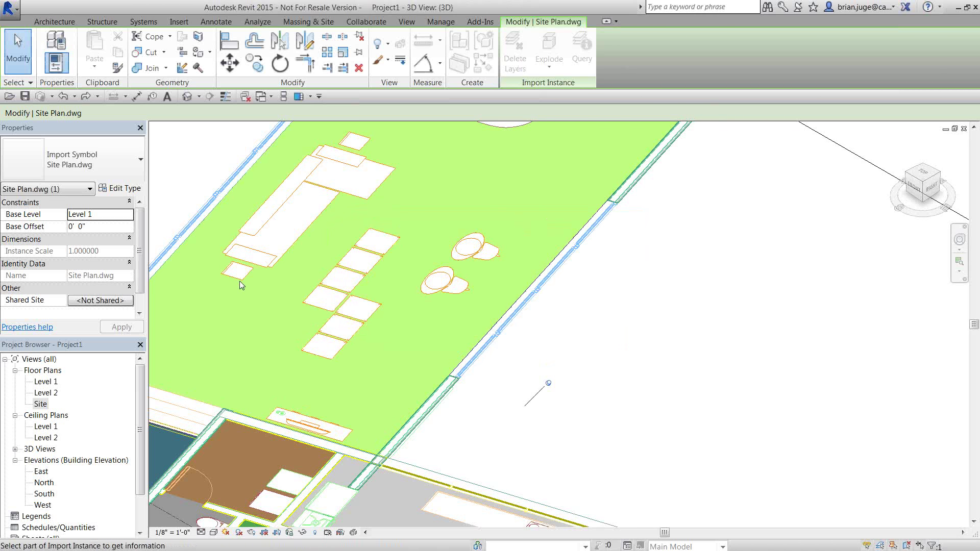
pyautogui.press('Escape')
pyautogui.press('Escape')
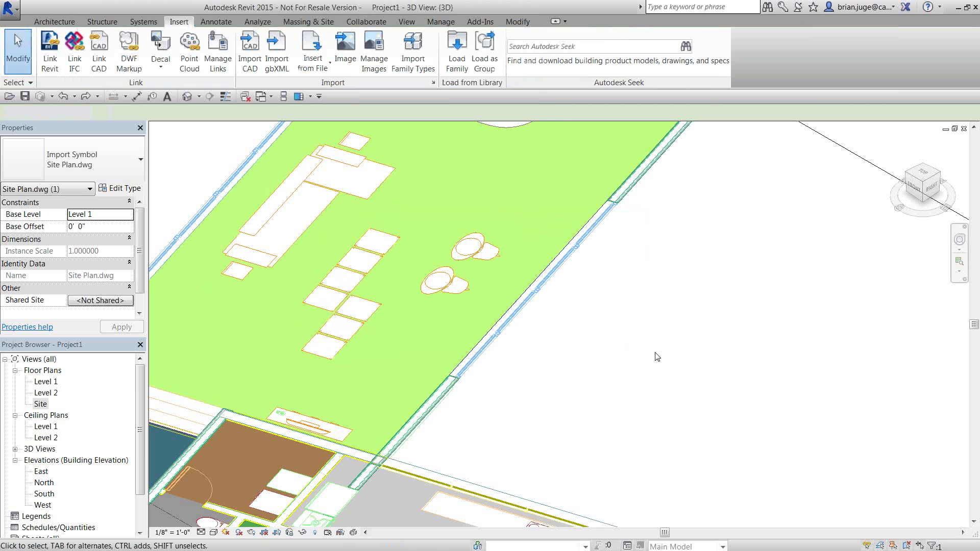
# - Override the lines of all Site Plan.dwg layers to black in the 3D view's Imported Categories
pyautogui.click(95, 265)
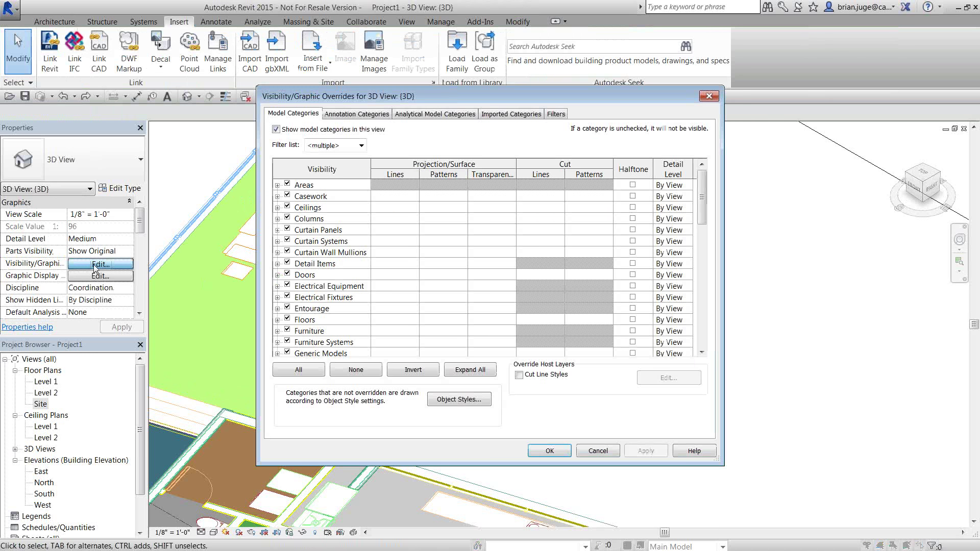
pyautogui.click(500, 115)
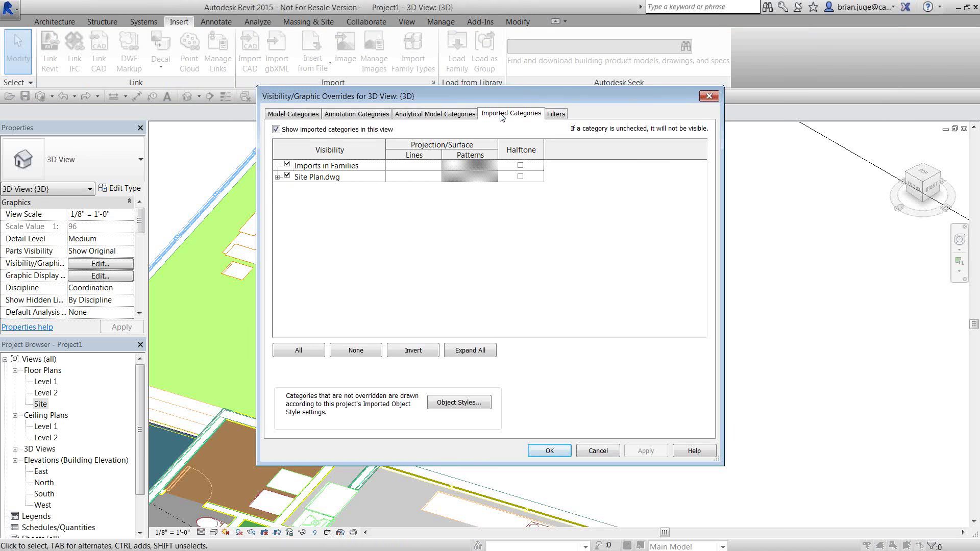
pyautogui.click(277, 179)
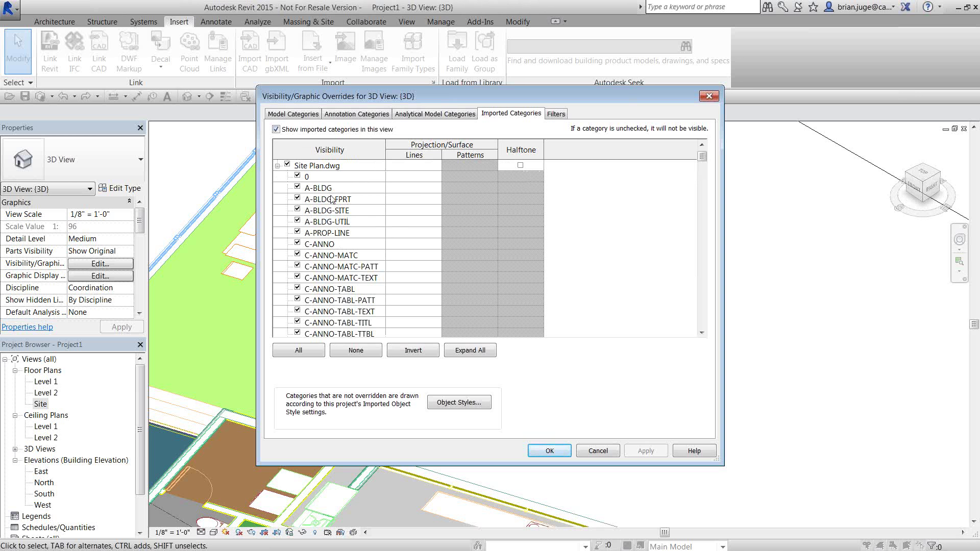
pyautogui.click(406, 194)
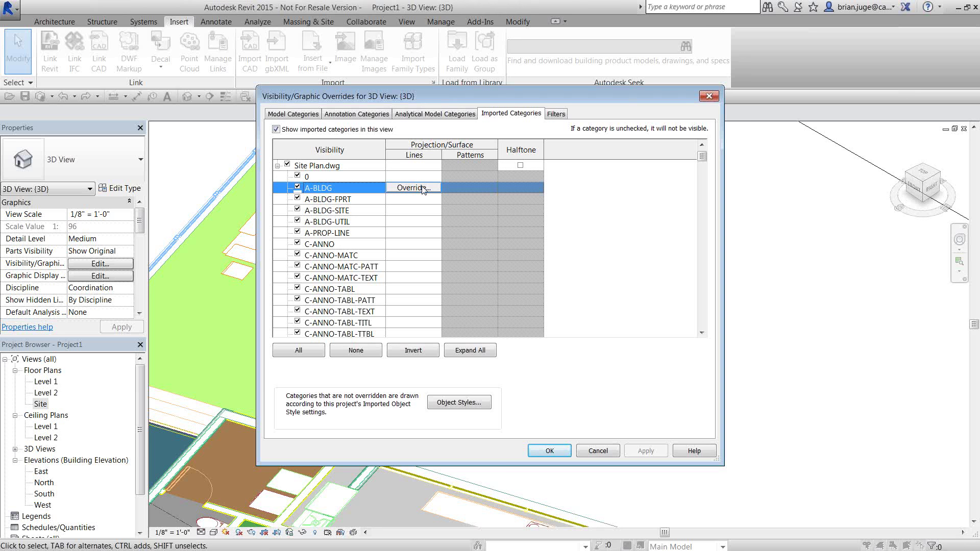
pyautogui.click(317, 349)
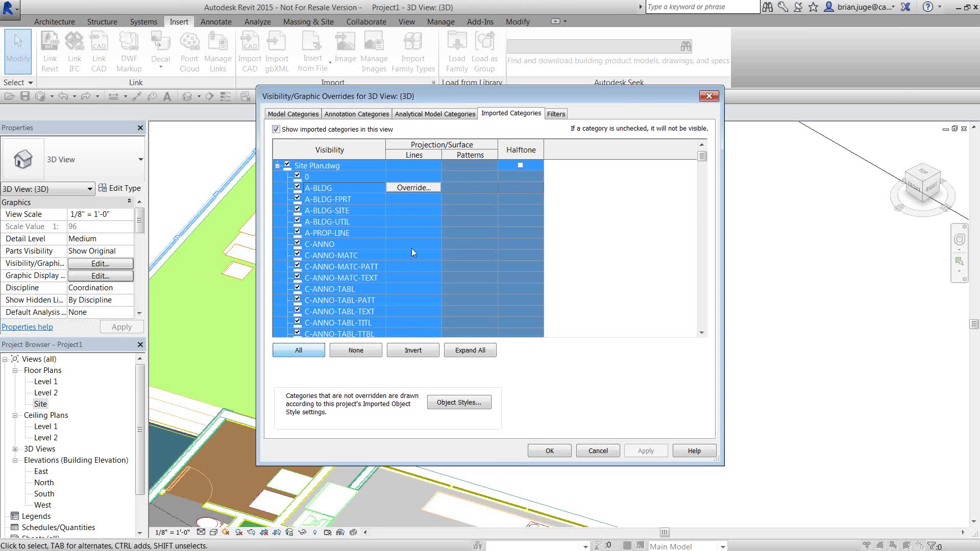
pyautogui.click(418, 187)
pyautogui.click(510, 272)
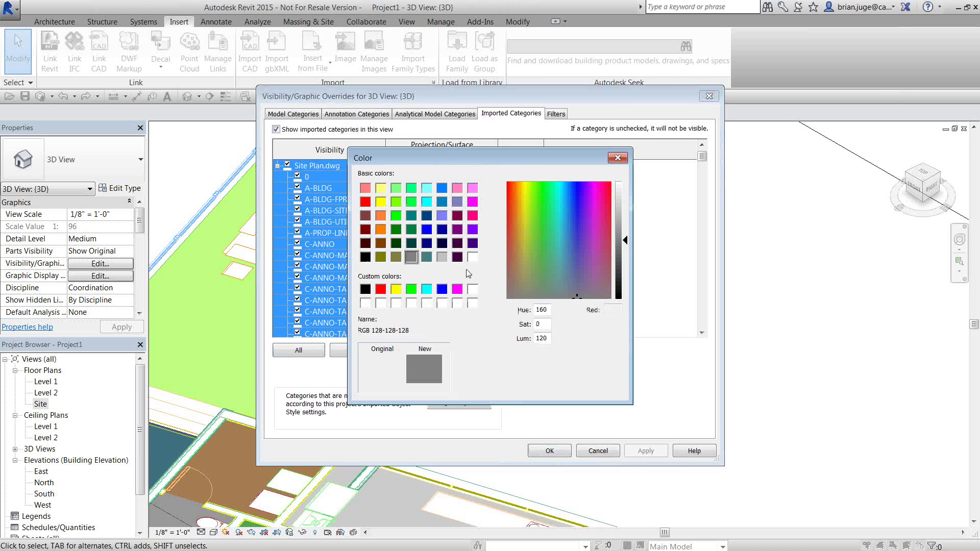
pyautogui.click(366, 288)
pyautogui.click(538, 386)
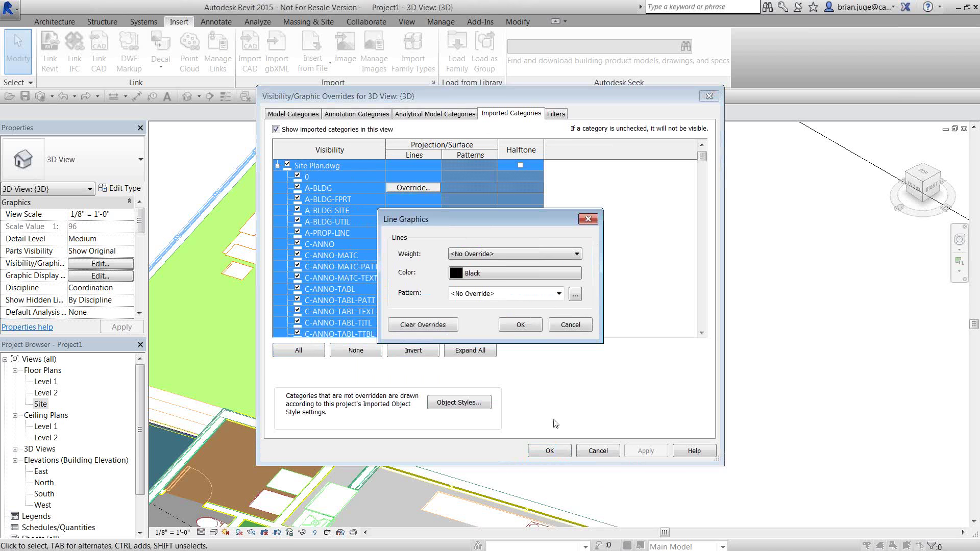
pyautogui.click(516, 325)
pyautogui.click(558, 451)
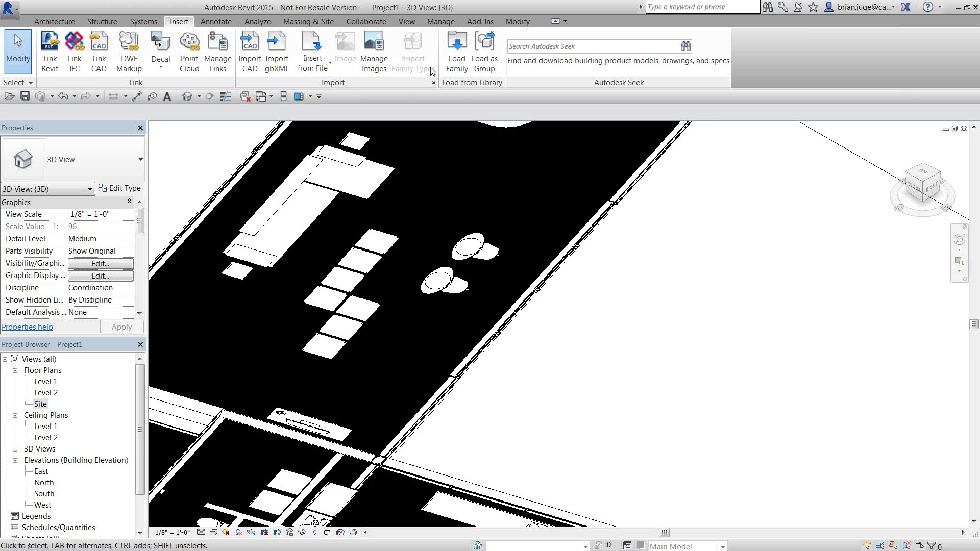
# - Query a line in Site Plan.dwg and hide its layer in this view
pyautogui.click(606, 213)
pyautogui.click(576, 53)
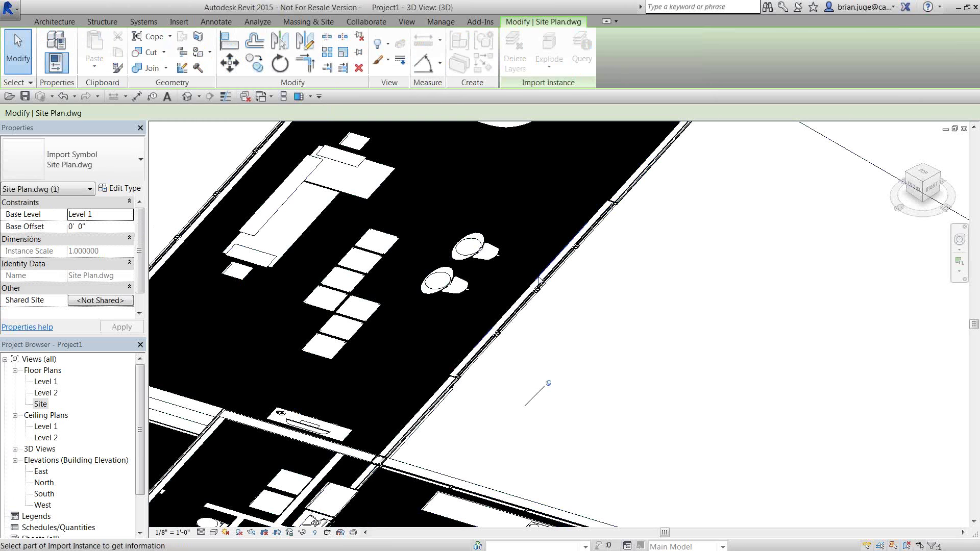
pyautogui.click(544, 274)
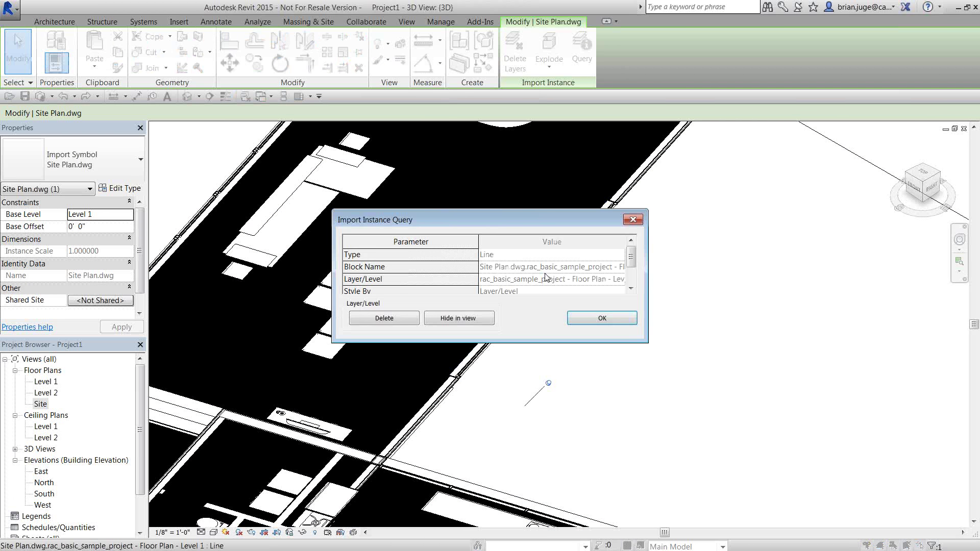
pyautogui.click(458, 318)
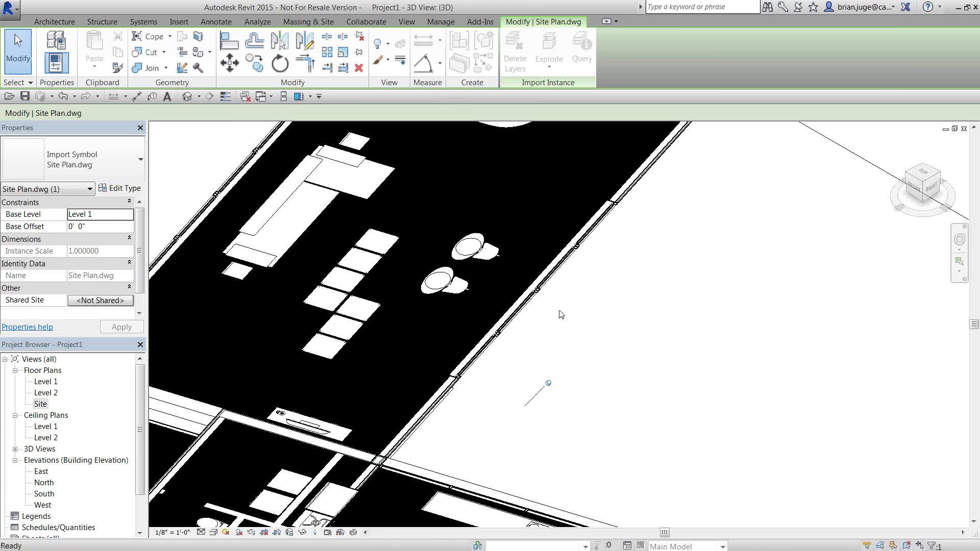
pyautogui.press('Escape')
pyautogui.press('Escape')
pyautogui.click(100, 263)
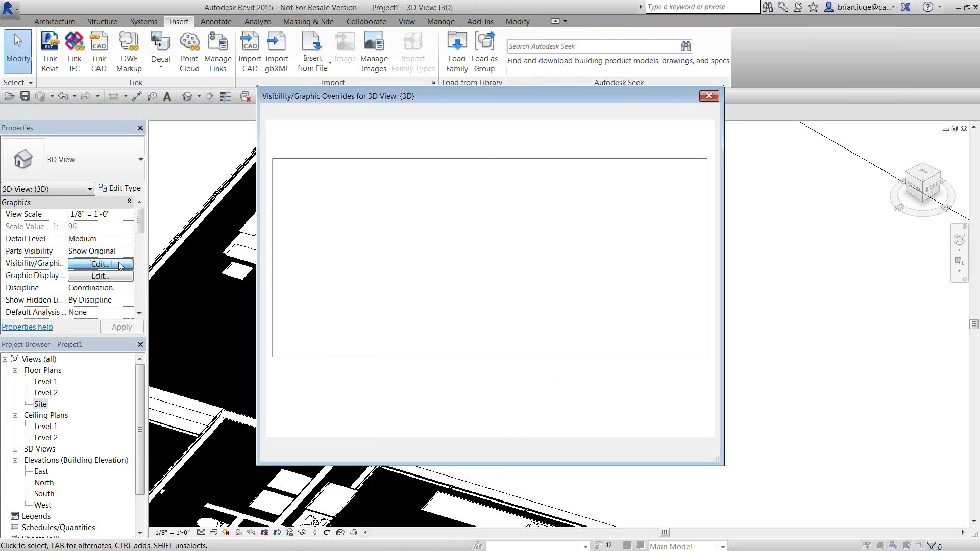
pyautogui.click(508, 115)
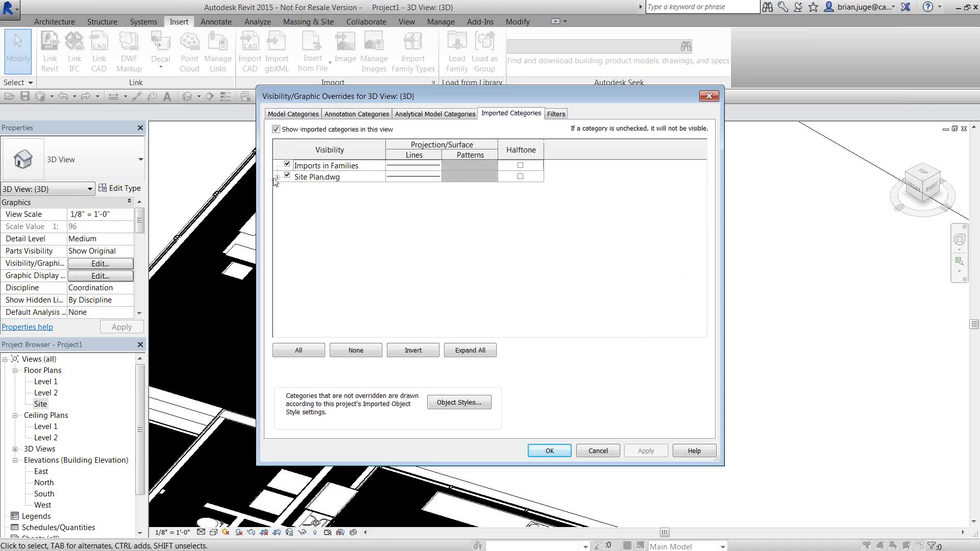
pyautogui.click(279, 179)
pyautogui.click(278, 177)
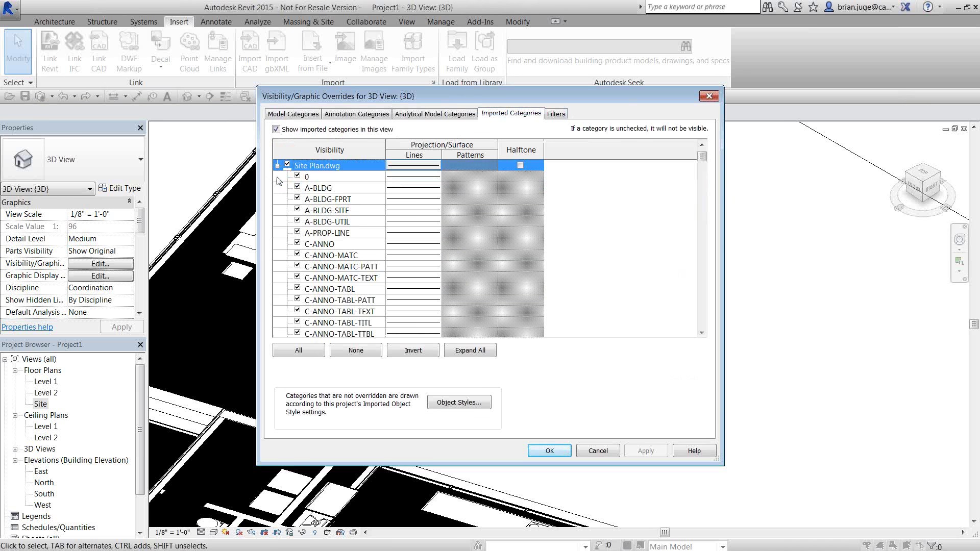
pyautogui.scroll(-8, 350, 322)
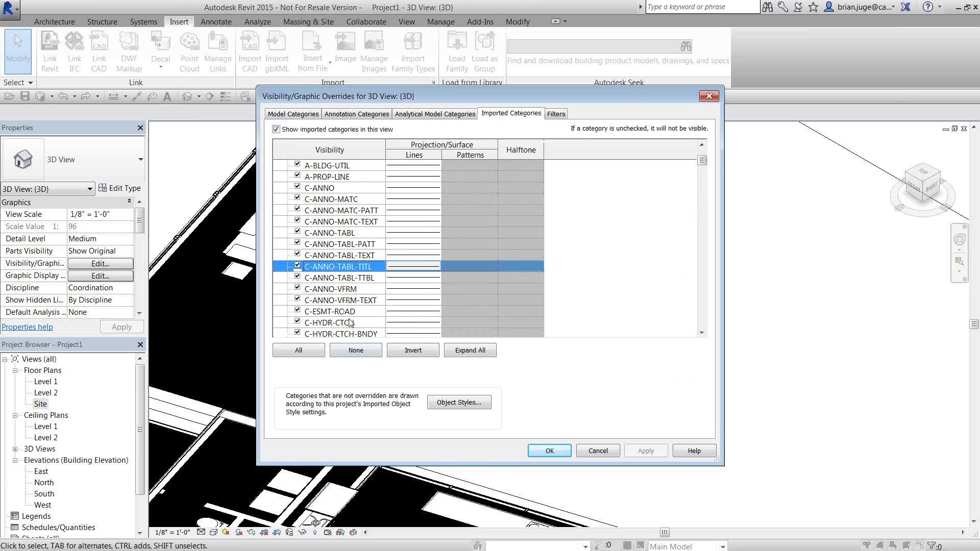
pyautogui.scroll(-5, 350, 322)
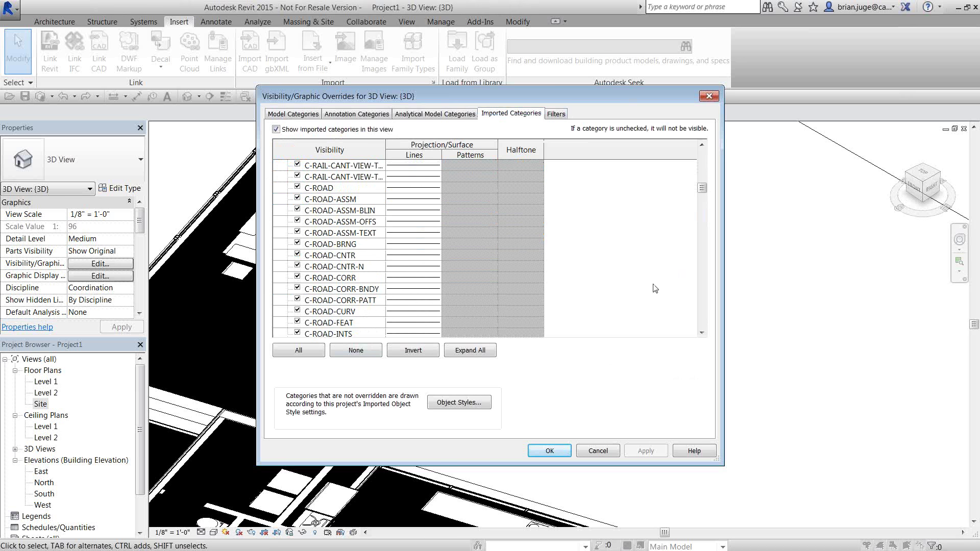
pyautogui.moveTo(702, 188); pyautogui.dragTo(719, 294)
pyautogui.moveTo(385, 153); pyautogui.dragTo(523, 148)
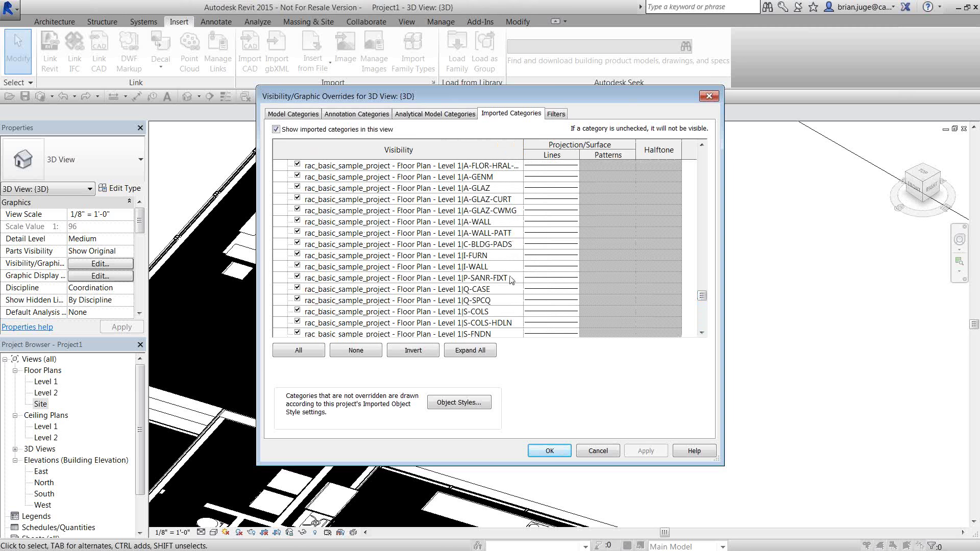
# - Cancel the overrides dialog and switch to the A001 - Title Sheet view
pyautogui.click(608, 452)
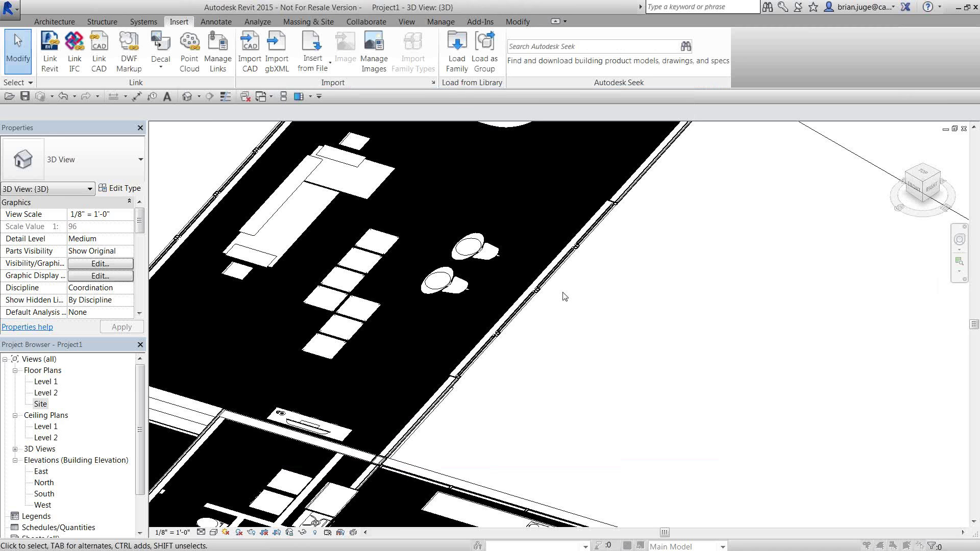
pyautogui.scroll(-6, 591, 339)
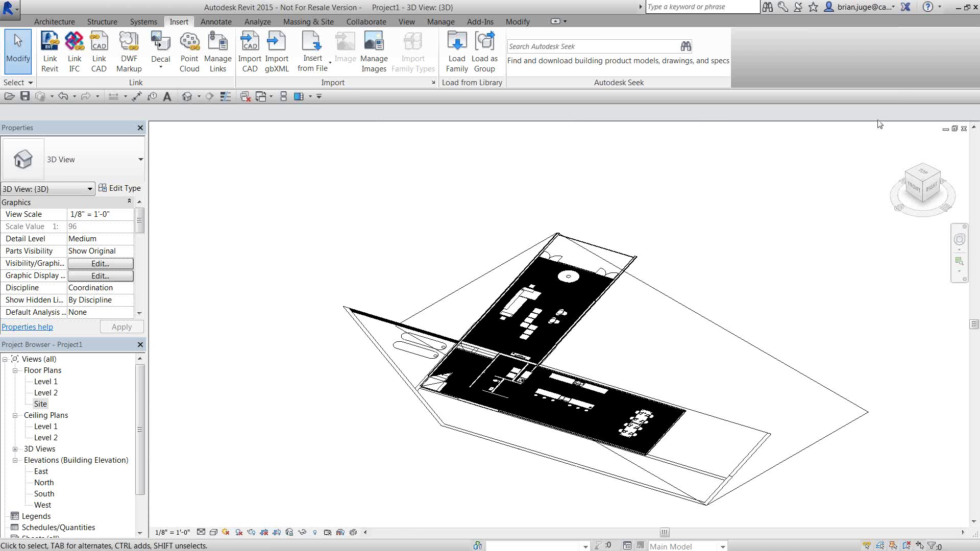
pyautogui.click(262, 96)
pyautogui.click(301, 114)
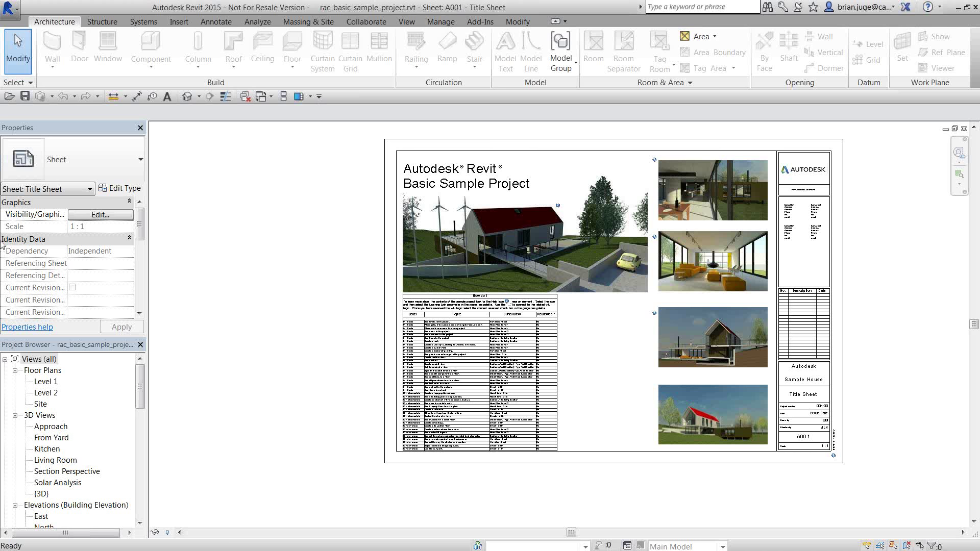
# - Duplicate the Level 1 floor plan with detailing
pyautogui.click(45, 383)
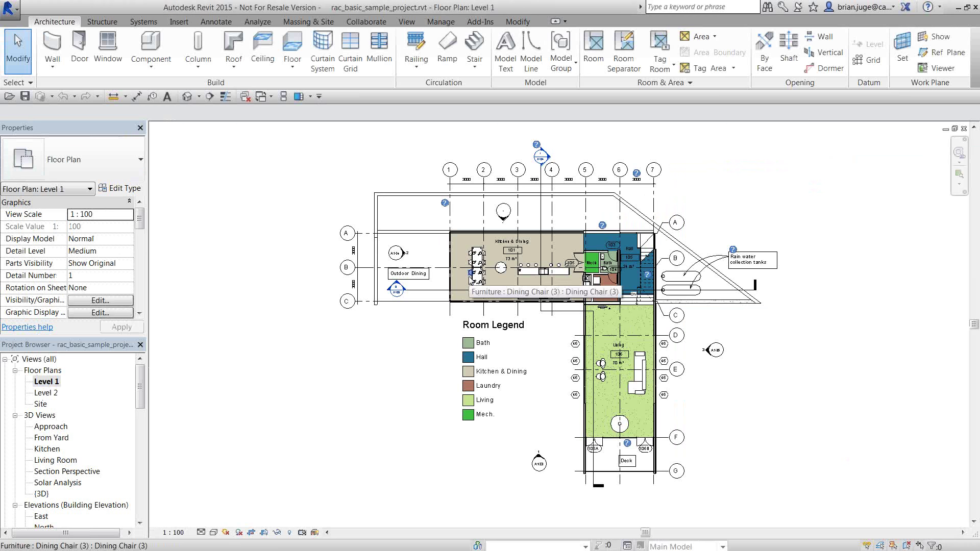
pyautogui.click(40, 382)
pyautogui.rightClick(40, 382)
pyautogui.moveTo(86, 239)
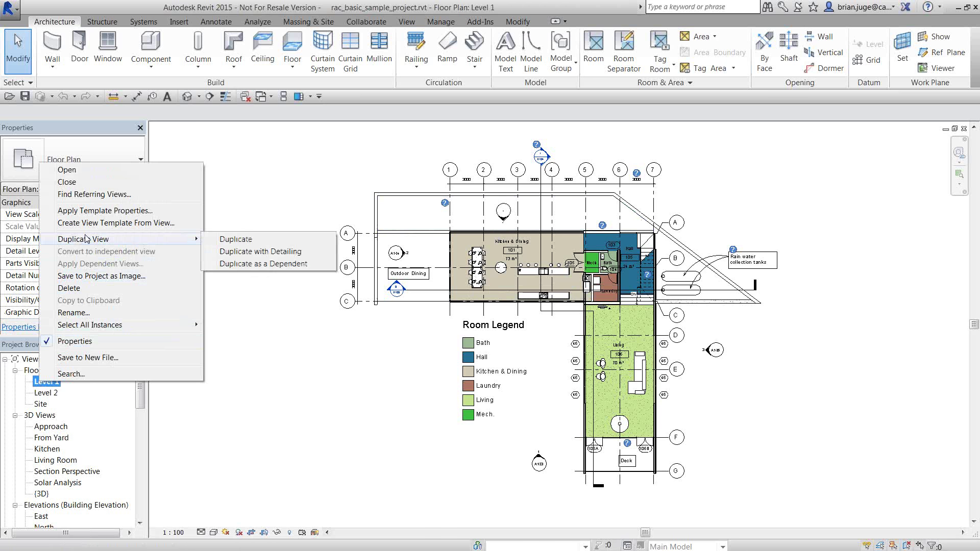
pyautogui.click(307, 254)
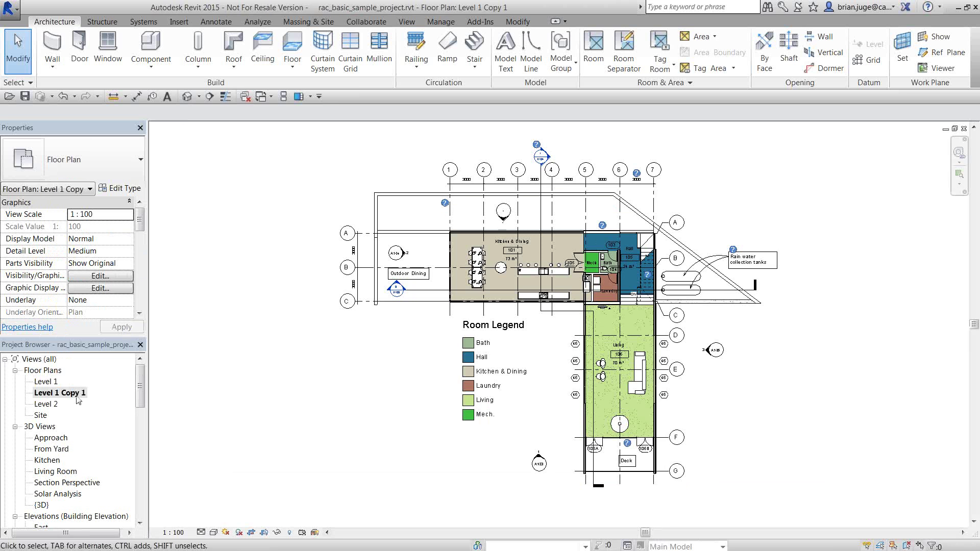
# - Rename the copied view from Level 1 Copy 1 to Level 1 CAD
pyautogui.rightClick(76, 396)
pyautogui.click(122, 333)
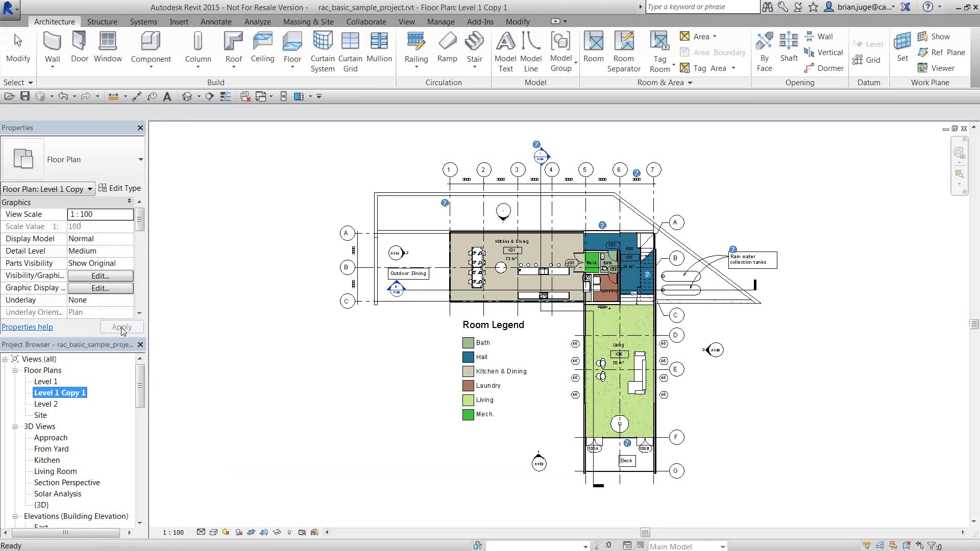
pyautogui.moveTo(463, 268); pyautogui.dragTo(492, 269)
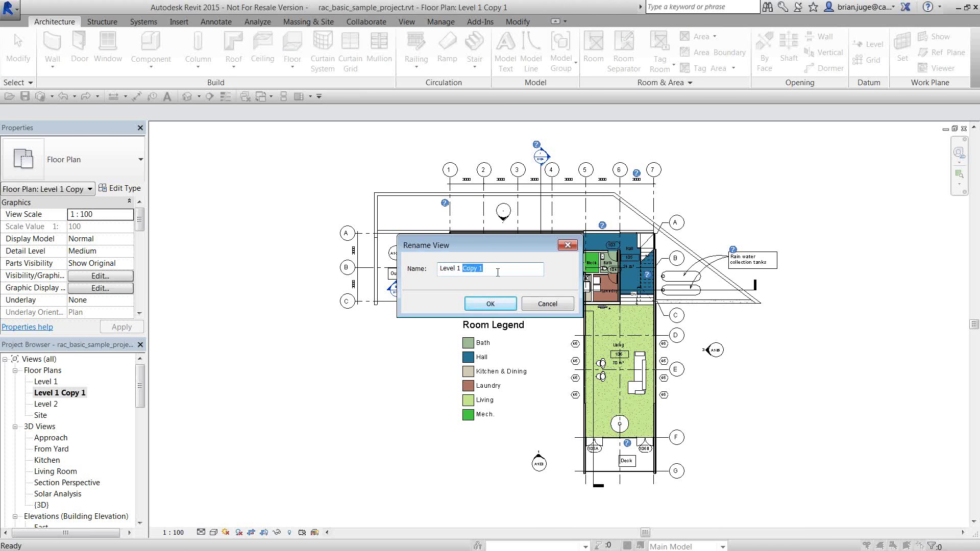
pyautogui.write('CAD')
pyautogui.click(490, 304)
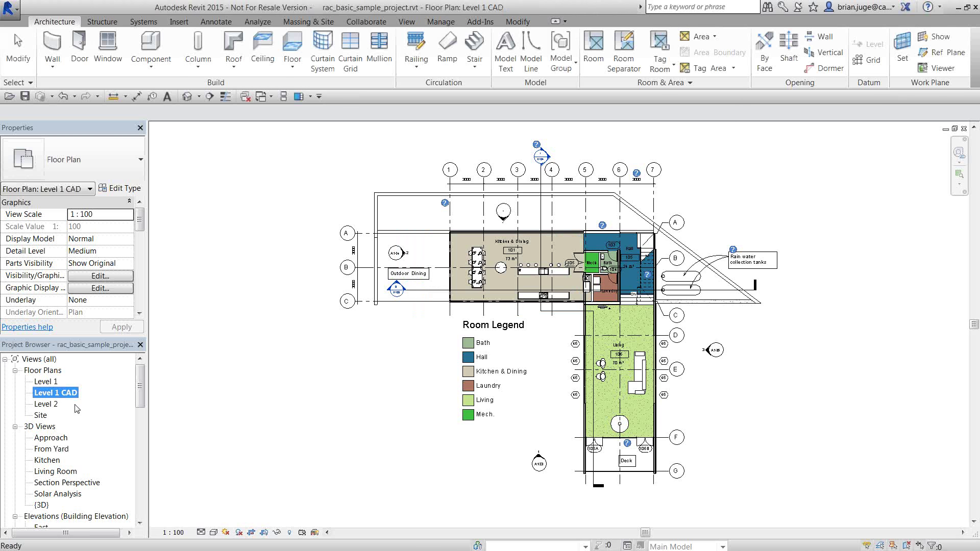
# - Apply the CAD Struct Plans template properties to the Level 1 CAD view
pyautogui.rightClick(64, 397)
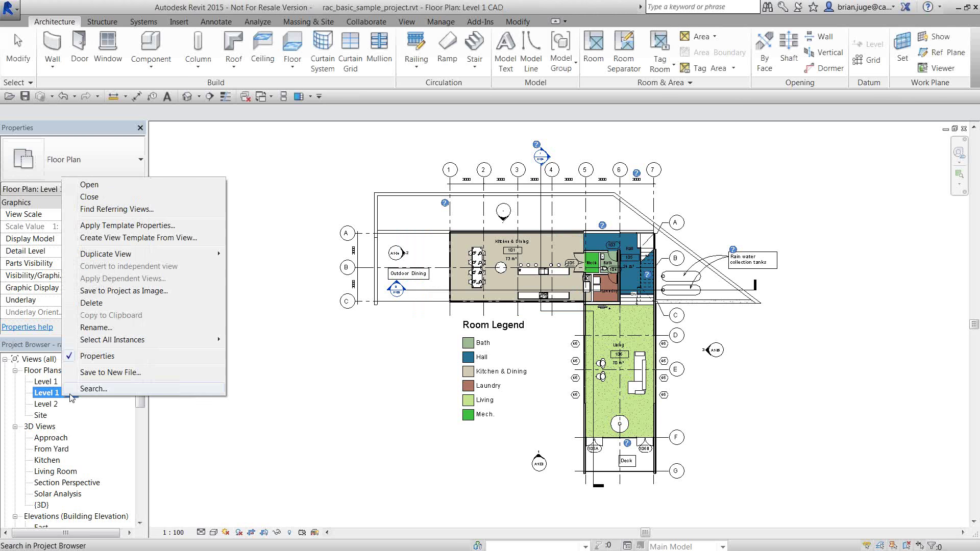
pyautogui.click(104, 230)
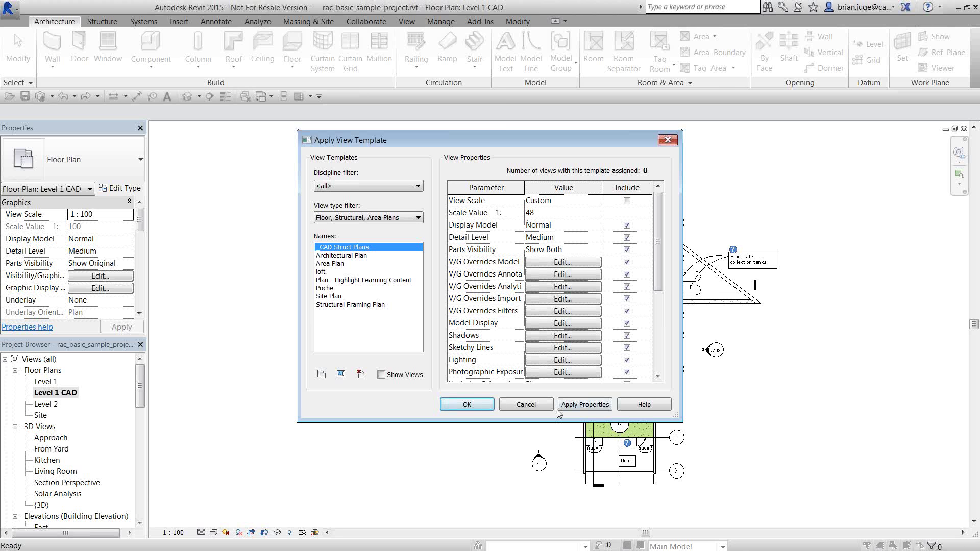
pyautogui.click(576, 406)
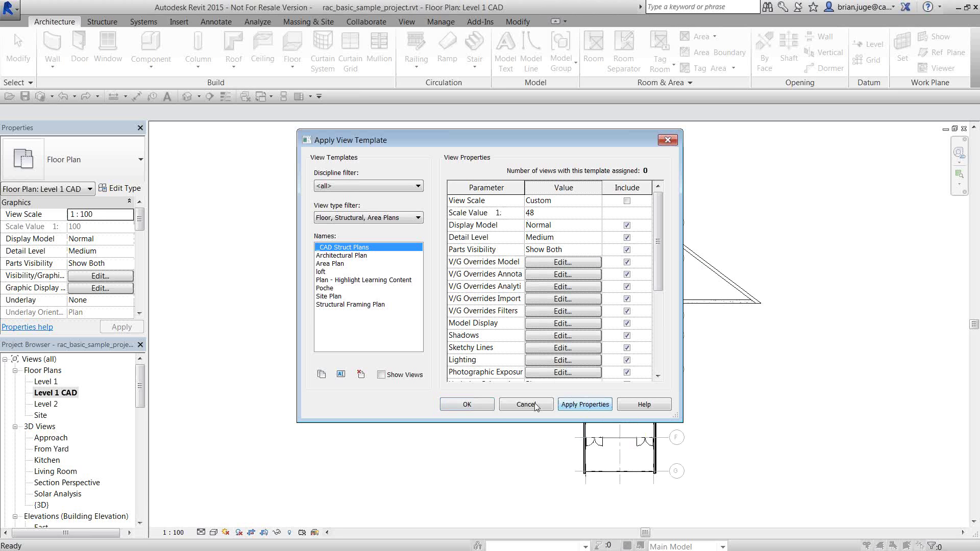
pyautogui.click(485, 406)
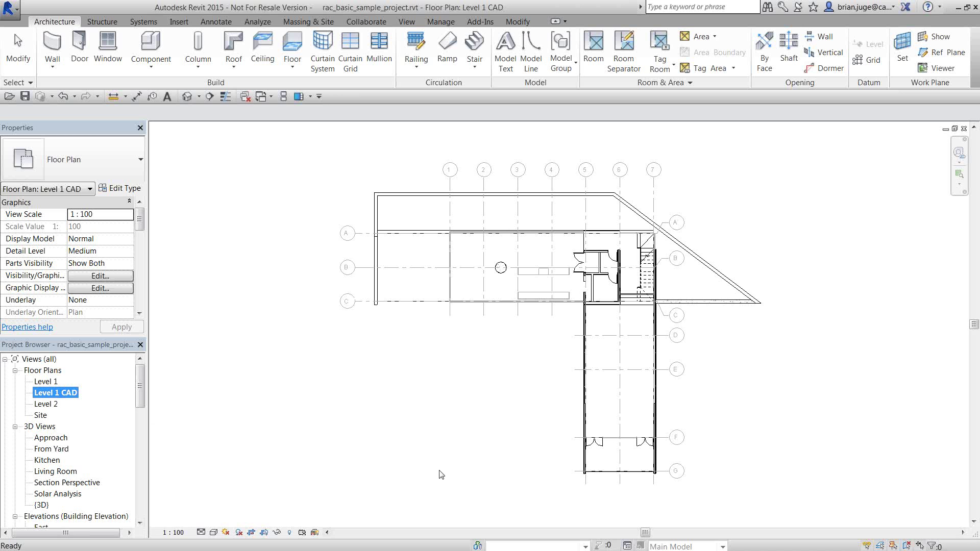
pyautogui.click(289, 533)
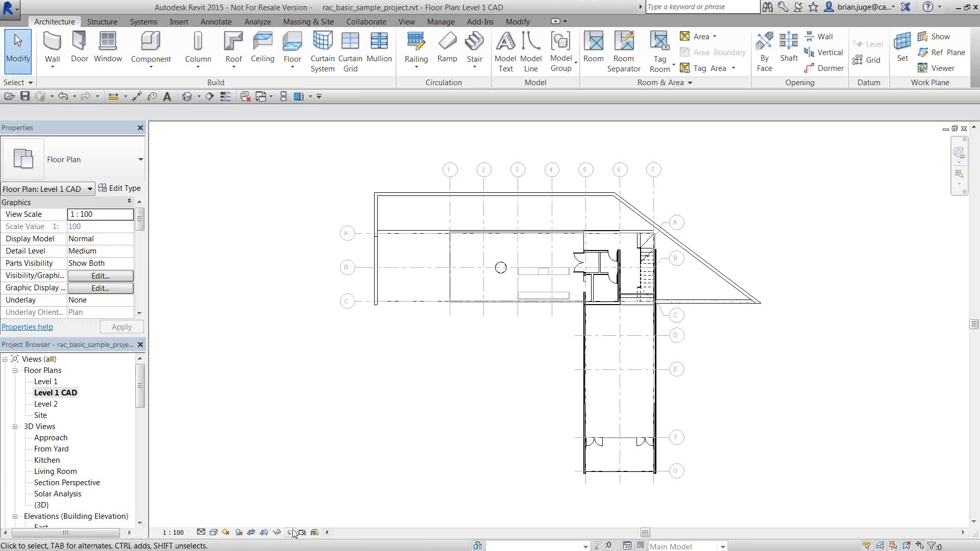
pyautogui.click(291, 533)
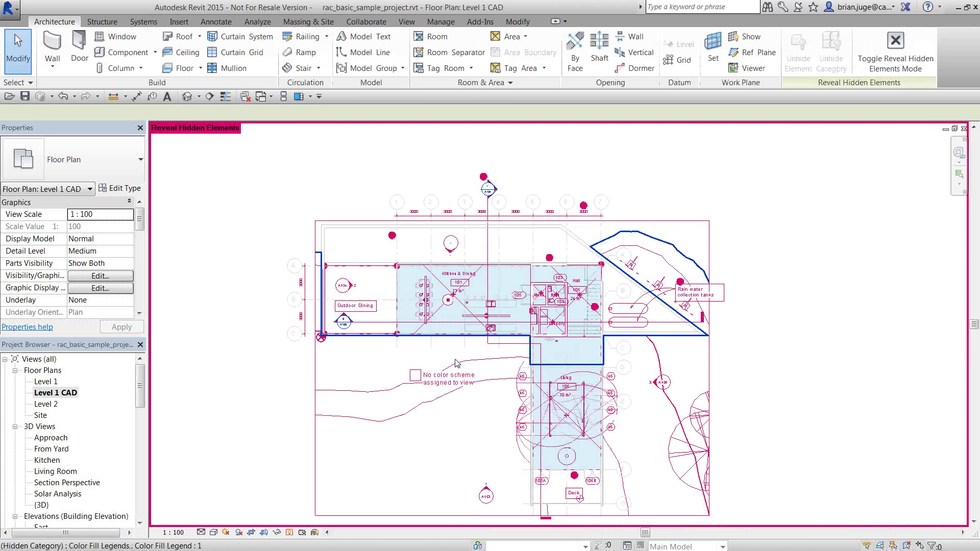
pyautogui.scroll(2, 456, 363)
pyautogui.moveTo(496, 424); pyautogui.dragTo(499, 365, button='middle')
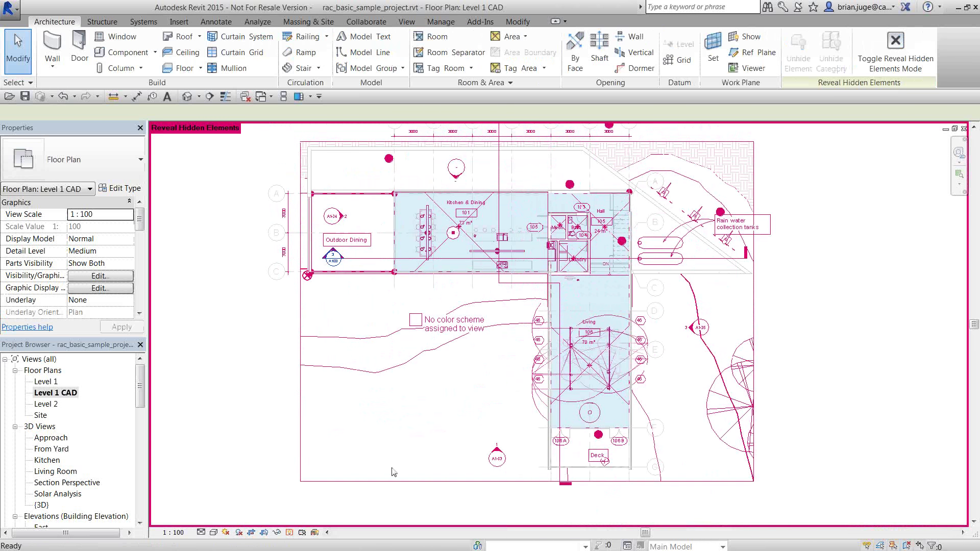
pyautogui.press('r')
pyautogui.press('h')
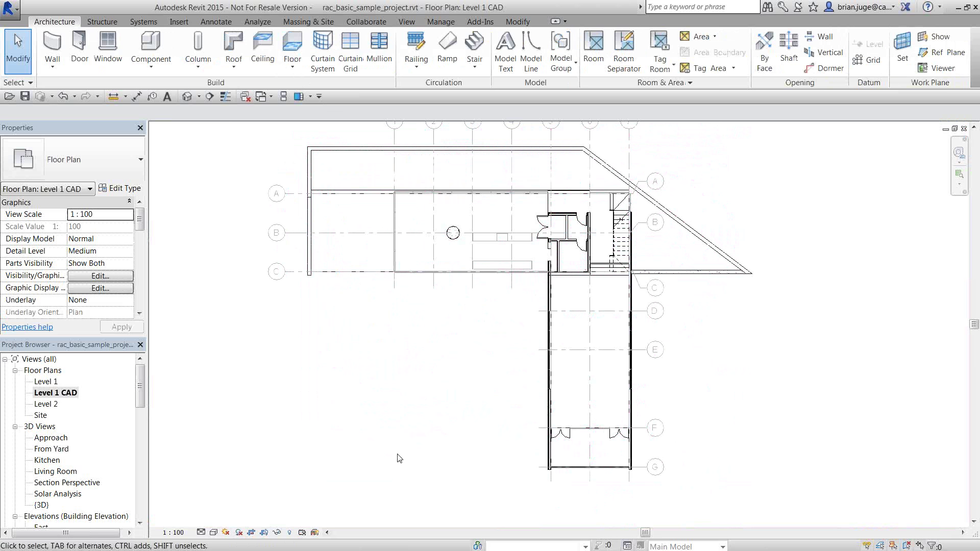
pyautogui.moveTo(393, 297); pyautogui.dragTo(407, 321, button='middle')
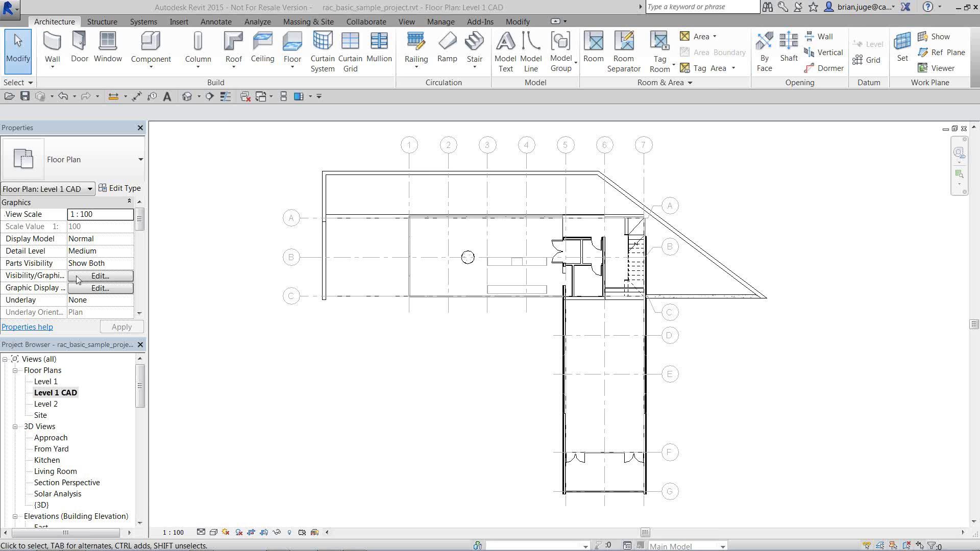
# - Open the view template manager and select the _CAD Struct Plans template
pyautogui.click(87, 278)
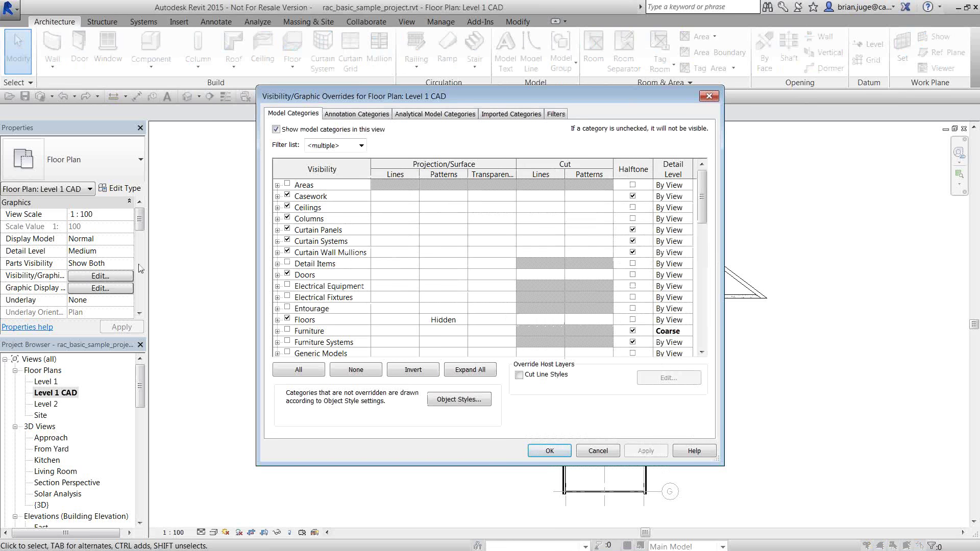
pyautogui.click(595, 448)
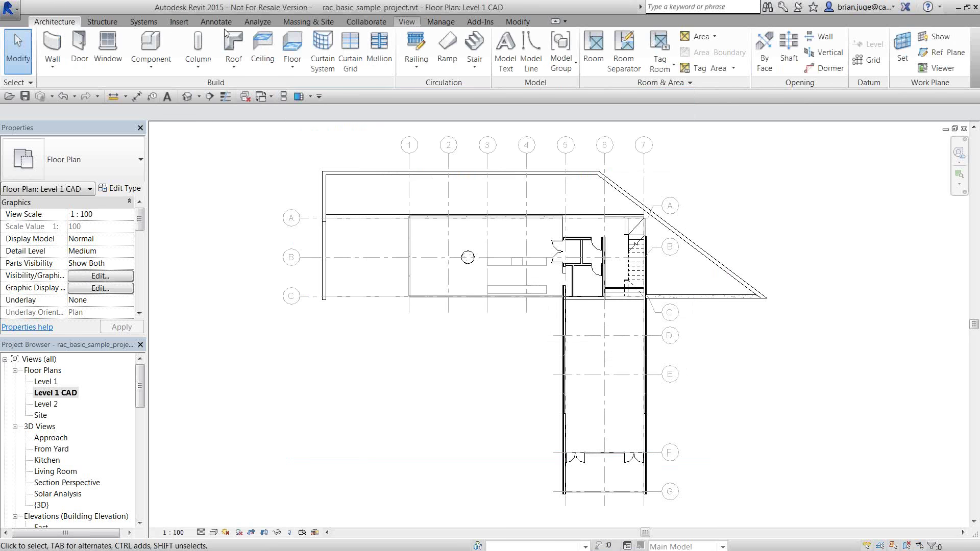
pyautogui.click(61, 57)
pyautogui.click(97, 139)
pyautogui.click(362, 256)
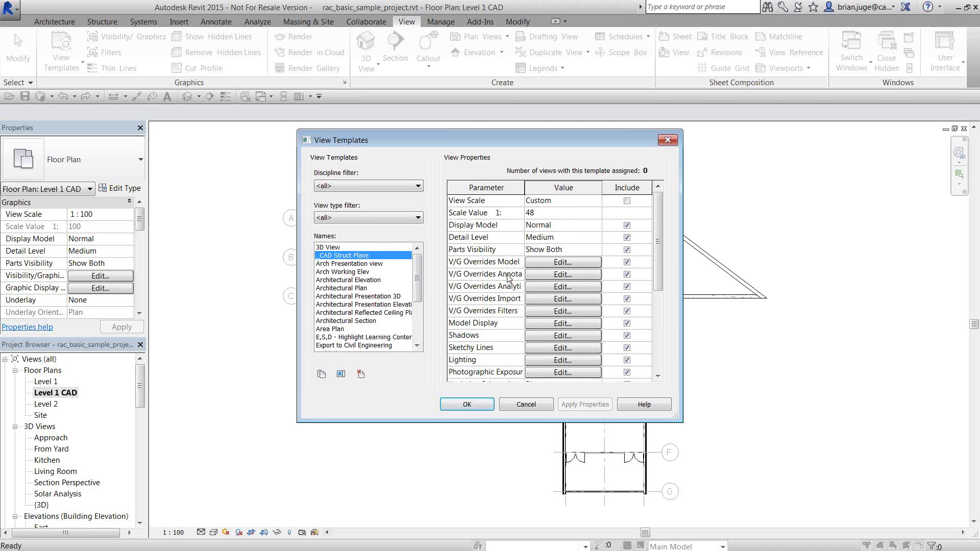
# - Turn on Roof Tags in the template's annotation visibility and confirm
pyautogui.click(530, 274)
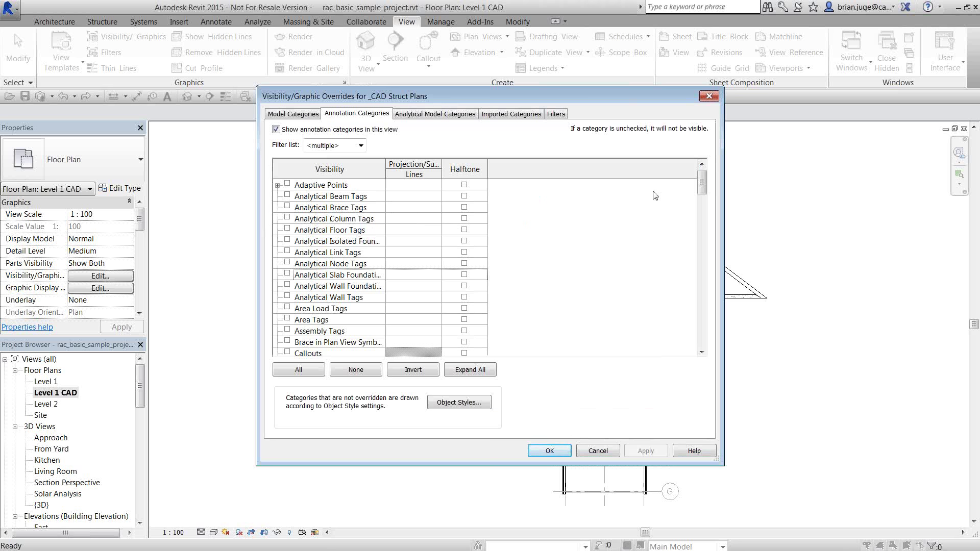
pyautogui.moveTo(700, 187); pyautogui.dragTo(702, 209)
pyautogui.moveTo(702, 219); pyautogui.dragTo(699, 284)
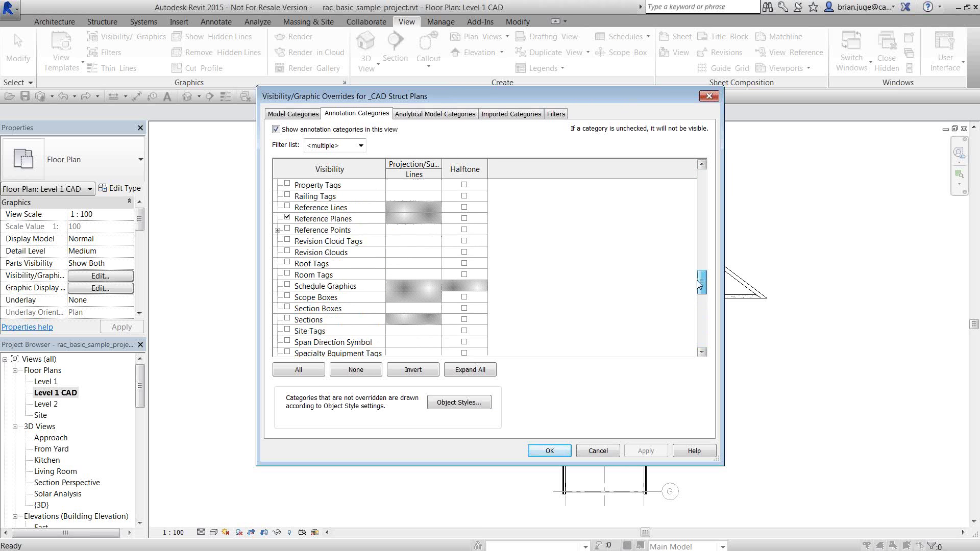
pyautogui.click(288, 262)
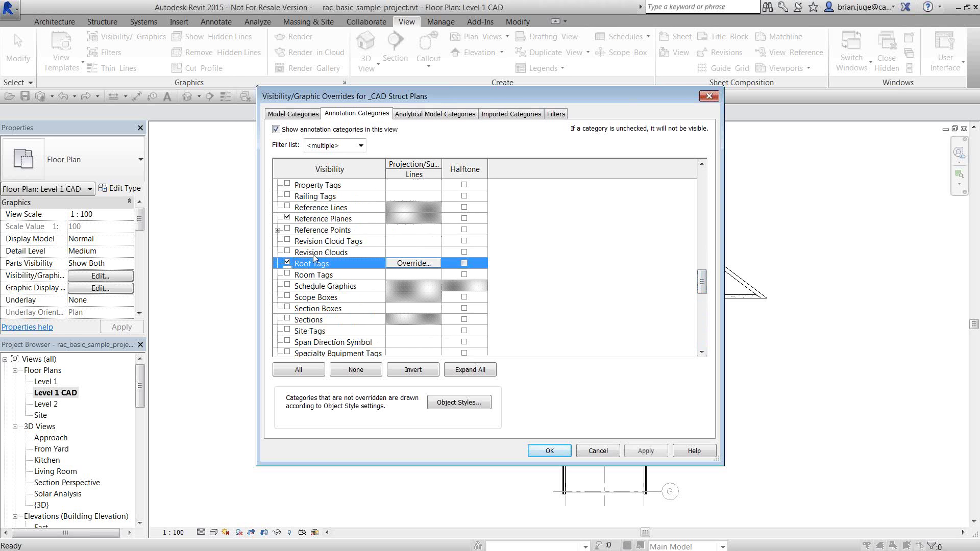
pyautogui.moveTo(428, 97); pyautogui.dragTo(640, 94)
pyautogui.click(857, 447)
pyautogui.click(779, 450)
pyautogui.click(455, 404)
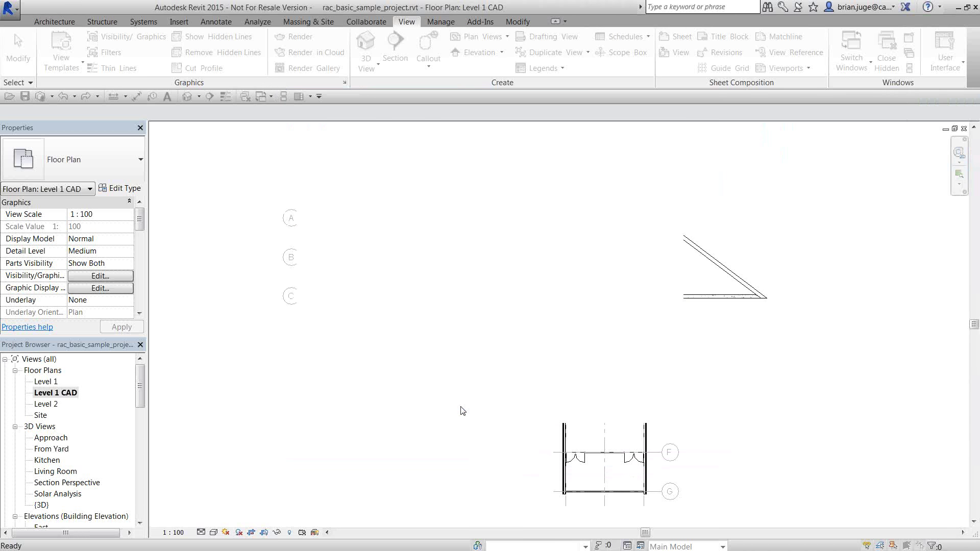
# - Apply the _CAD Struct Plans template to the Level 1 CAD view
pyautogui.rightClick(65, 395)
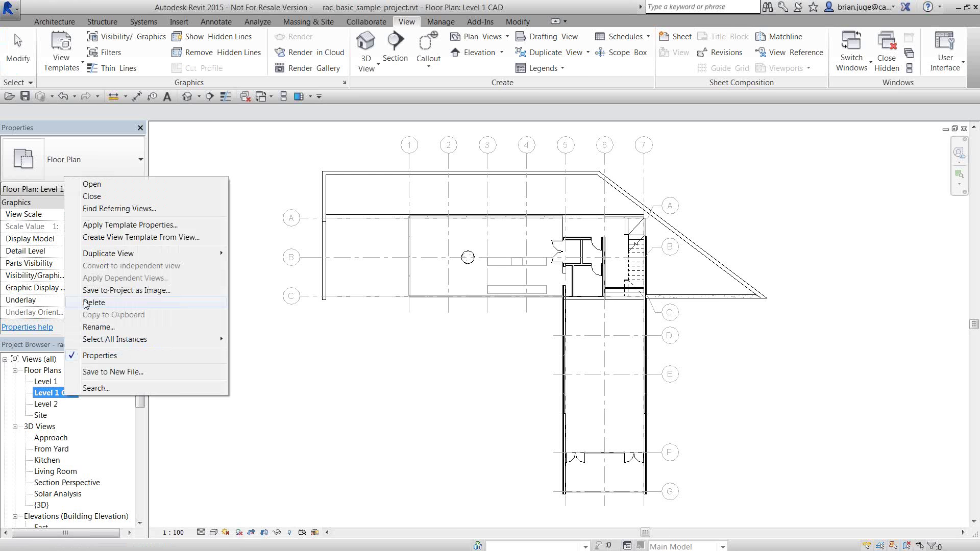
pyautogui.click(117, 225)
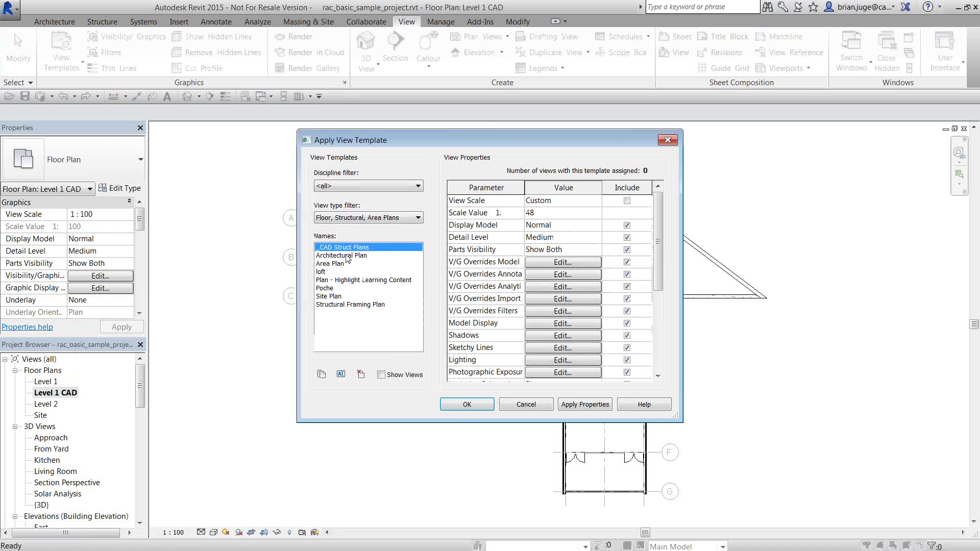
pyautogui.click(464, 404)
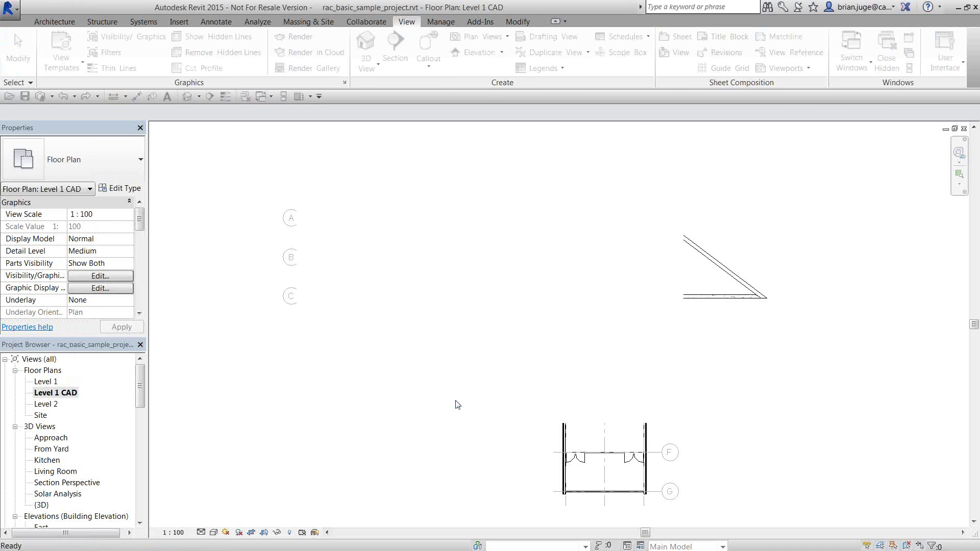
# - Make Rooms and Room Tags visible in the Level 1 CAD plan
pyautogui.click(102, 279)
pyautogui.moveTo(913, 192); pyautogui.dragTo(911, 279)
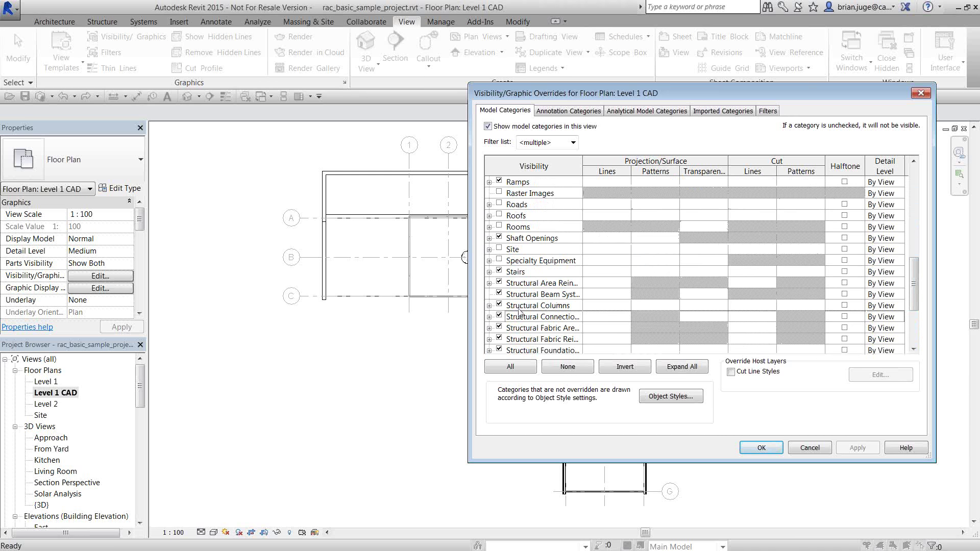
pyautogui.click(499, 227)
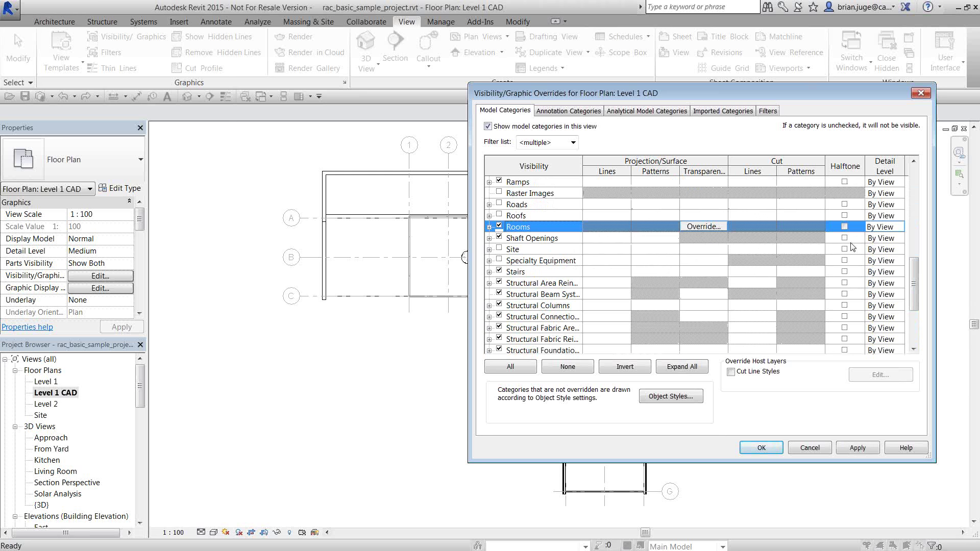
pyautogui.moveTo(915, 268); pyautogui.dragTo(914, 241)
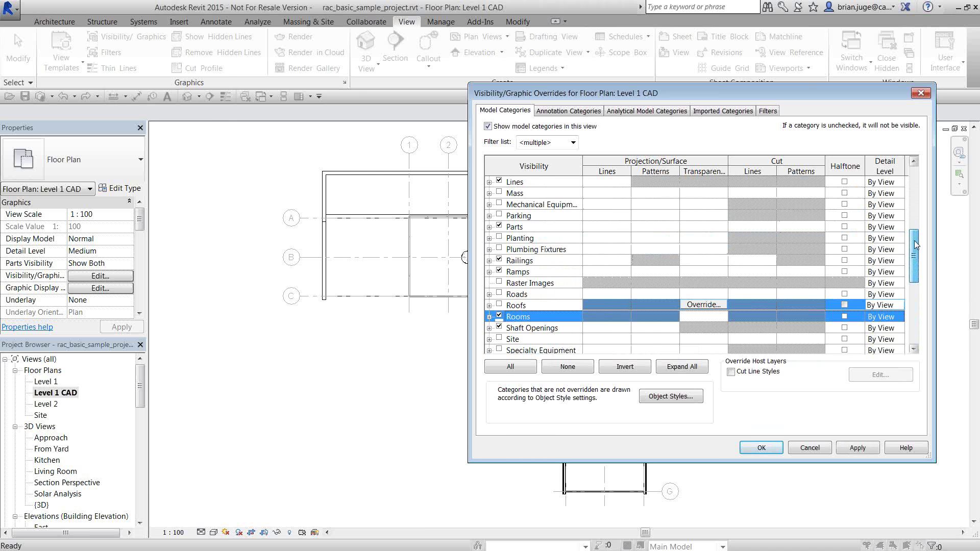
pyautogui.click(568, 110)
pyautogui.click(527, 271)
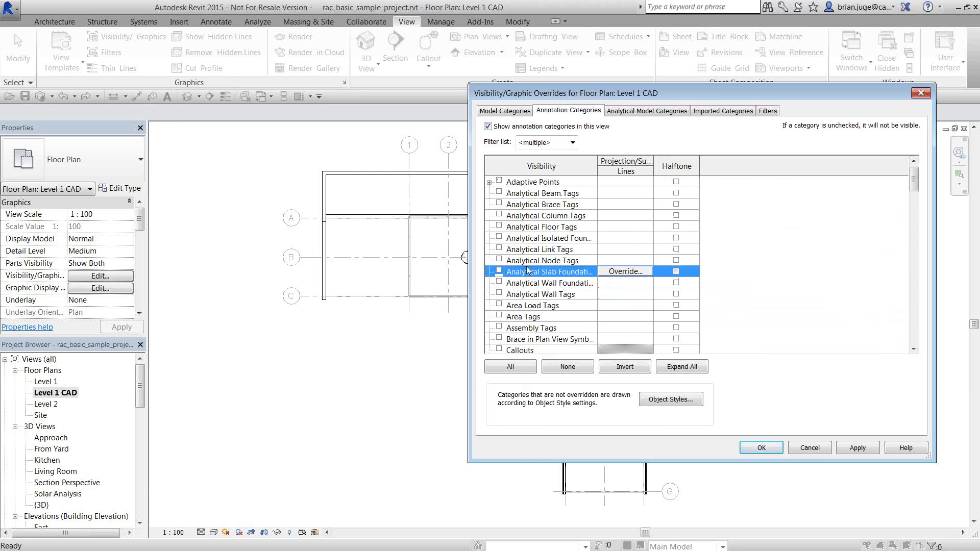
pyautogui.scroll(-13, 527, 271)
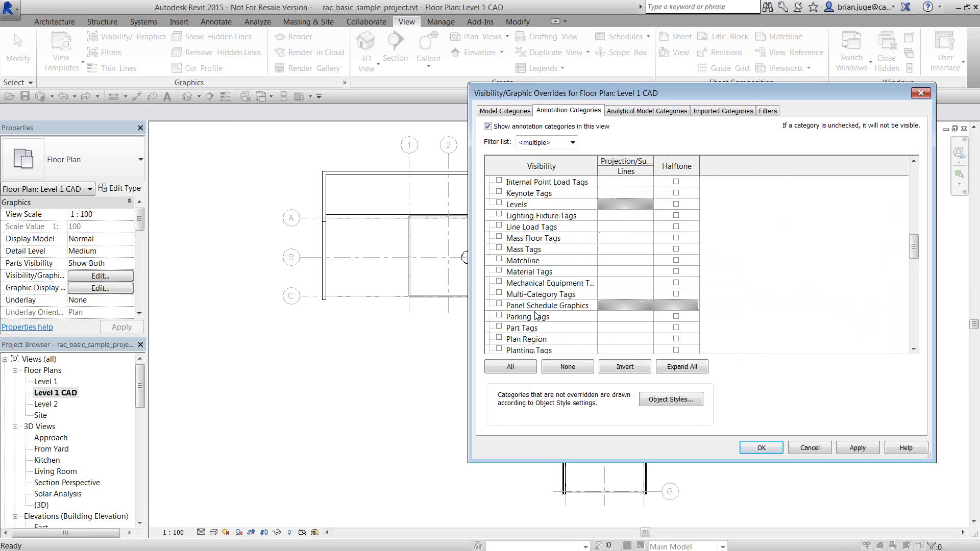
pyautogui.scroll(-5, 535, 315)
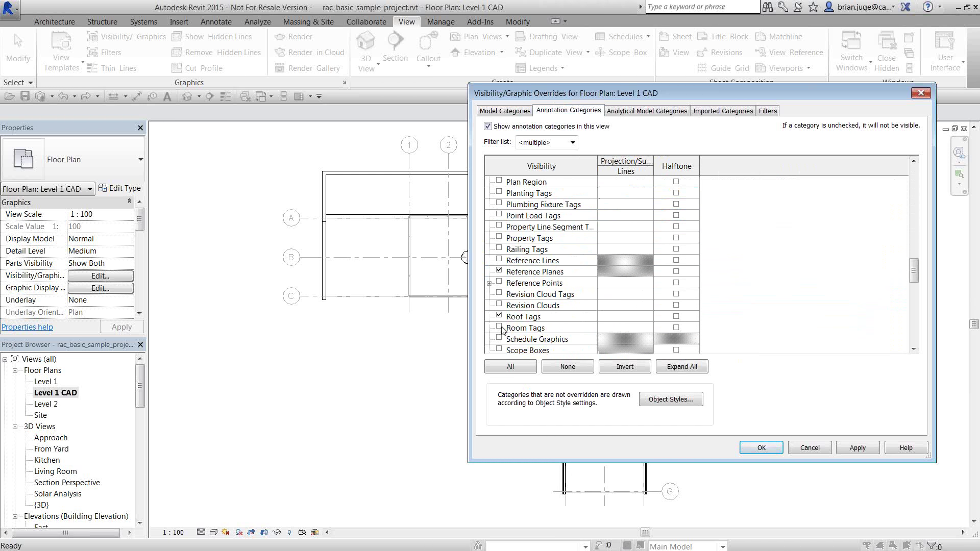
pyautogui.click(499, 327)
pyautogui.click(856, 449)
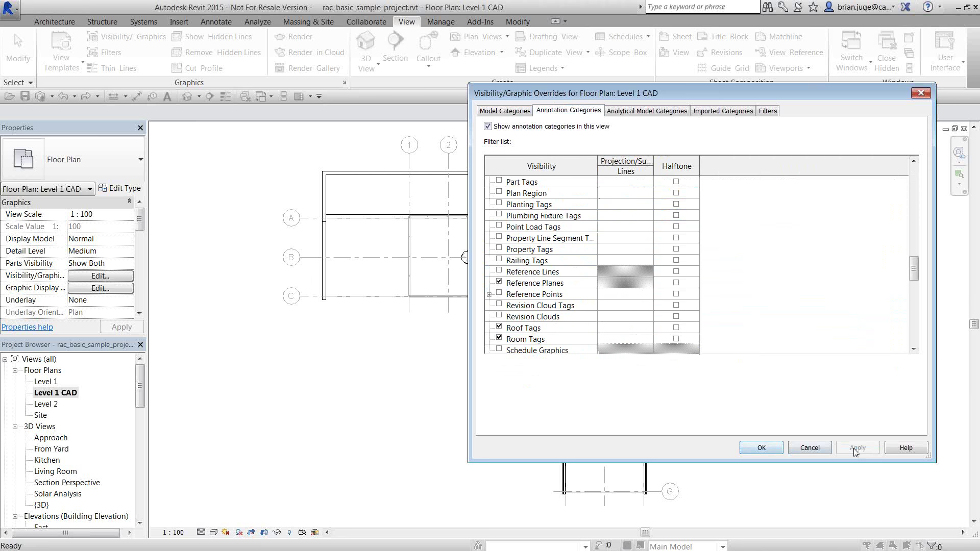
pyautogui.click(760, 448)
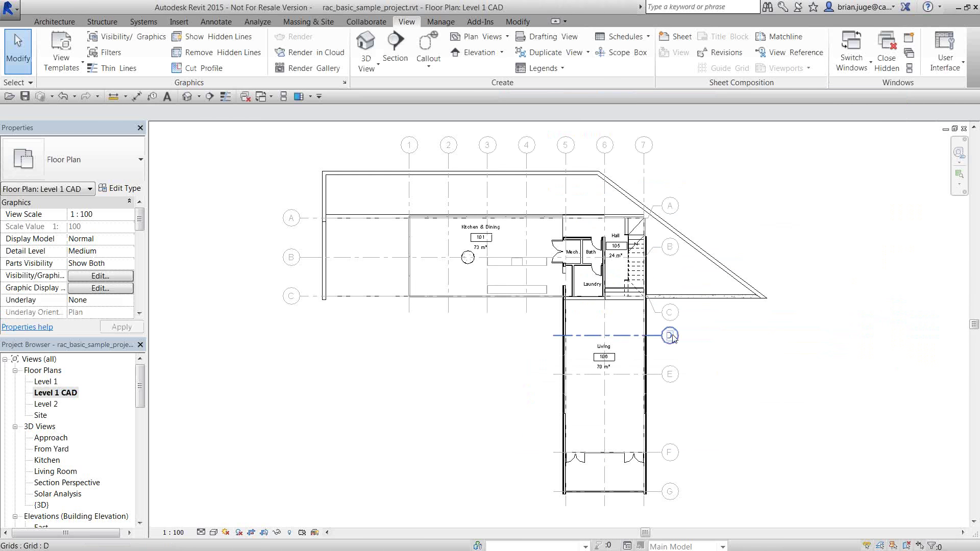
pyautogui.scroll(3, 671, 336)
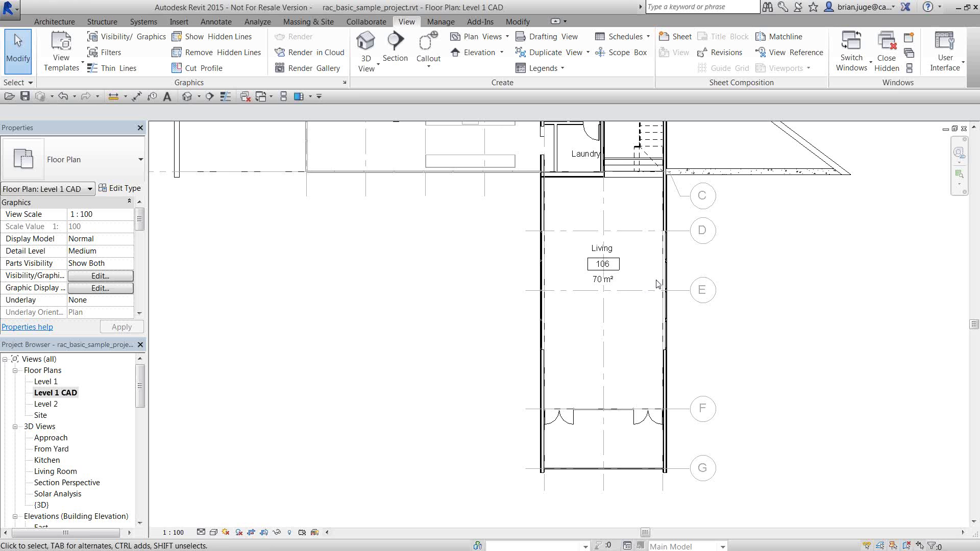
# - Reopen Visibility/Graphic Overrides for Level 1 CAD from the Properties palette
pyautogui.click(100, 276)
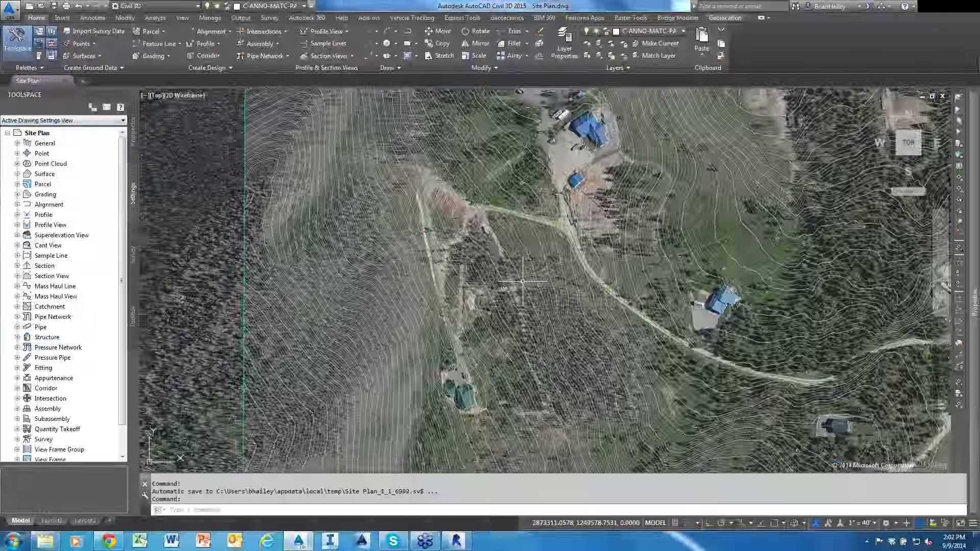
# - Switch over to AutoCAD Civil 3D with Site Plan.dwg open
pyautogui.moveTo(522, 281)
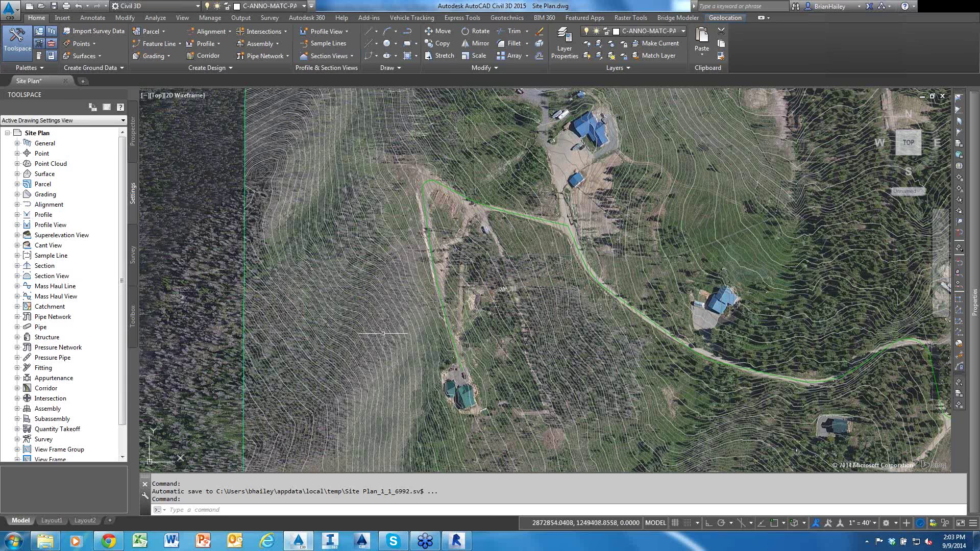
# - Zoom out to the surface extents, then zoom in on the west-edge road junction at 8558.06'
pyautogui.moveTo(494, 321)
pyautogui.mouseDown()
pyautogui.moveTo(520, 438)
pyautogui.moveTo(554, 510)
pyautogui.mouseUp()
pyautogui.moveTo(585, 329); pyautogui.dragTo(607, 515)
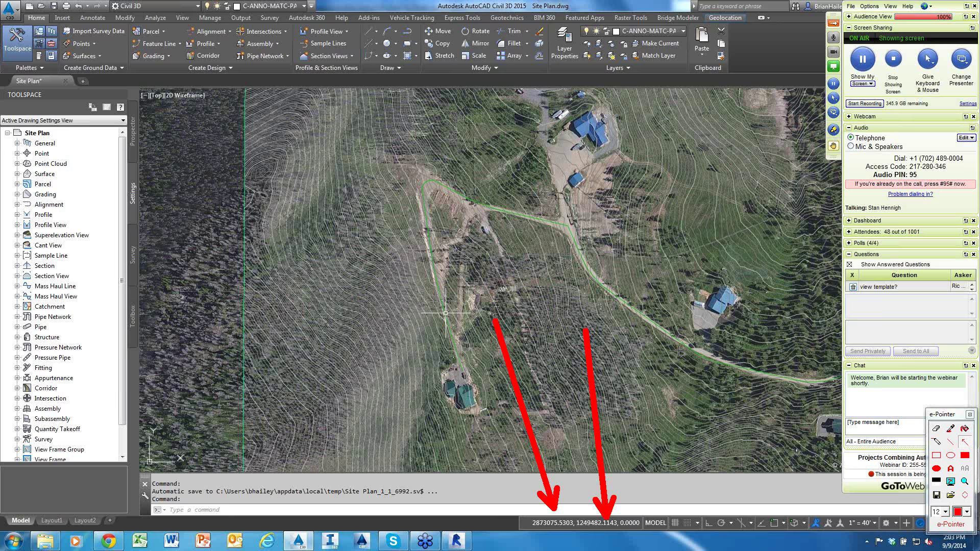
pyautogui.moveTo(678, 350)
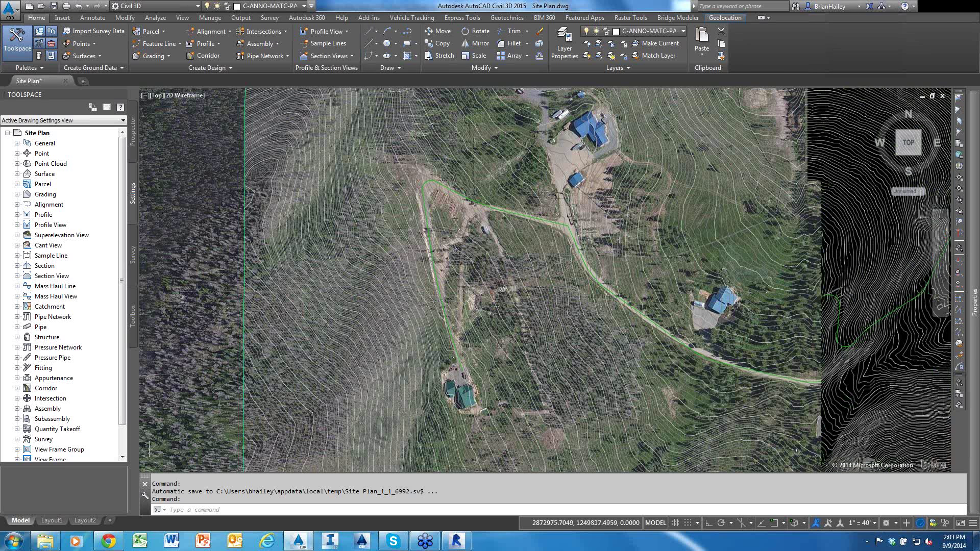
pyautogui.scroll(-6, 440, 246)
pyautogui.moveTo(440, 246); pyautogui.dragTo(439, 247, button='middle')
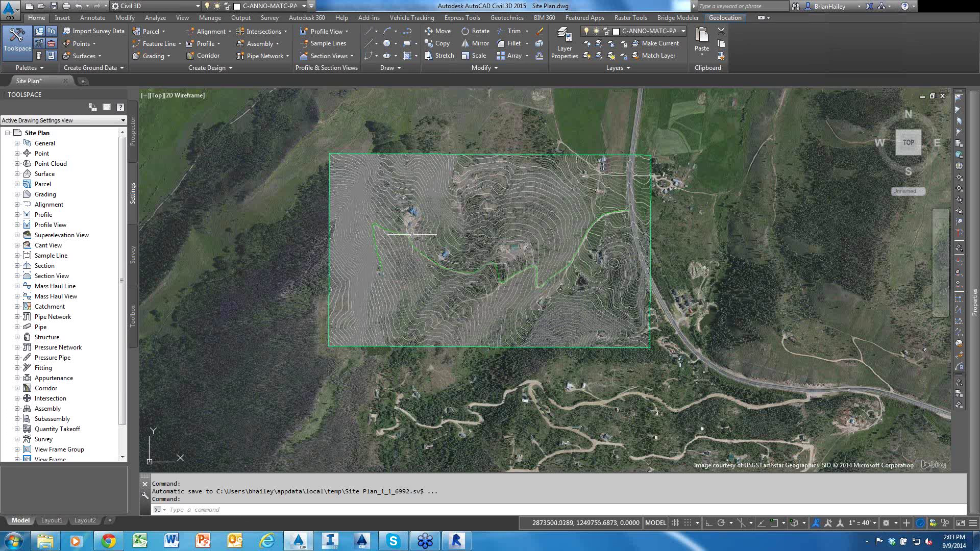
pyautogui.moveTo(412, 234)
pyautogui.scroll(2, 374, 225)
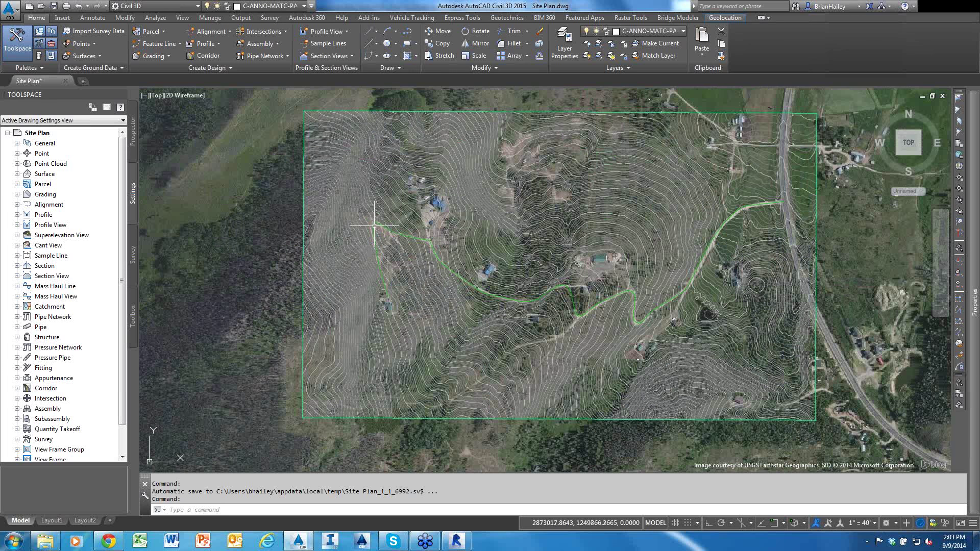
pyautogui.scroll(2, 348, 226)
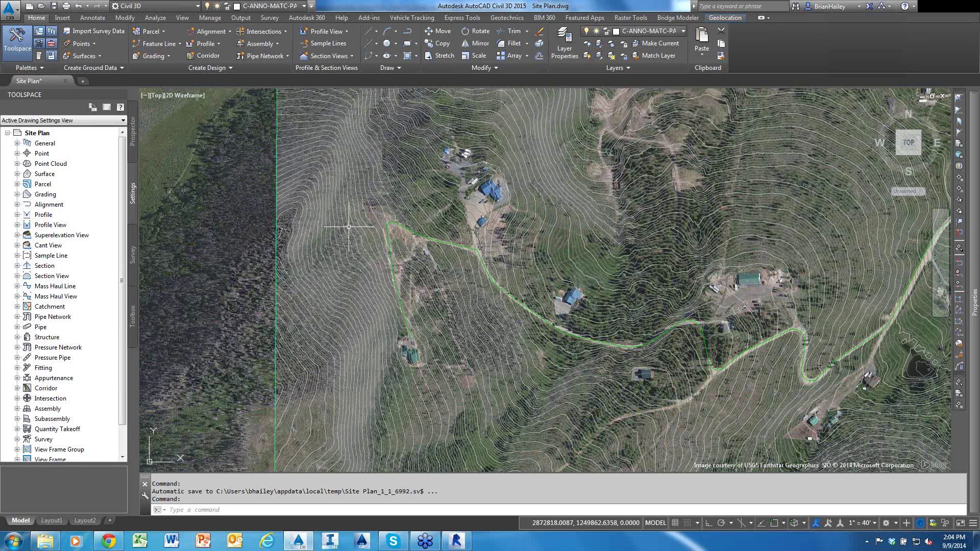
pyautogui.scroll(6, 393, 242)
pyautogui.moveTo(435, 292)
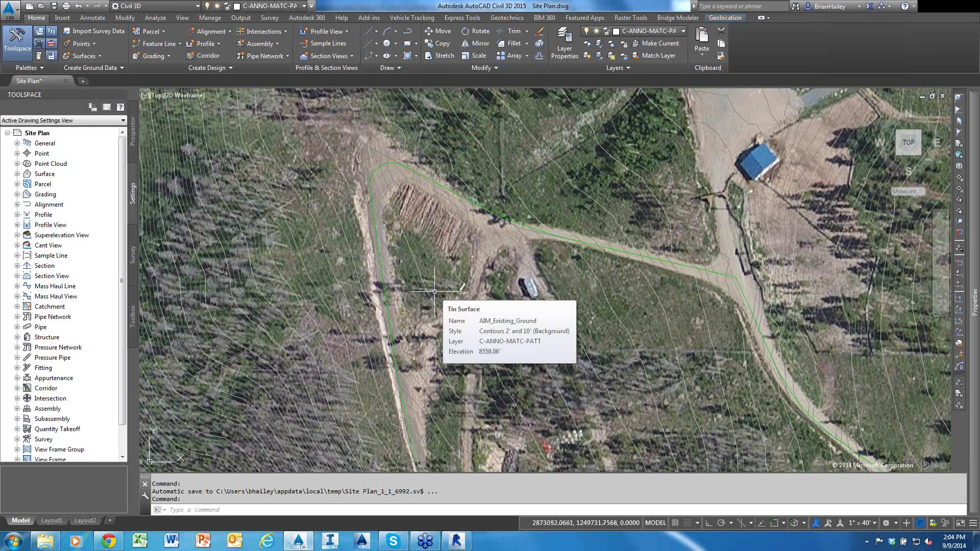
# - Insert rac_basic_sample_project - Floor Plan - Level 1.dwg as a block in Millimeters
pyautogui.write('i')
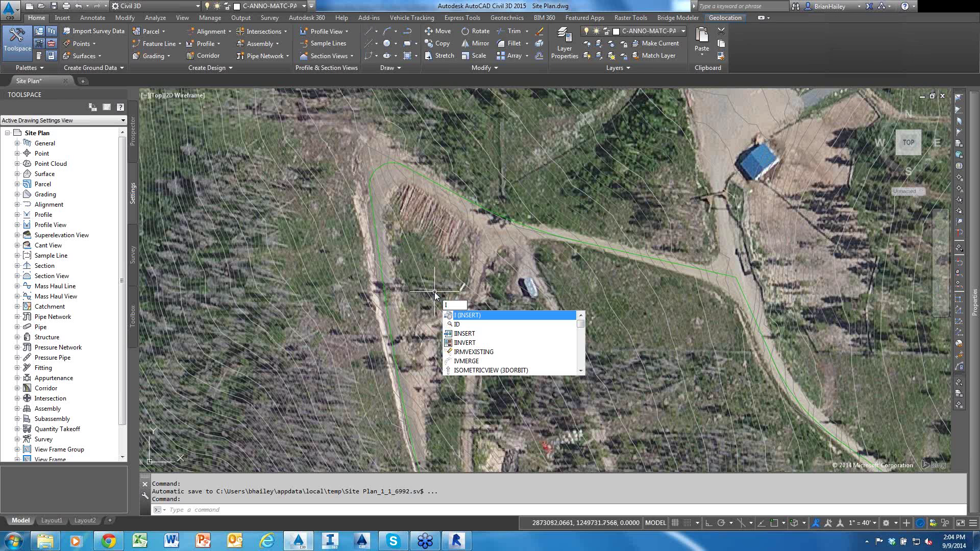
pyautogui.press('Return')
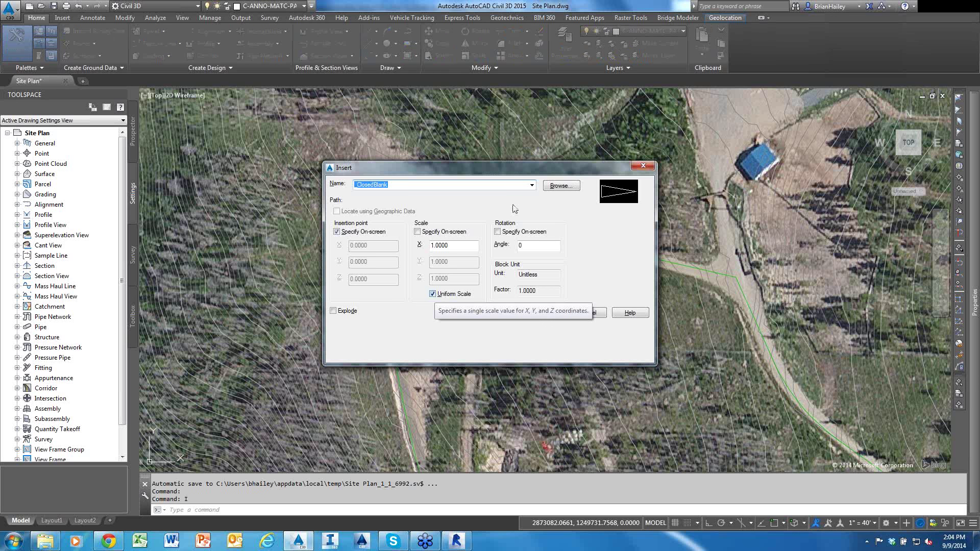
pyautogui.click(561, 185)
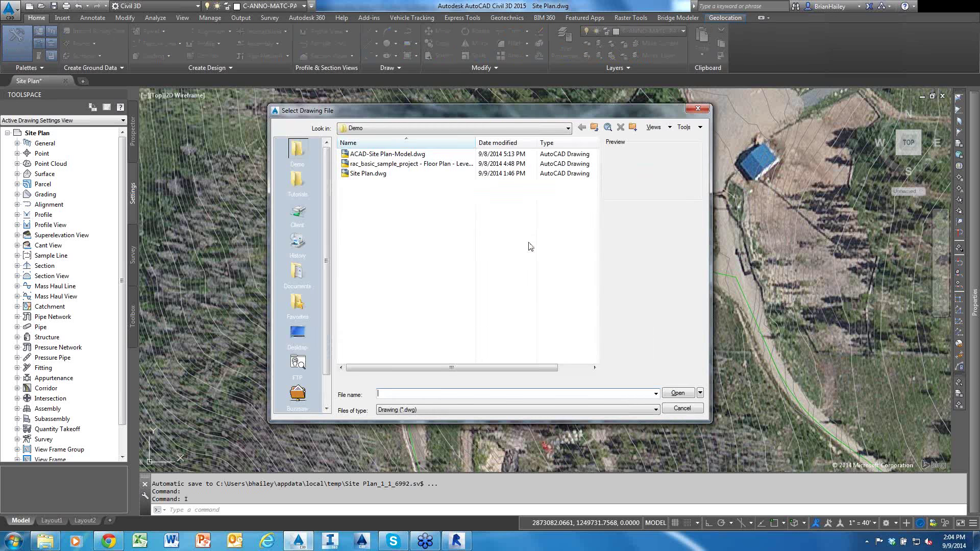
pyautogui.click(388, 166)
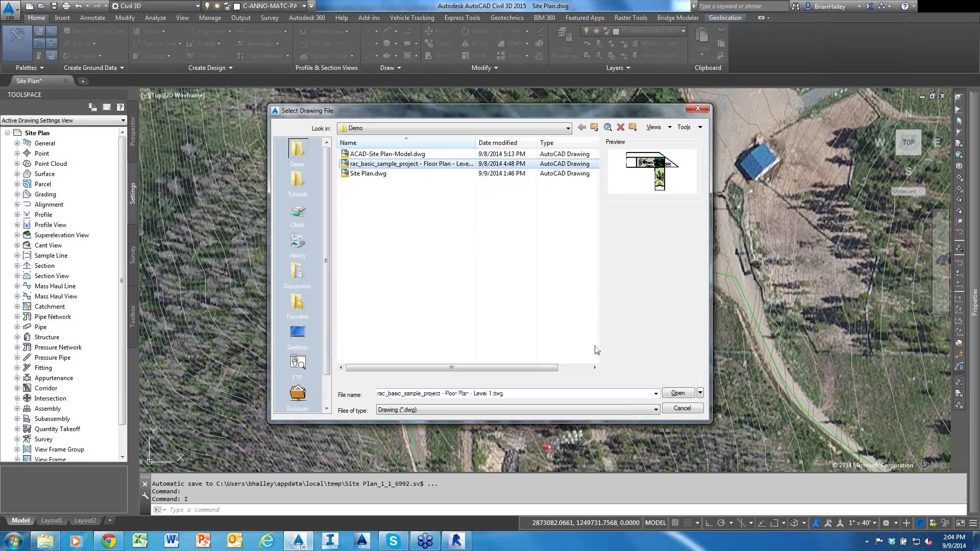
pyautogui.click(676, 394)
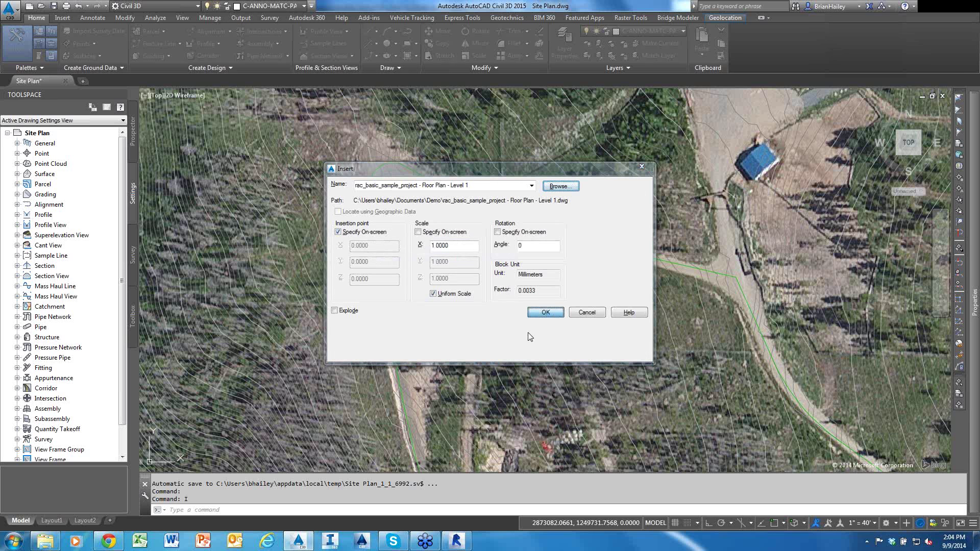
pyautogui.click(554, 317)
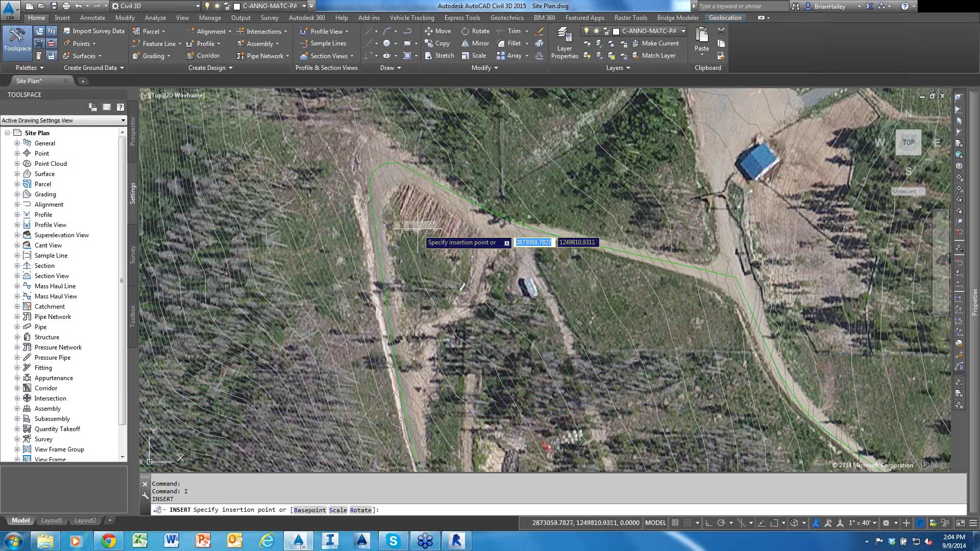
# - Drop the floor plan block in the clearing and rotate it to match the site
pyautogui.click(459, 255)
pyautogui.click(459, 255)
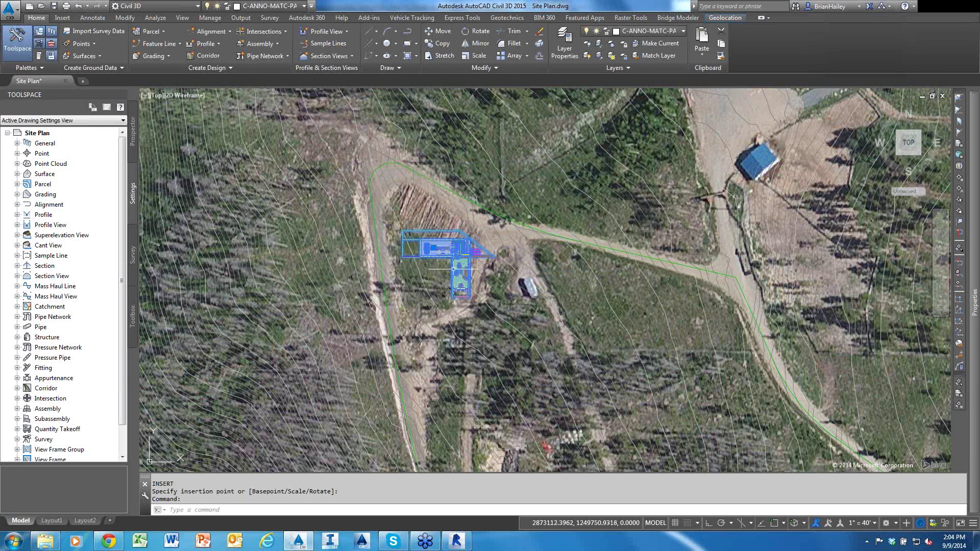
pyautogui.click(459, 255)
pyautogui.press('space')
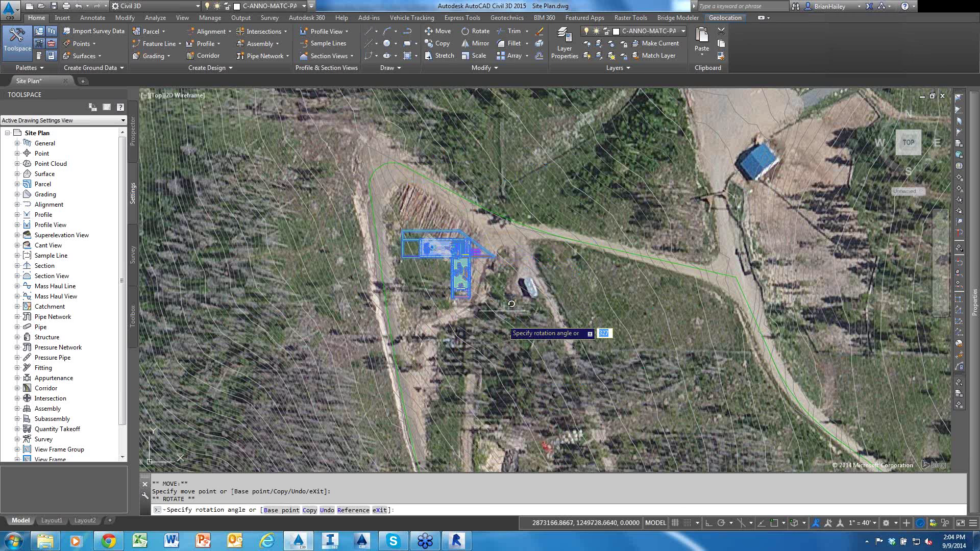
pyautogui.click(302, 276)
# - Shift the floor plan block down-right into place, then select the existing ground surface
pyautogui.click(433, 248)
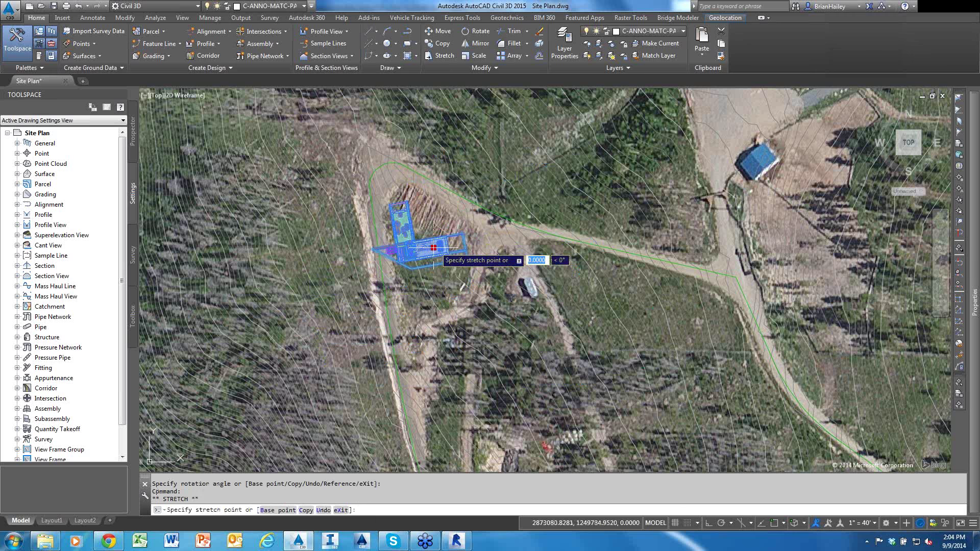
pyautogui.click(466, 280)
pyautogui.press('Escape')
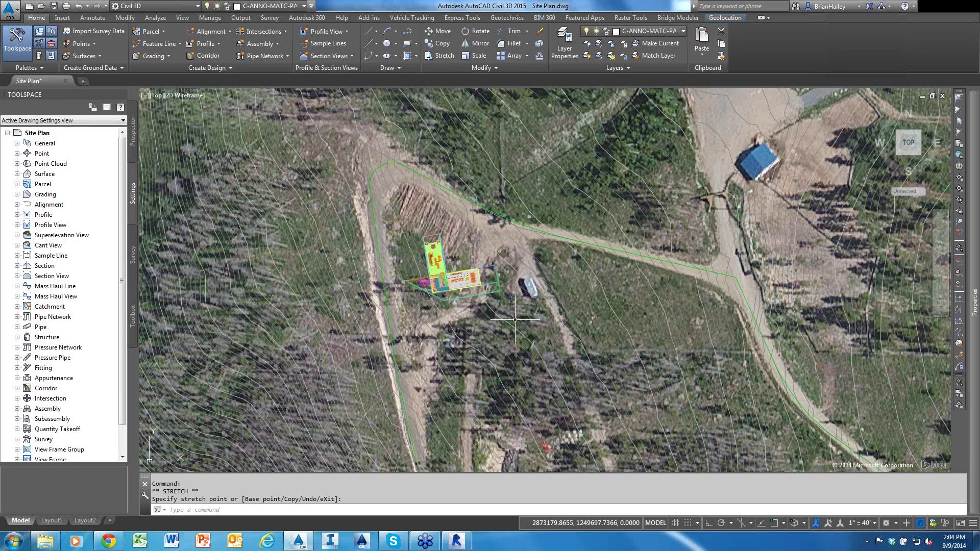
pyautogui.press('Escape')
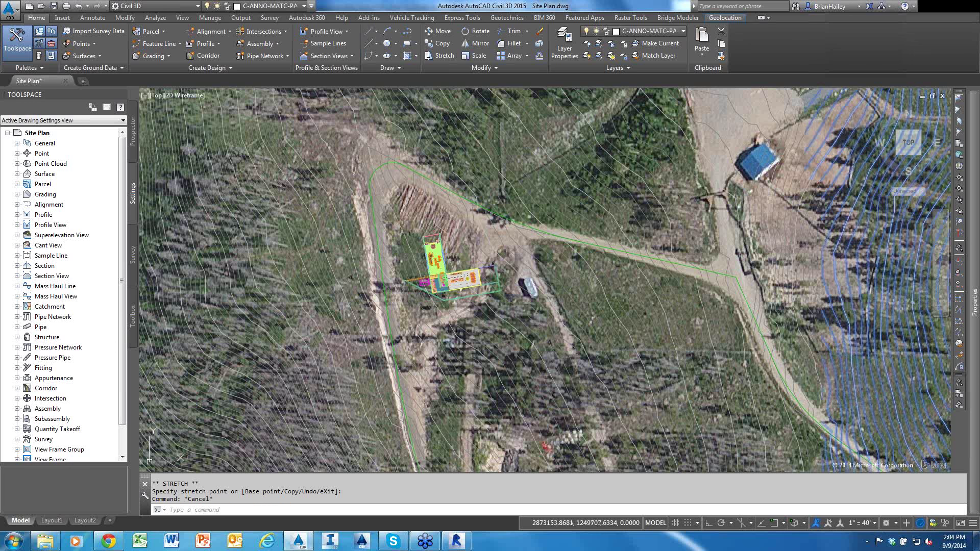
pyautogui.click(512, 347)
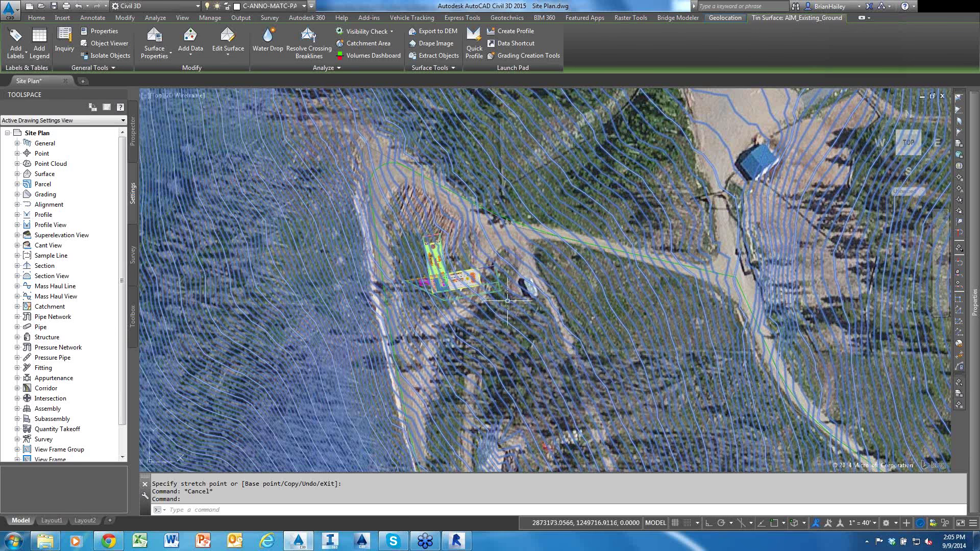
# - Move the floor plan block onto the ground surface with Move Blocks to Surface, then LIST it
pyautogui.press('Escape')
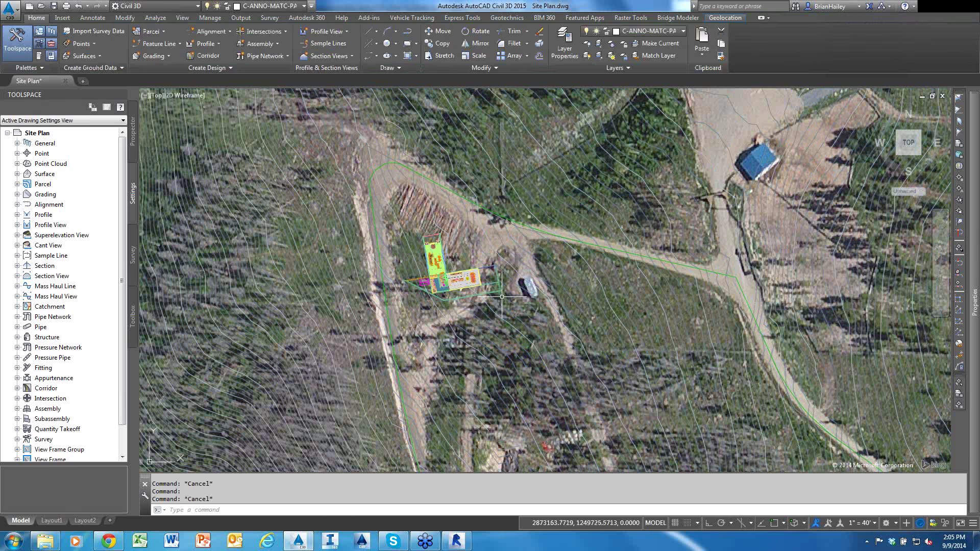
pyautogui.click(492, 330)
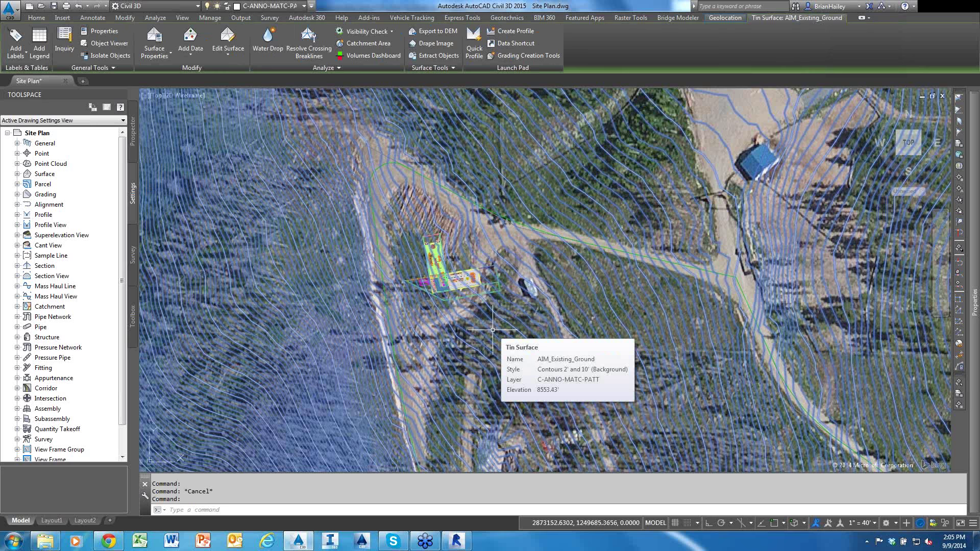
pyautogui.click(435, 68)
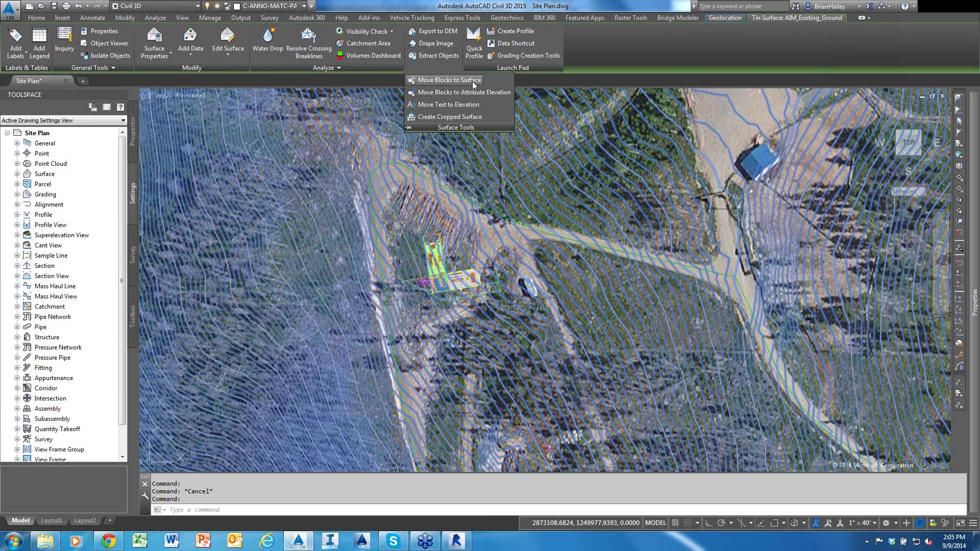
pyautogui.click(471, 82)
pyautogui.click(485, 243)
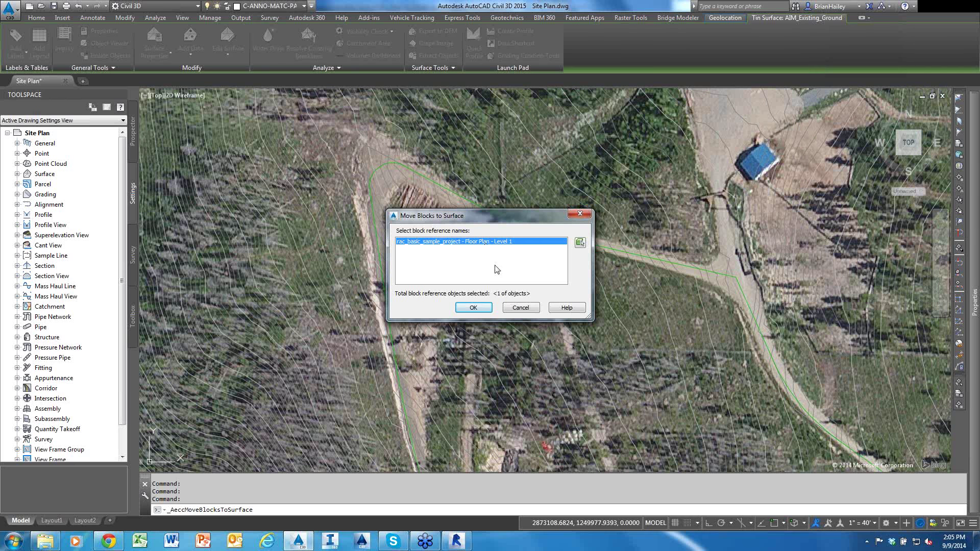
pyautogui.click(467, 307)
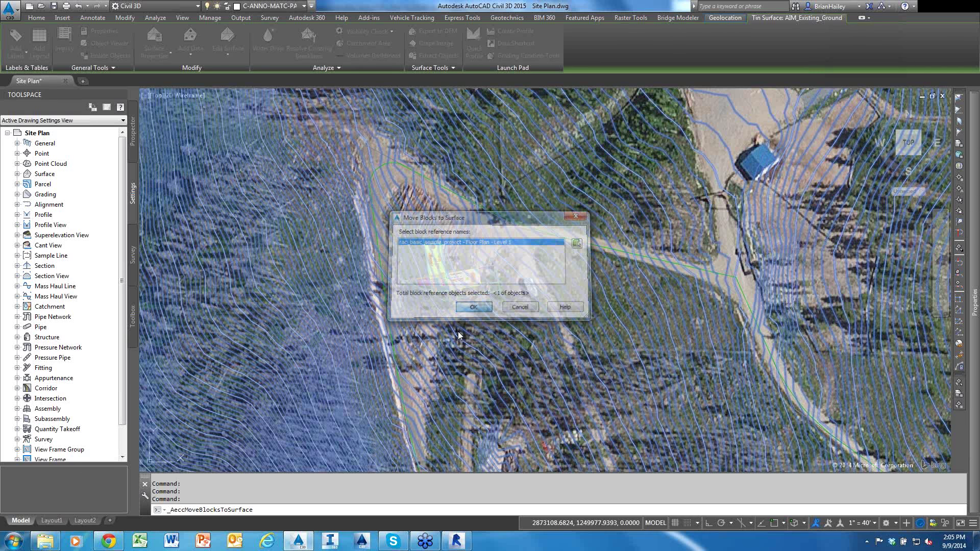
pyautogui.write('li')
pyautogui.press('Return')
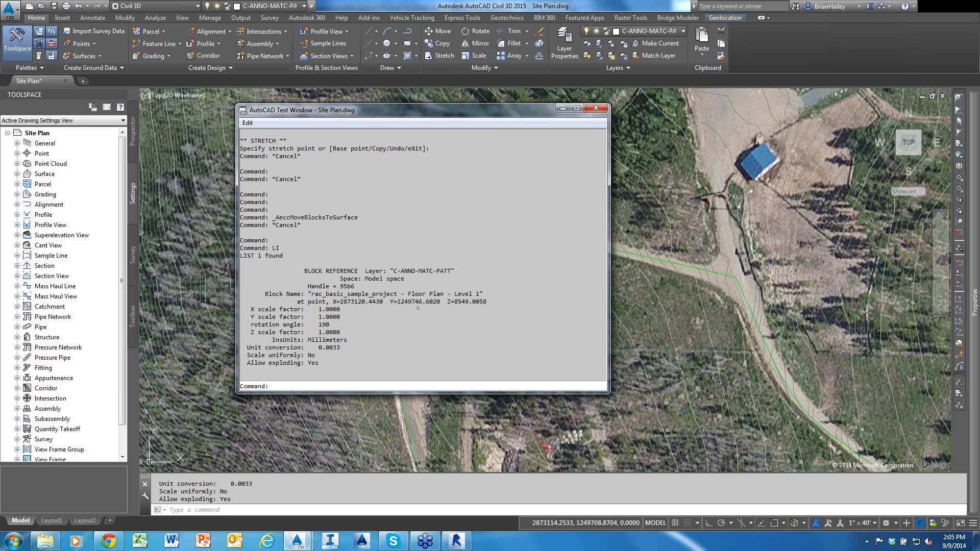
# - Highlight the Z value 8549.0058 in the listing and close the Text Window
pyautogui.moveTo(453, 302); pyautogui.dragTo(488, 302)
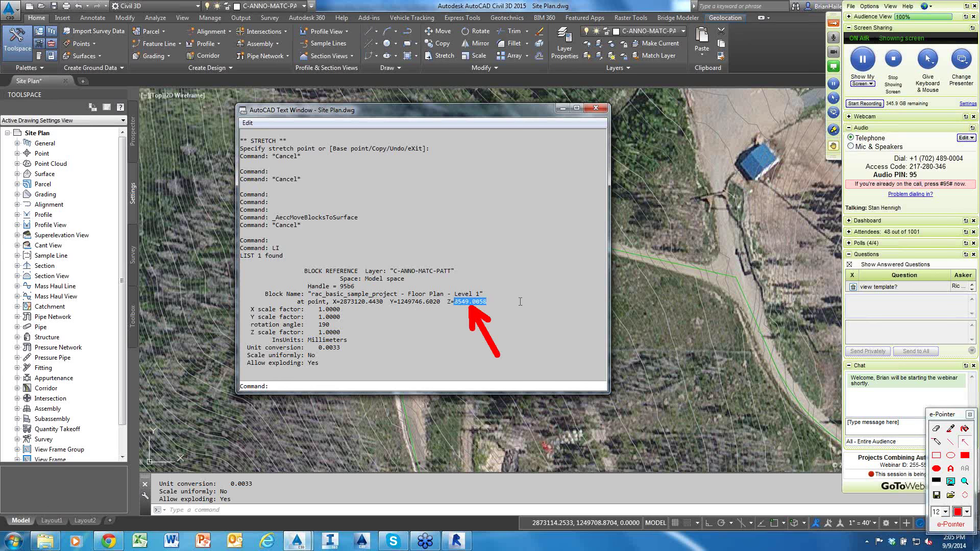
pyautogui.press('Escape')
pyautogui.press('Escape')
pyautogui.press('F2')
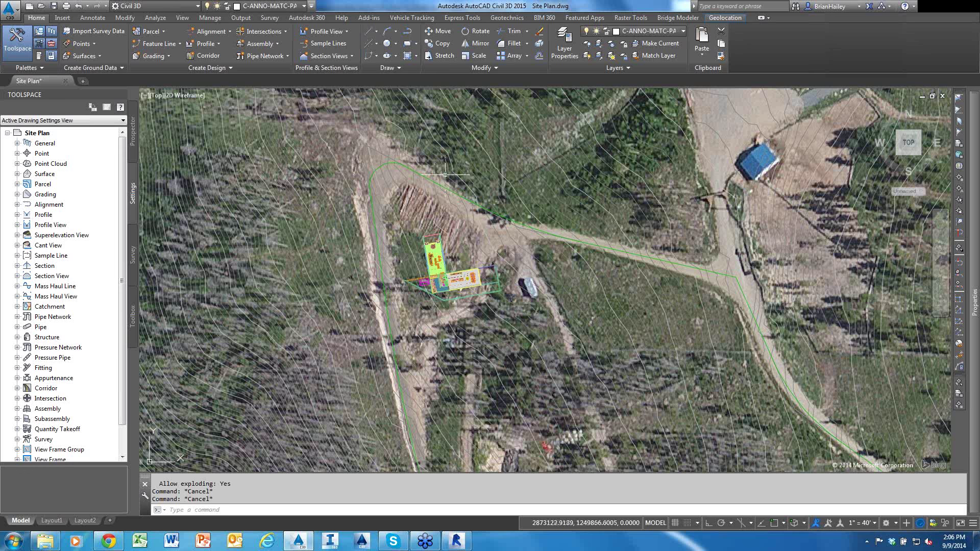
# - Select Export Shared Reference Points under Subscription Extension Manager > Autodesk Shared Reference Point in the Toolbox
pyautogui.click(133, 319)
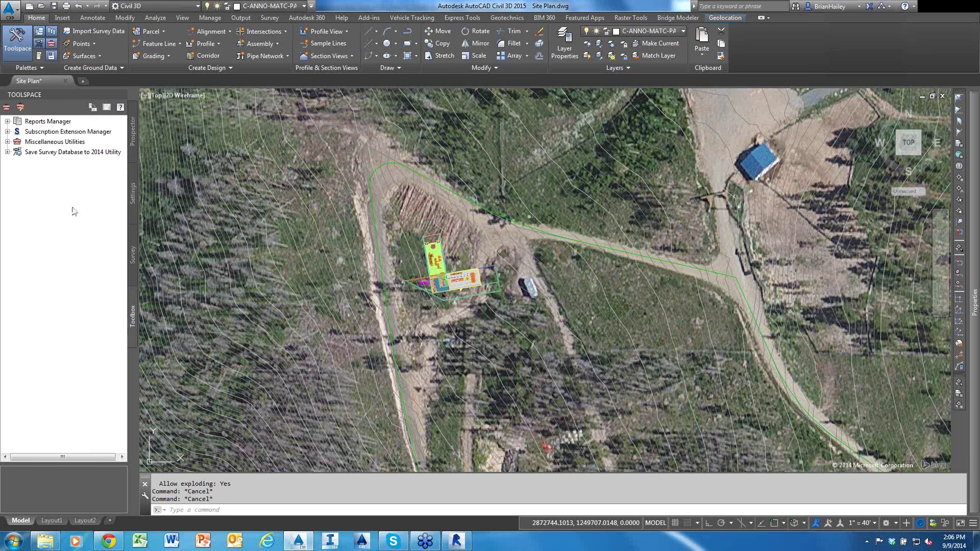
pyautogui.click(7, 131)
pyautogui.click(18, 142)
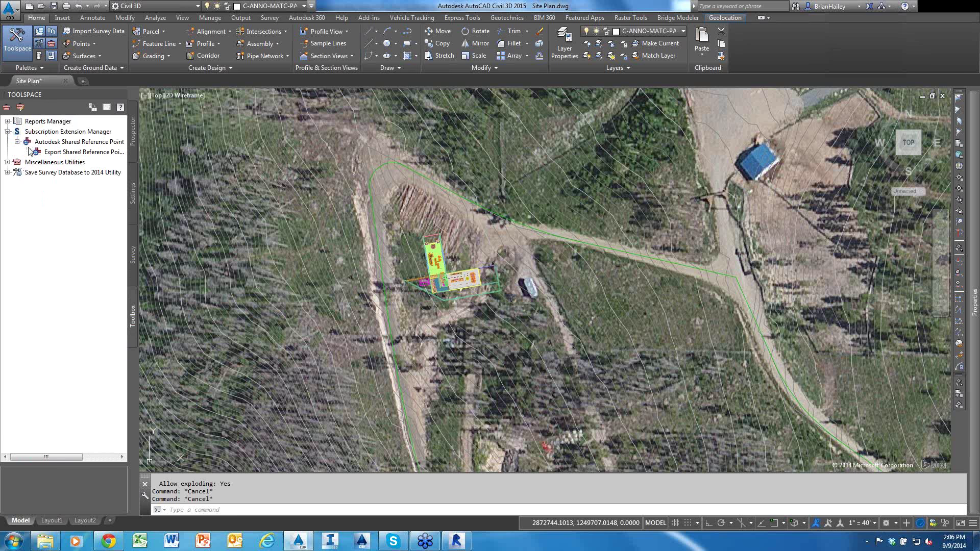
pyautogui.click(74, 152)
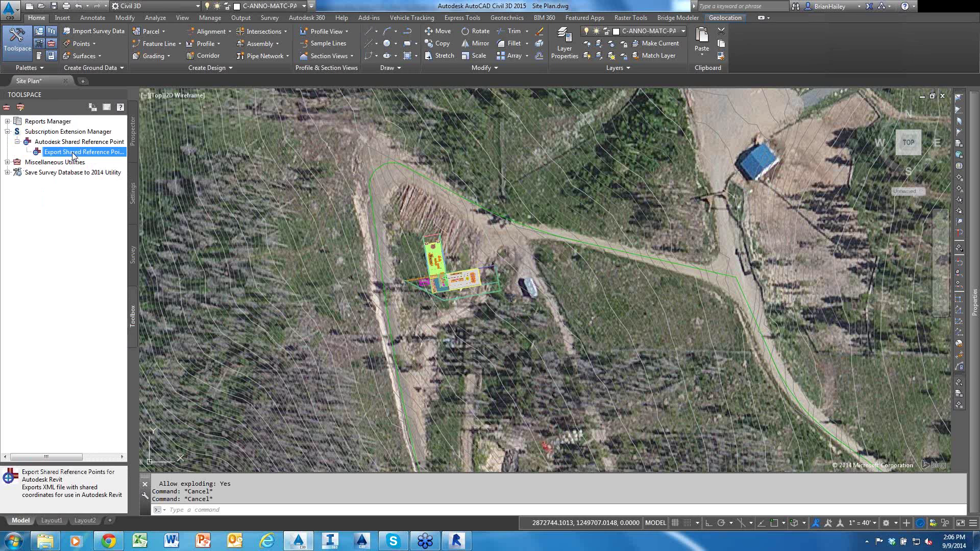
# - Sign in with the user ID and password, then go to Access Your Subscription Benefits
pyautogui.click(109, 541)
pyautogui.click(288, 287)
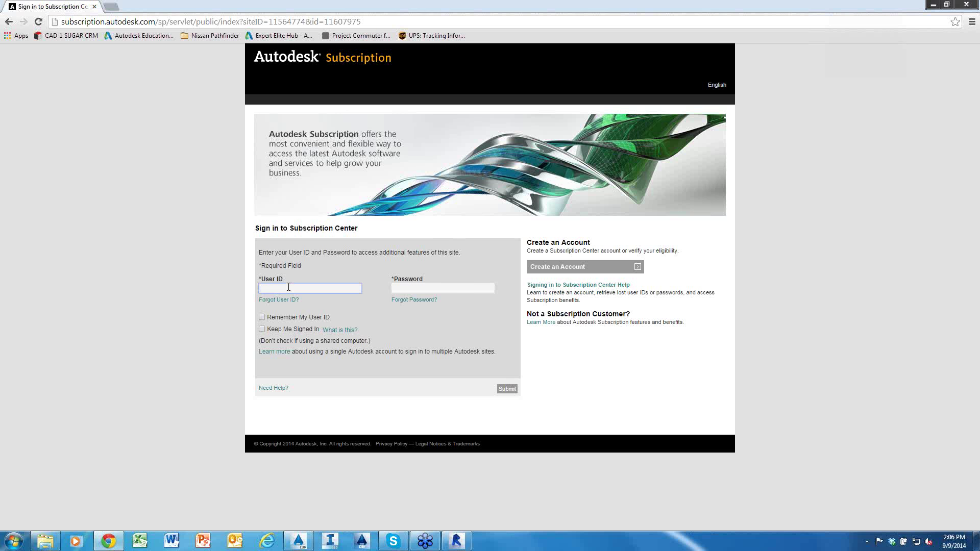
pyautogui.write('BrianHaile')
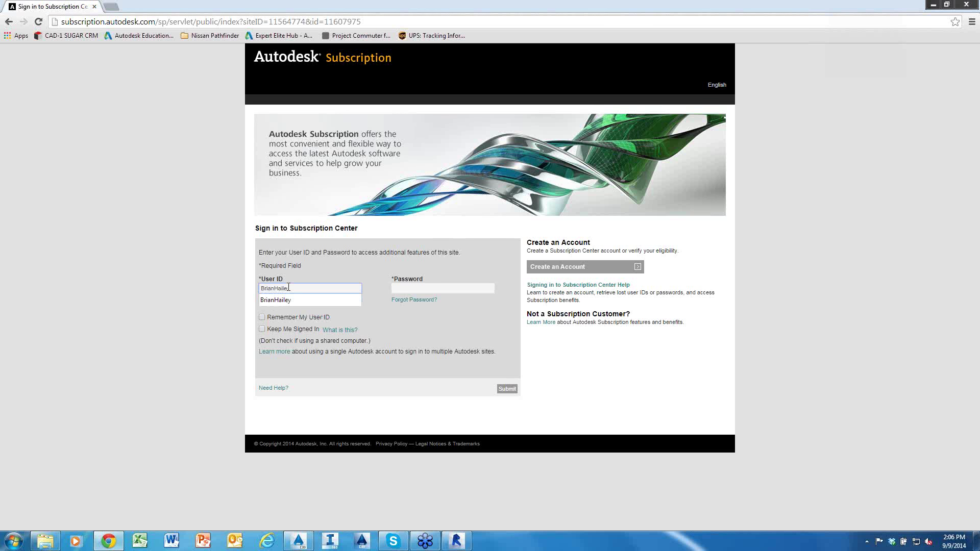
pyautogui.press('Tab')
pyautogui.write('********')
pyautogui.press('Return')
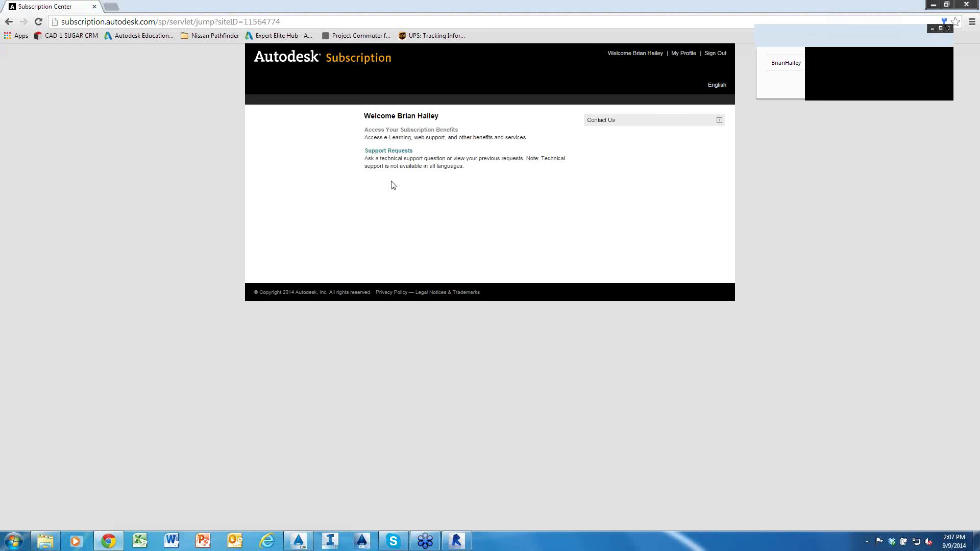
pyautogui.click(397, 130)
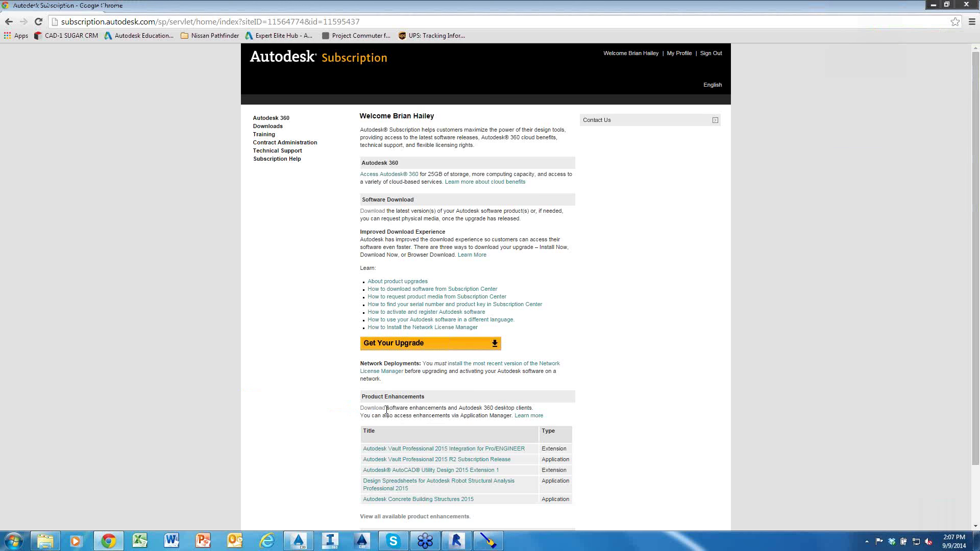
# - Search the product enhancements for 'producti' and open Productivity Tools for AutoCAD Civil 3D 2015
pyautogui.click(383, 409)
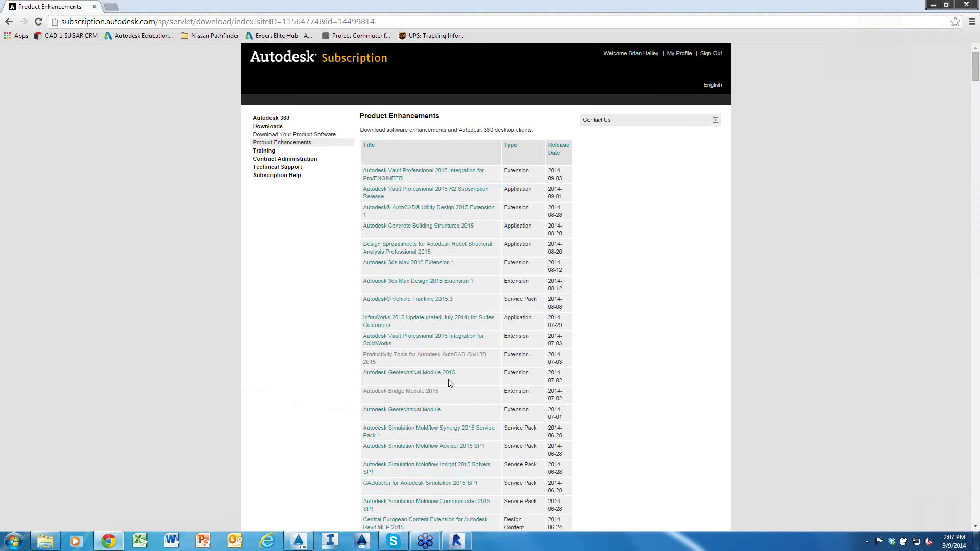
pyautogui.hotkey('ctrl', 'f')
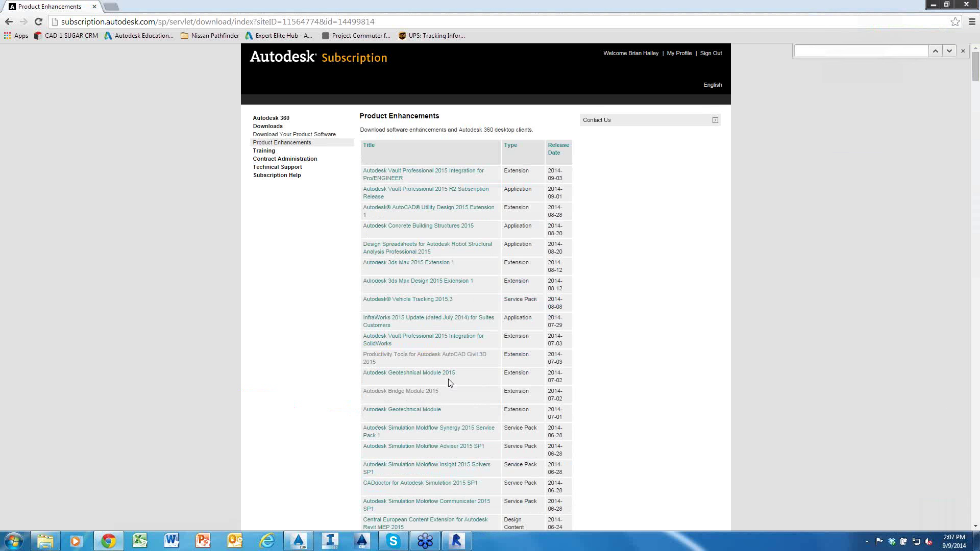
pyautogui.write('c')
pyautogui.press('BackSpace')
pyautogui.write('product')
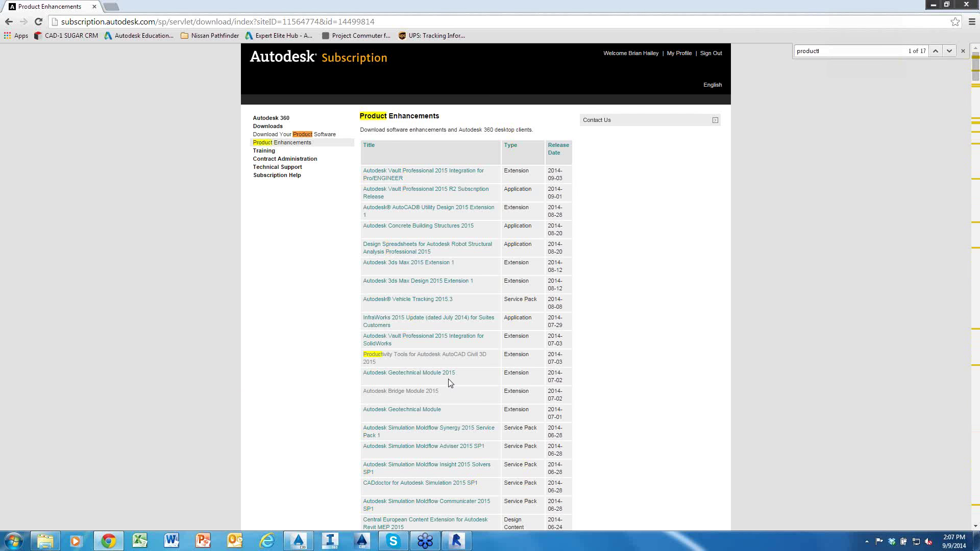
pyautogui.write('i')
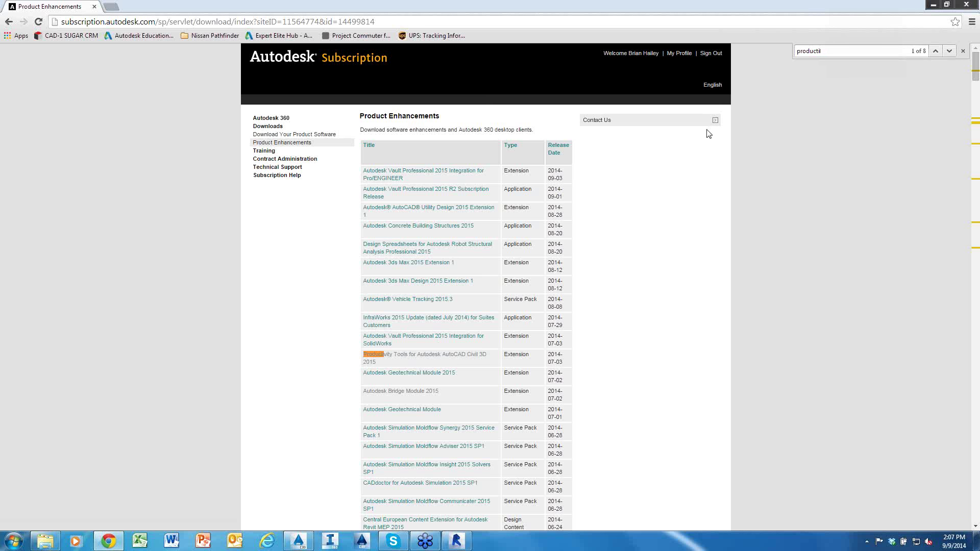
pyautogui.click(457, 355)
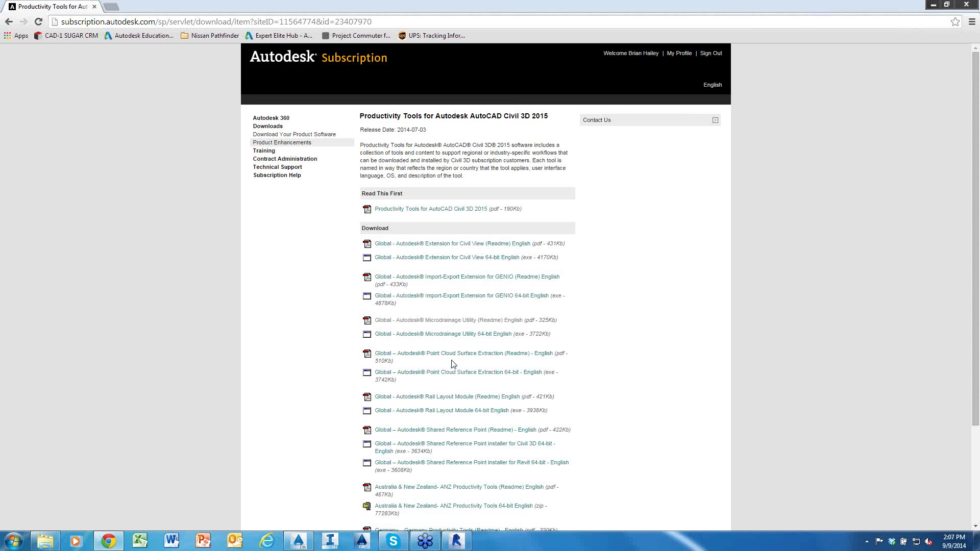
# - Point out the Revit Shared Reference Point installer, then close Chrome
pyautogui.scroll(-1, 453, 364)
pyautogui.moveTo(651, 383); pyautogui.dragTo(556, 391)
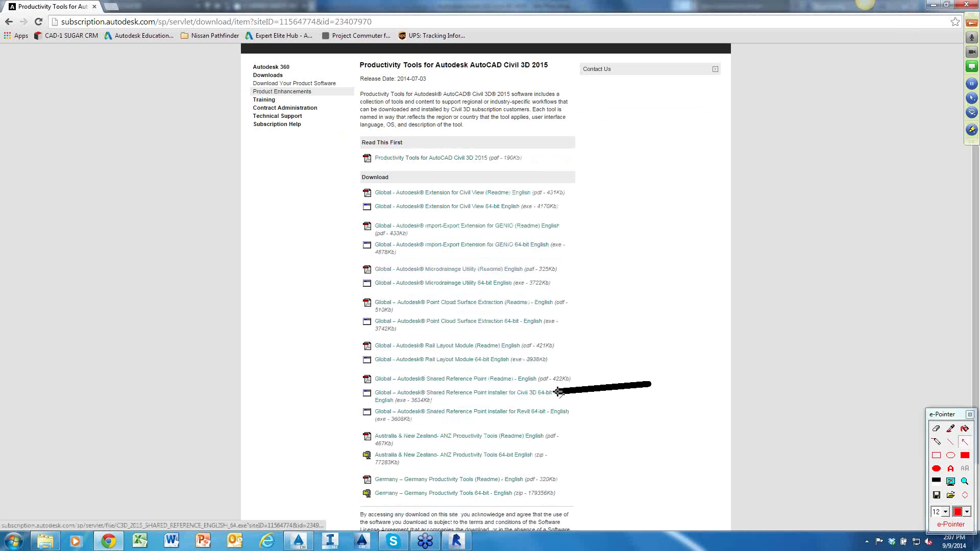
pyautogui.moveTo(647, 438); pyautogui.dragTo(571, 413)
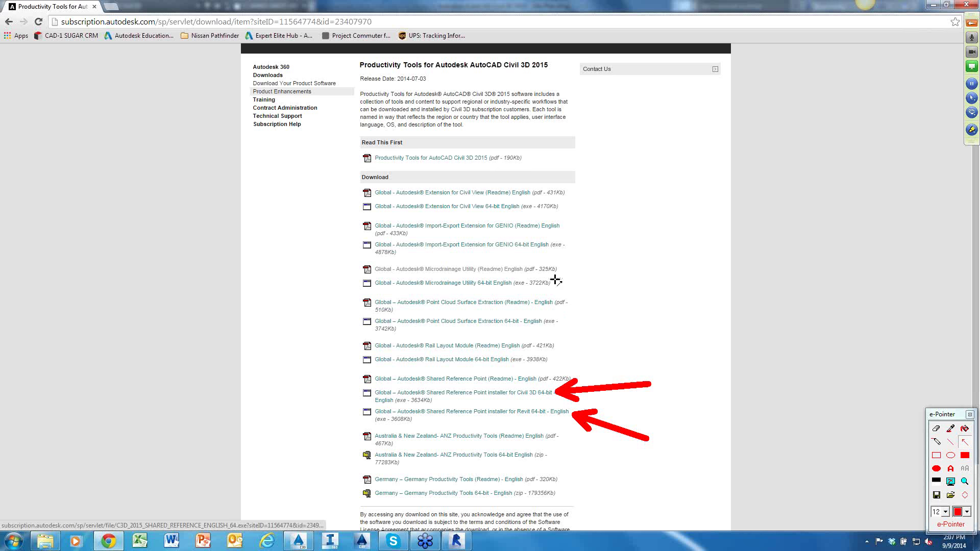
pyautogui.click(972, 23)
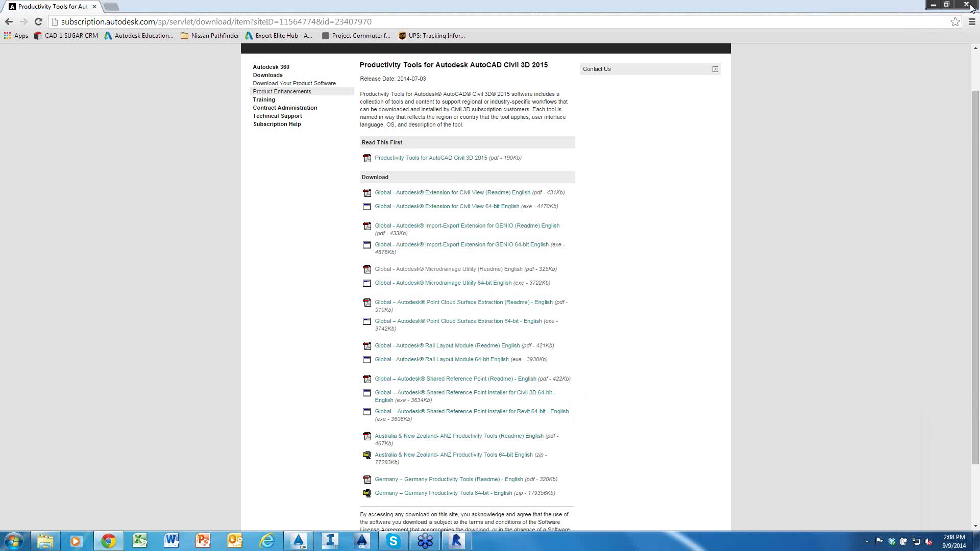
pyautogui.click(967, 5)
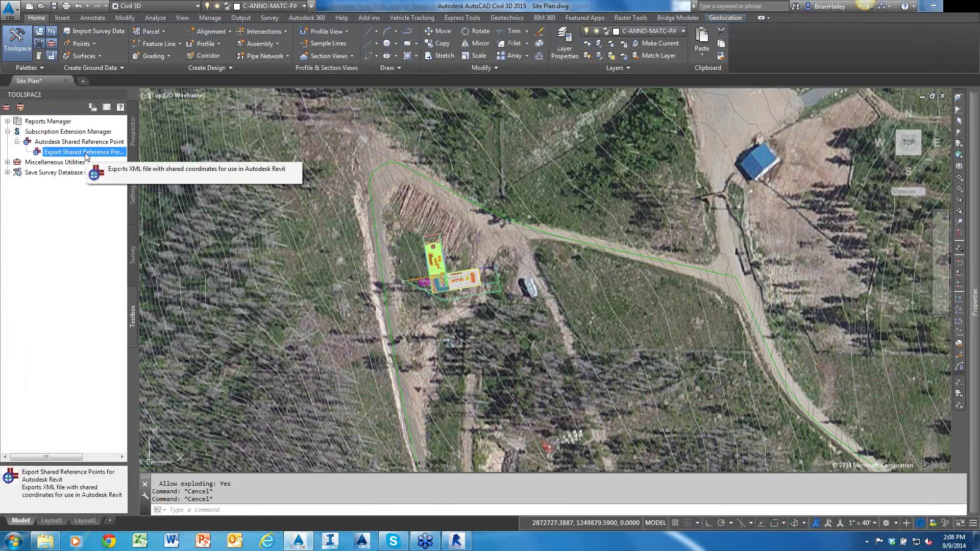
# - Run Export Shared Reference Points and Endpoint-snap the building corner as the origin
pyautogui.doubleClick(86, 156)
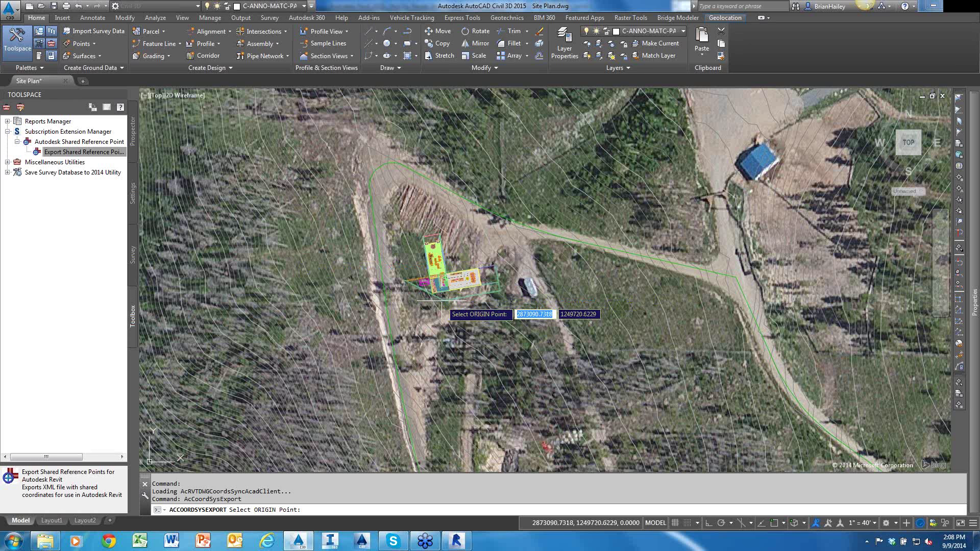
pyautogui.moveTo(463, 376)
pyautogui.mouseDown()
pyautogui.moveTo(469, 305)
pyautogui.moveTo(468, 319)
pyautogui.mouseUp()
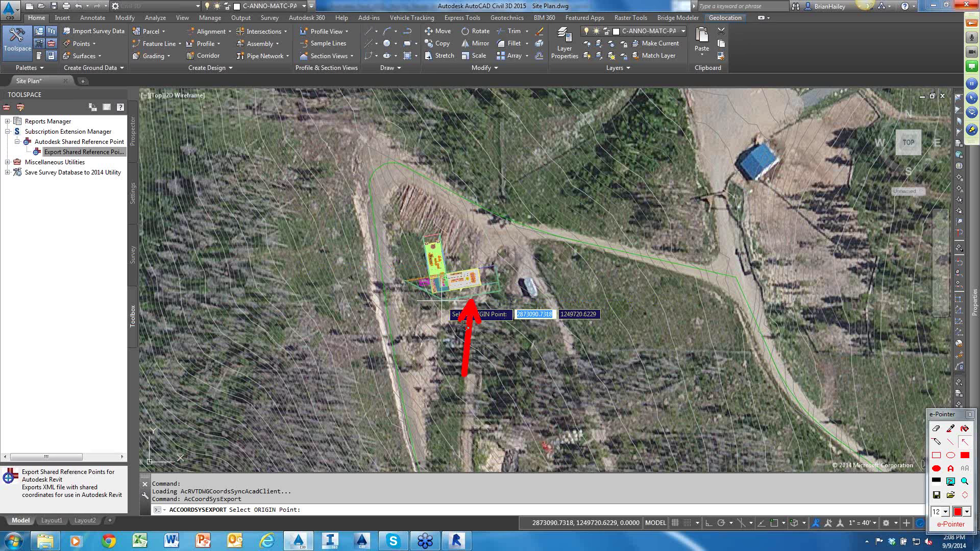
pyautogui.moveTo(549, 335); pyautogui.dragTo(502, 293)
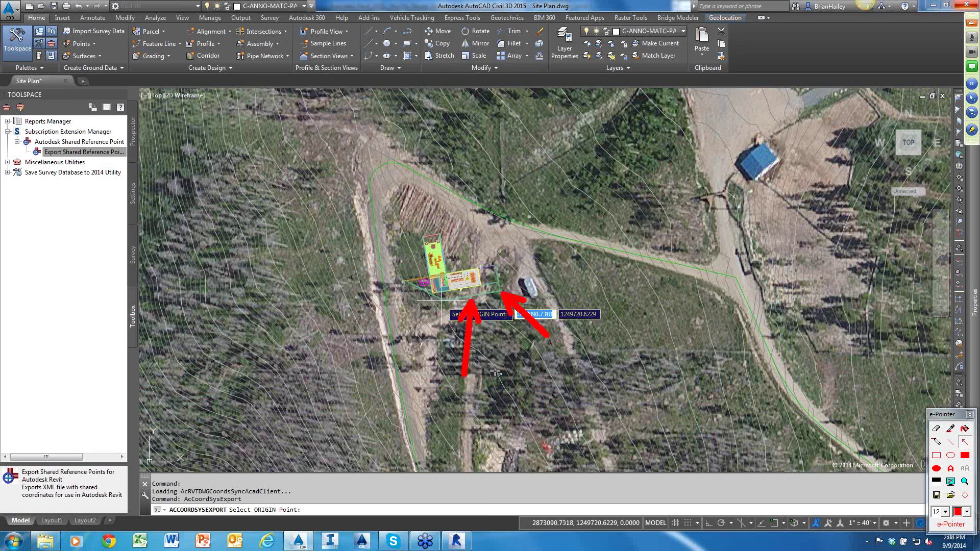
pyautogui.press('F9')
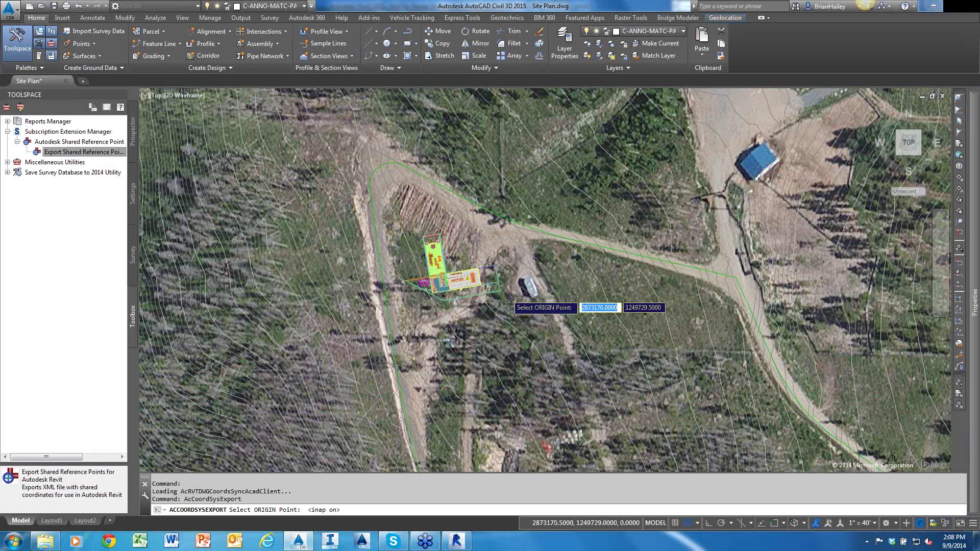
pyautogui.scroll(6, 507, 293)
pyautogui.keyDown('shift'); pyautogui.rightClick(472, 270); pyautogui.keyUp('shift')
pyautogui.click(497, 327)
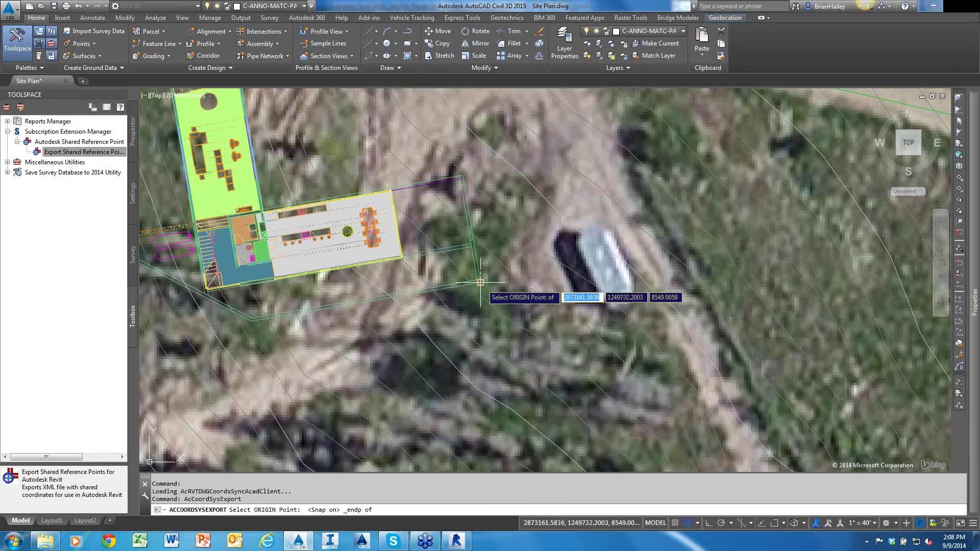
pyautogui.click(480, 282)
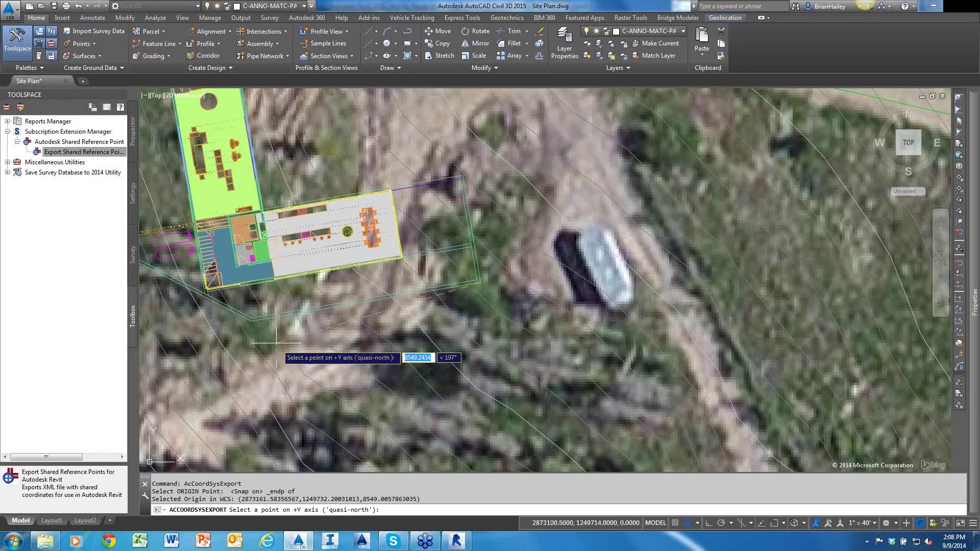
# - Pick the quasi-north point along the building edge with an endpoint snap
pyautogui.keyDown('shift'); pyautogui.rightClick(251, 321); pyautogui.keyUp('shift')
pyautogui.press('e')
pyautogui.click(251, 321)
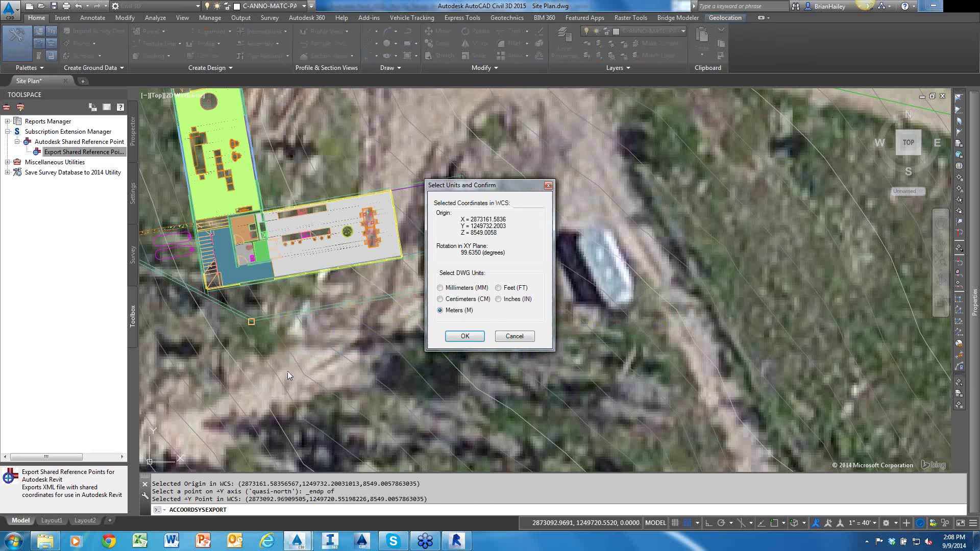
# - Accept rotation 99.6350 with Feet units and overwrite MySharedRefPnt.xml in the Demo folder
pyautogui.click(498, 288)
pyautogui.click(464, 336)
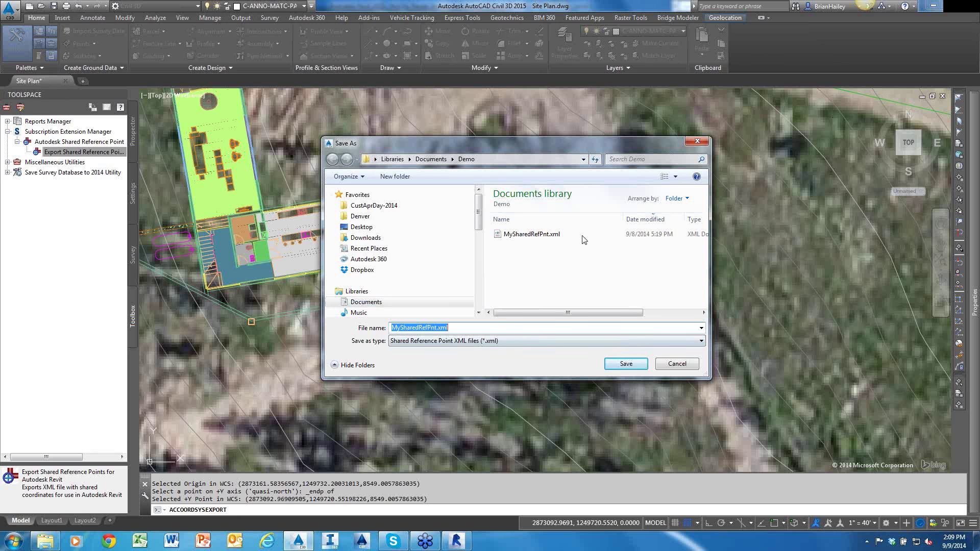
pyautogui.click(625, 363)
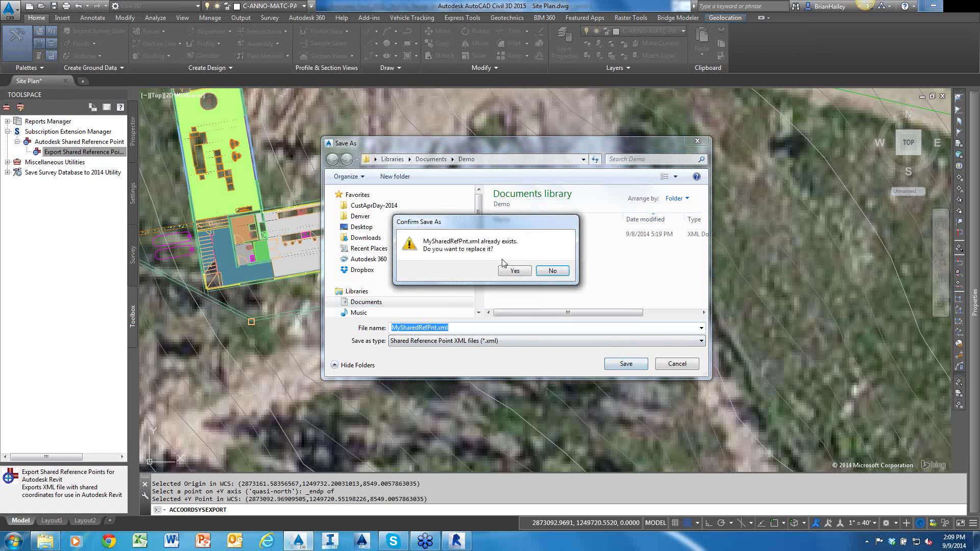
pyautogui.click(512, 271)
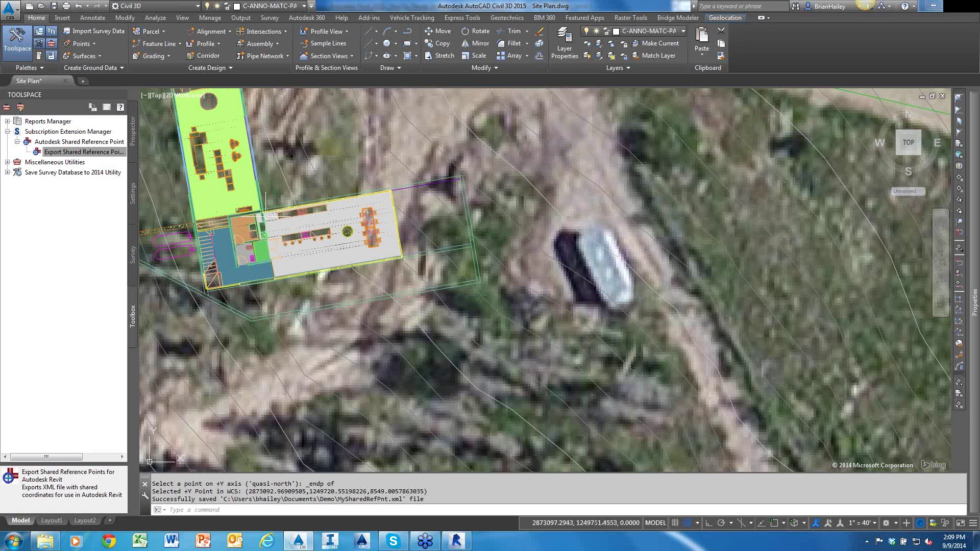
# - Export the Civil 3D site plan to plain DWG ACAD-Site Plan-Model.dwg, replacing the earlier copy, and bring up the Demo folder
pyautogui.click(14, 16)
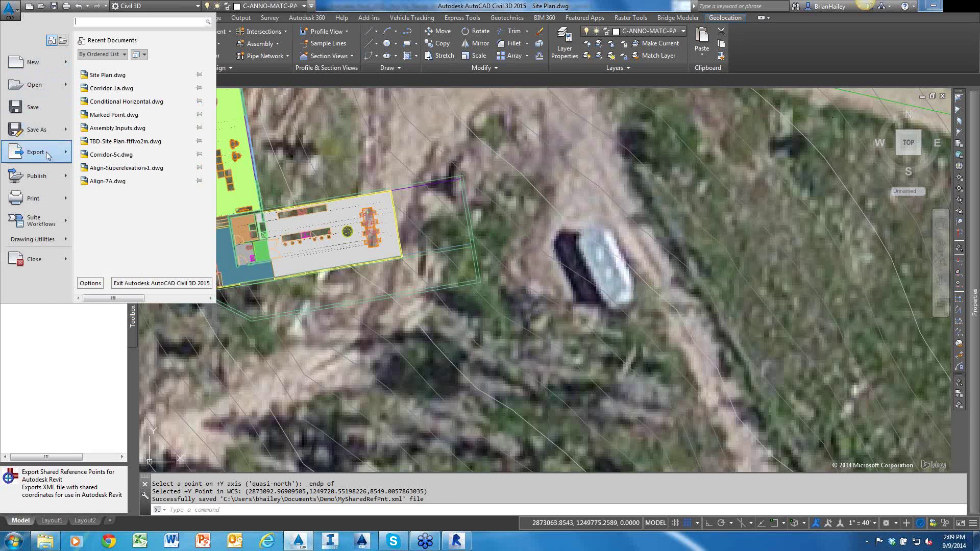
pyautogui.moveTo(48, 156)
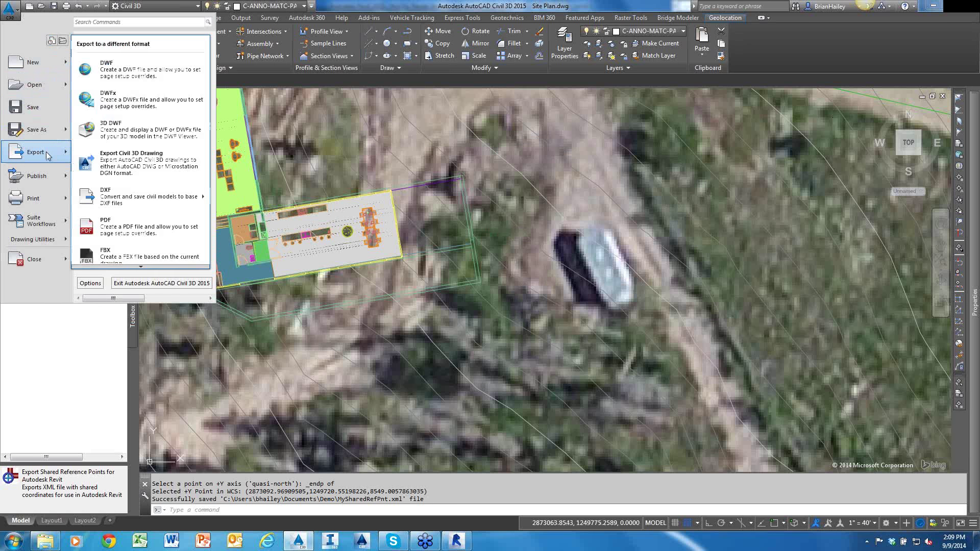
pyautogui.click(149, 160)
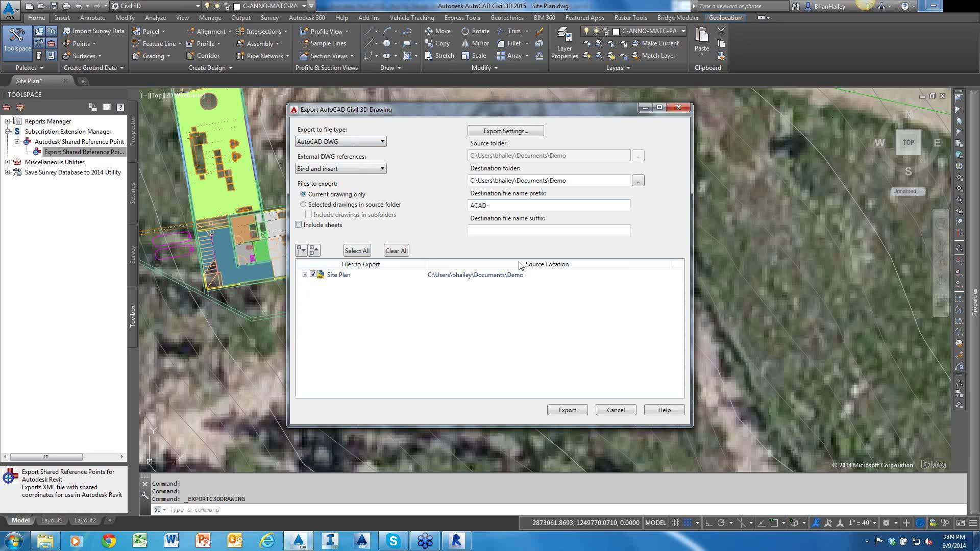
pyautogui.click(573, 412)
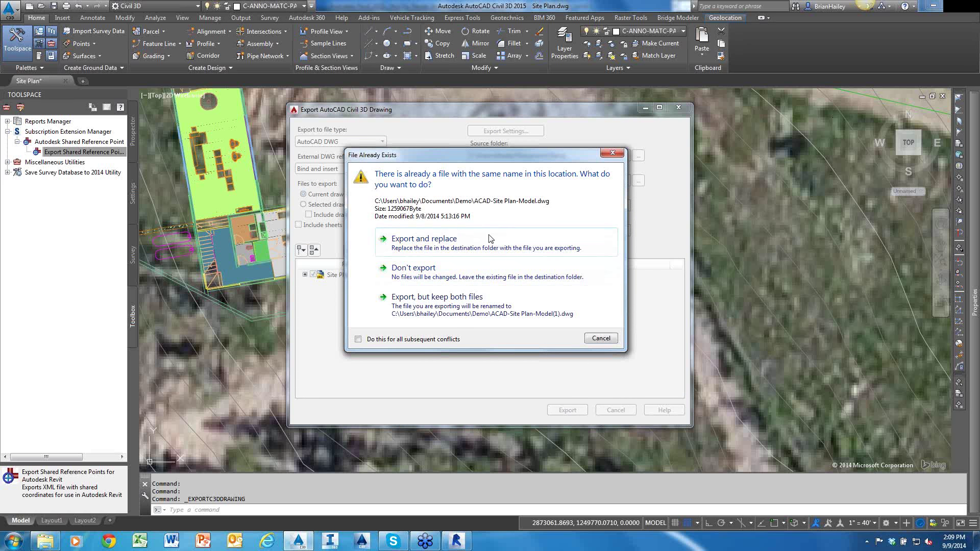
pyautogui.click(430, 243)
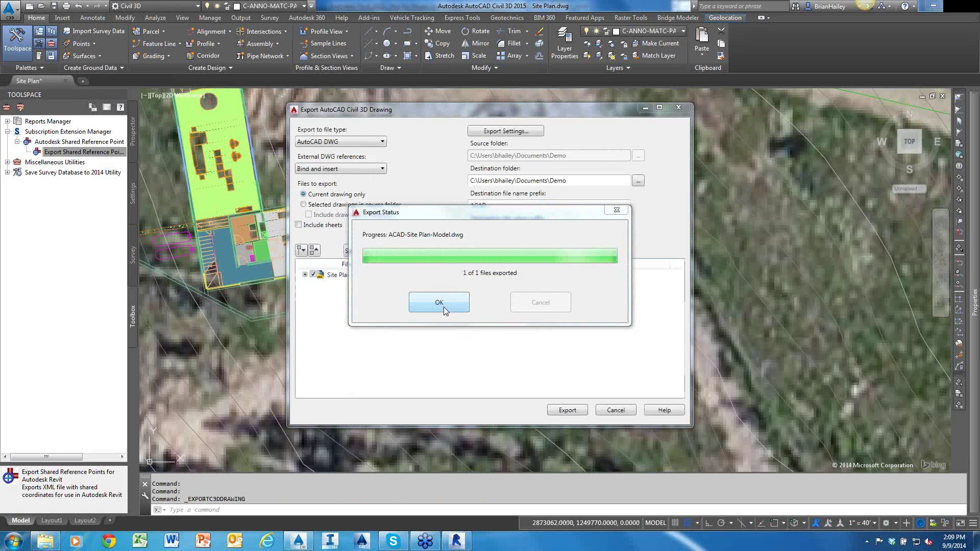
pyautogui.click(439, 302)
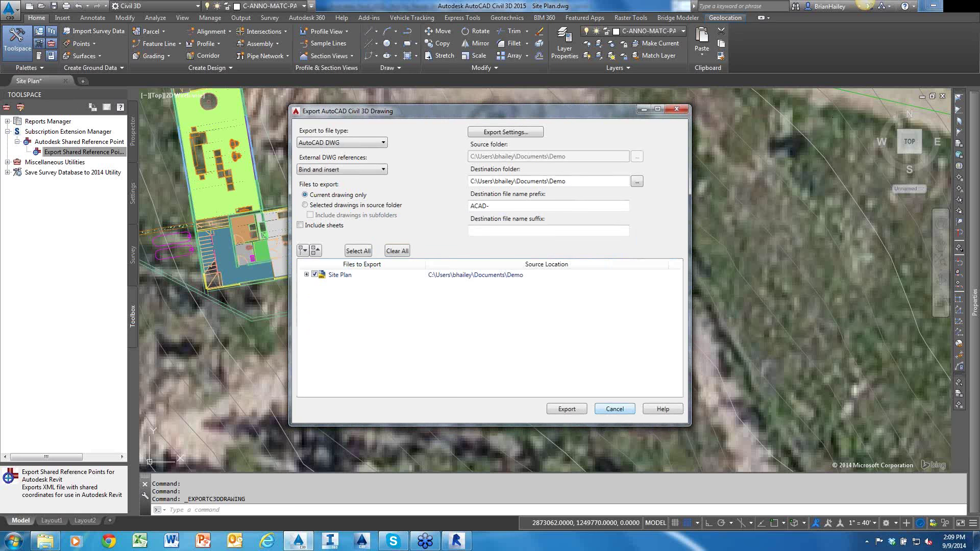
pyautogui.click(616, 410)
pyautogui.click(56, 539)
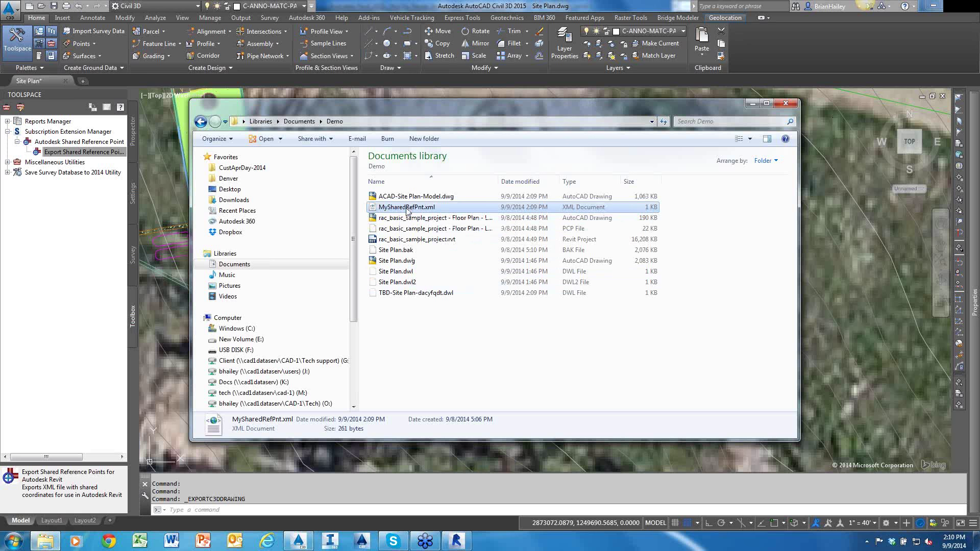
# - Open MySharedRefPnt.xml, point out its origin coordinates and RotationInXYPlane value, then close it
pyautogui.doubleClick(403, 208)
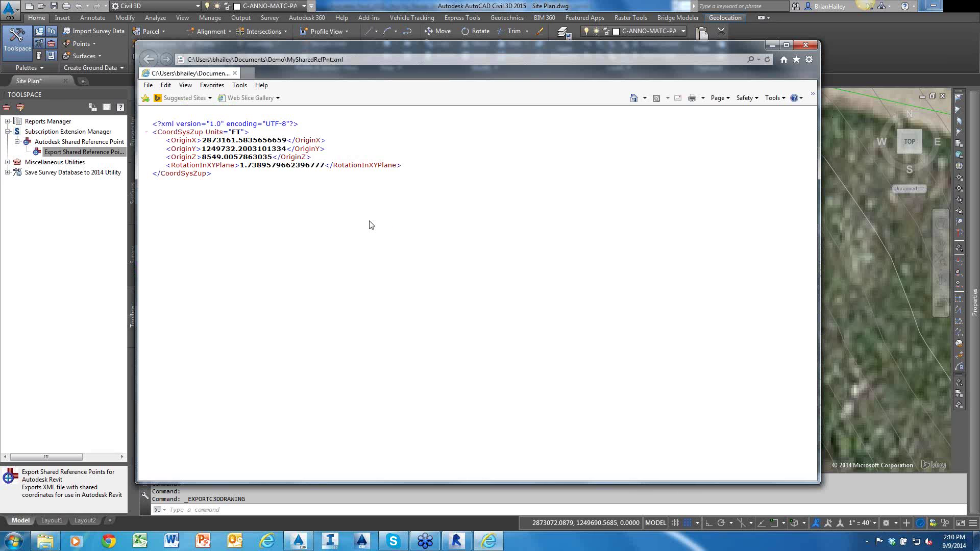
pyautogui.moveTo(317, 101); pyautogui.dragTo(274, 137)
pyautogui.moveTo(366, 154); pyautogui.dragTo(299, 150)
pyautogui.moveTo(287, 189); pyautogui.dragTo(272, 162)
pyautogui.hotkey('ctrl', 'shift', 'd')
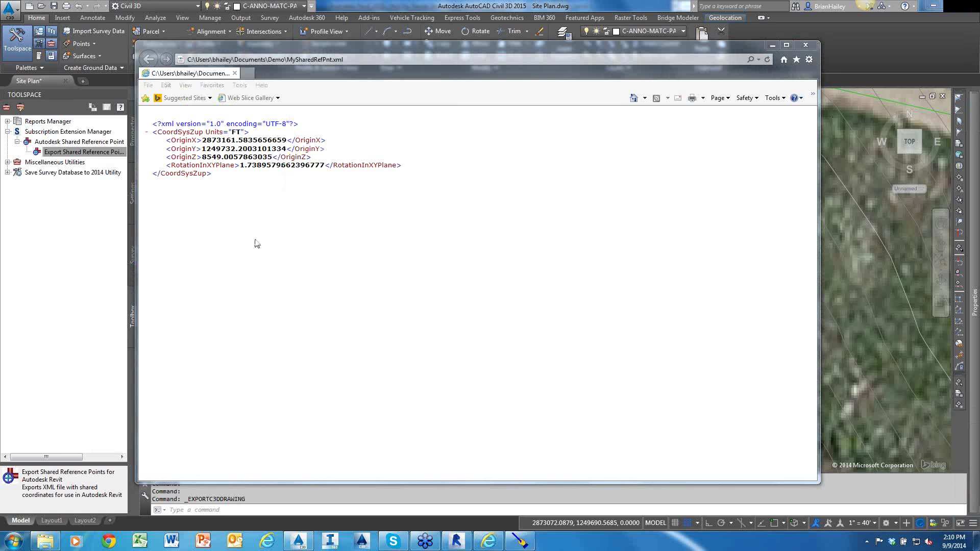
pyautogui.moveTo(261, 228); pyautogui.dragTo(266, 169)
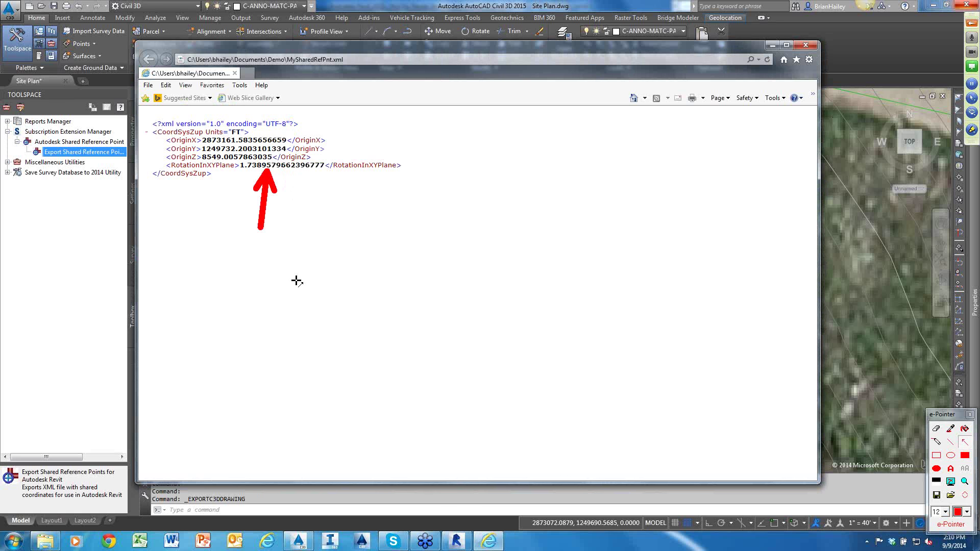
pyautogui.press('Escape')
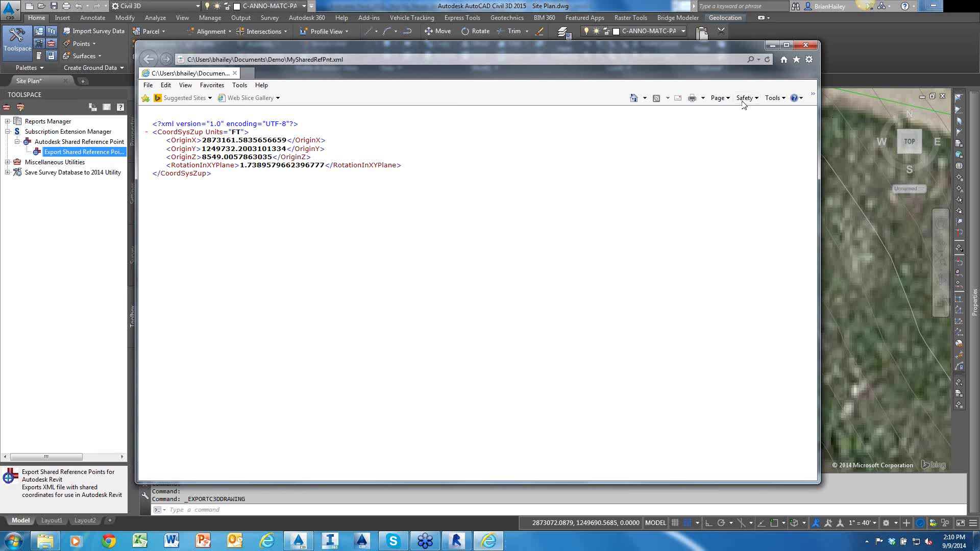
pyautogui.click(805, 48)
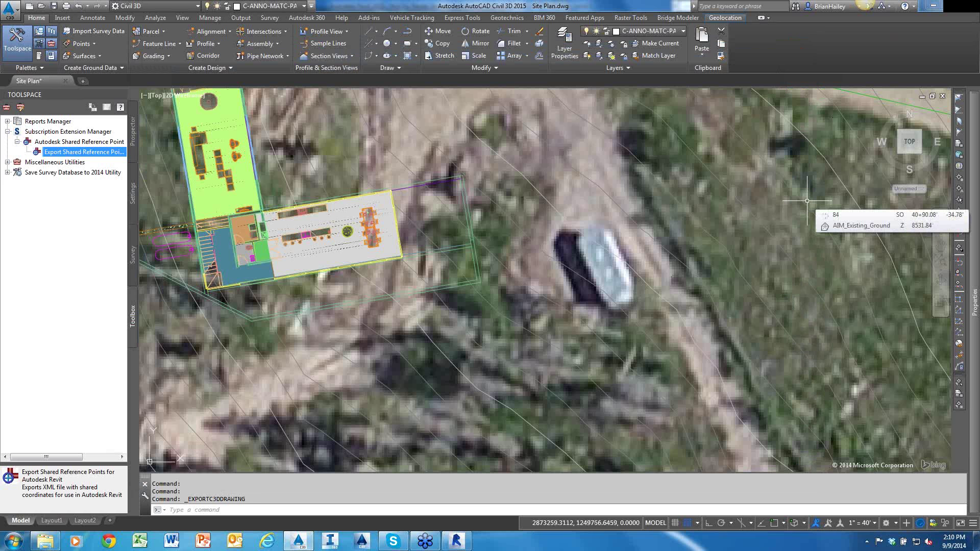
# - Import MySharedRefPnt.xml into Revit as shared coordinates, origin at the top-left wall corner, +Y at the top-right
pyautogui.click(454, 540)
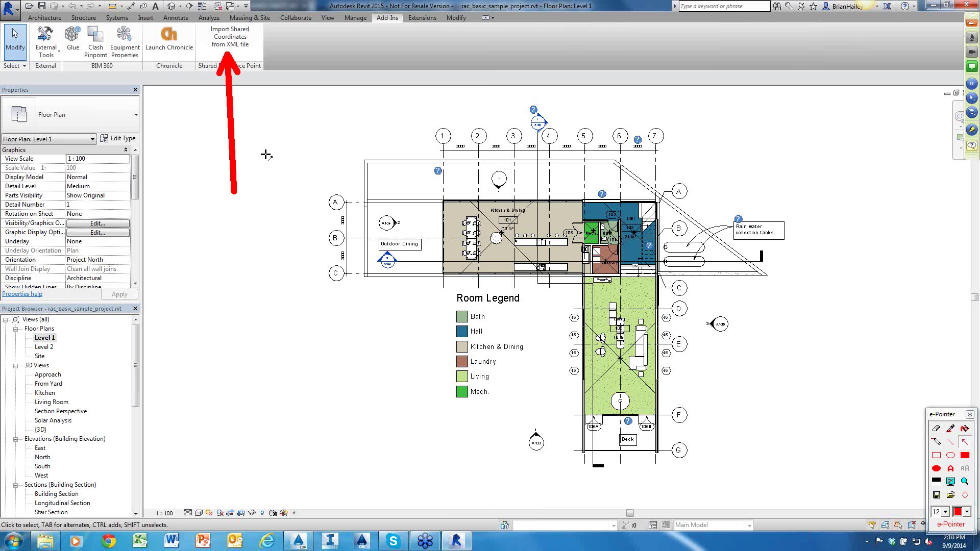
pyautogui.press('Escape')
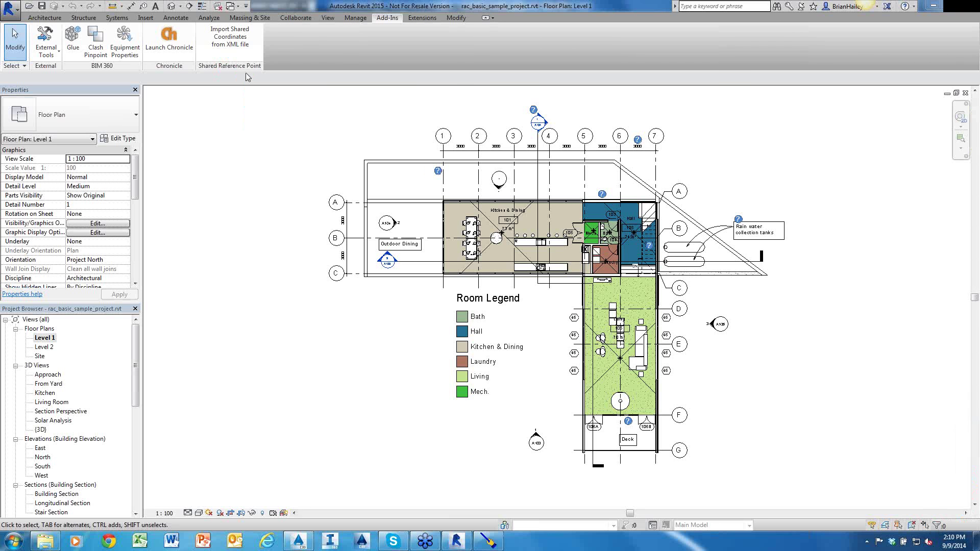
pyautogui.click(242, 50)
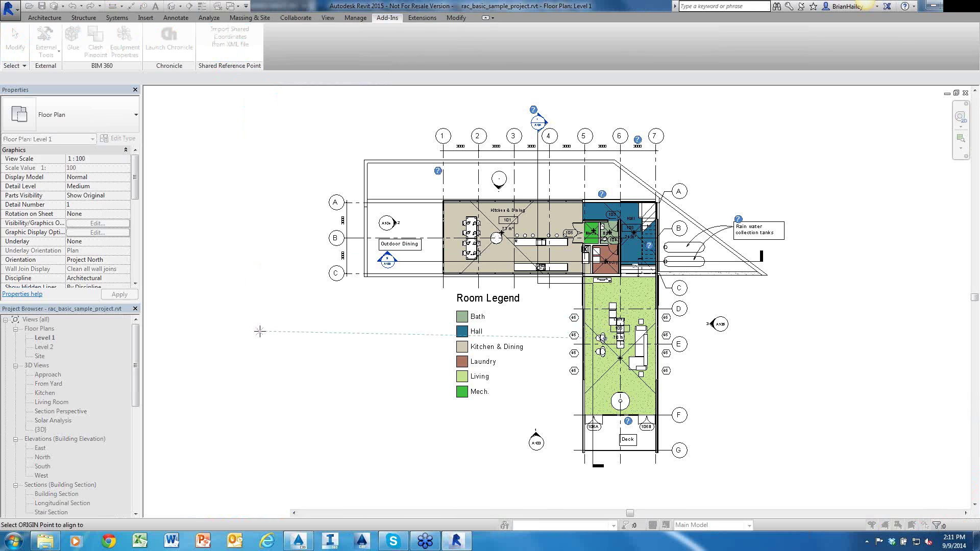
pyautogui.click(363, 159)
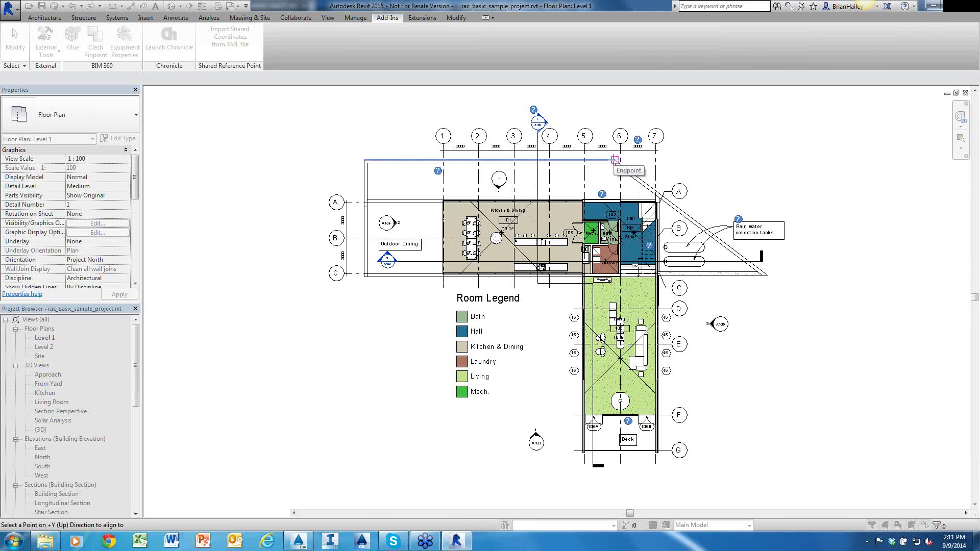
pyautogui.click(615, 160)
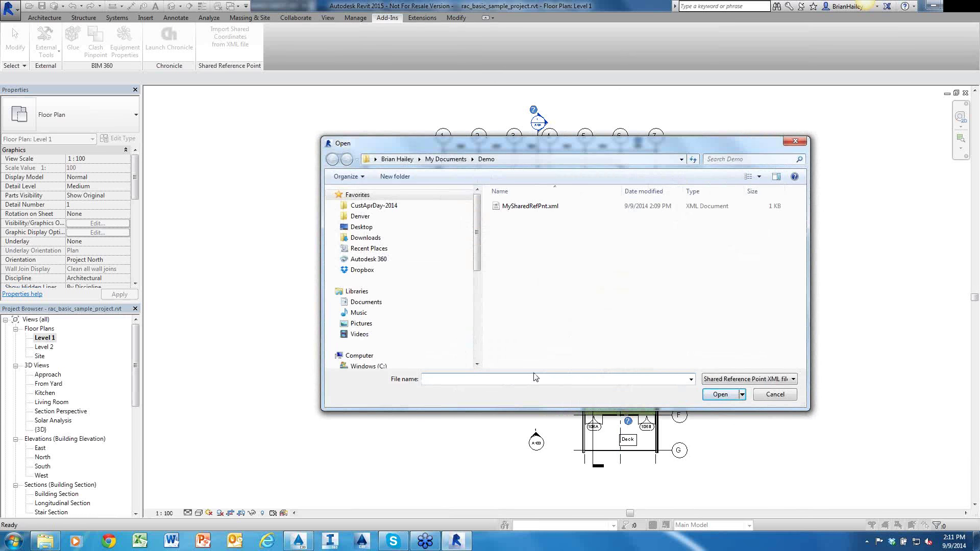
pyautogui.click(532, 210)
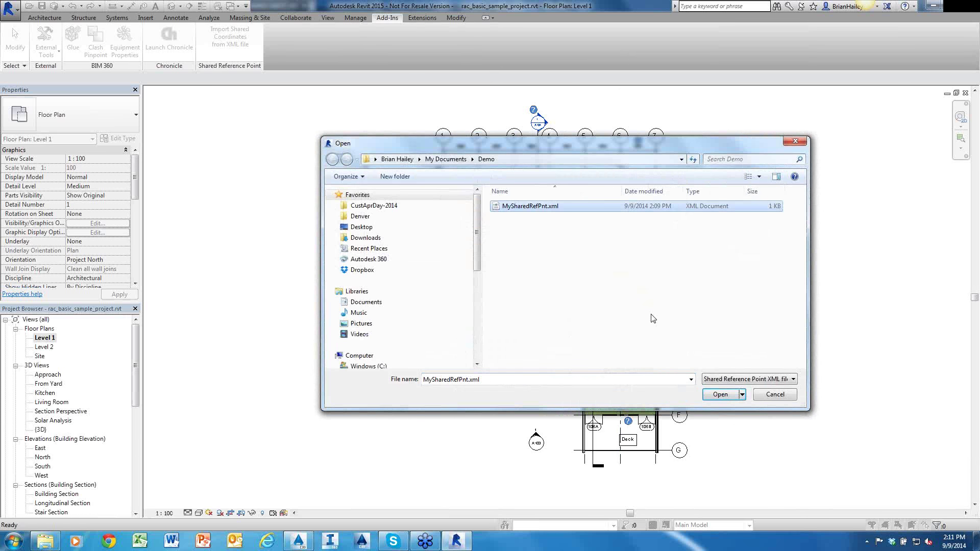
pyautogui.click(720, 394)
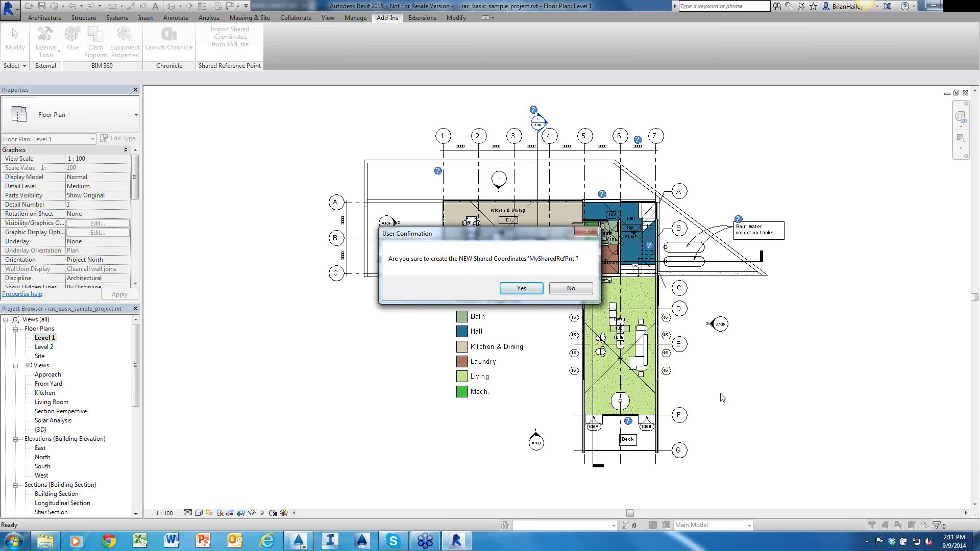
pyautogui.click(521, 289)
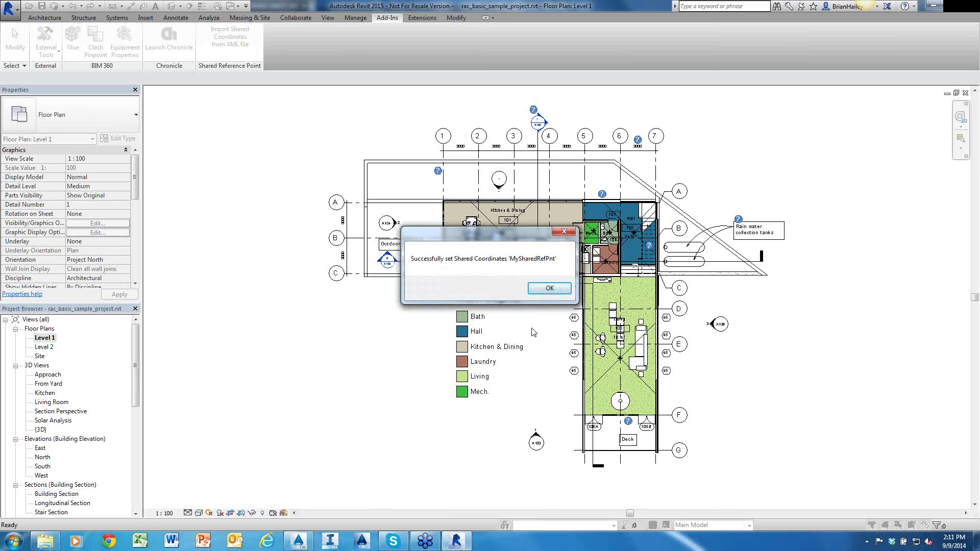
pyautogui.click(552, 287)
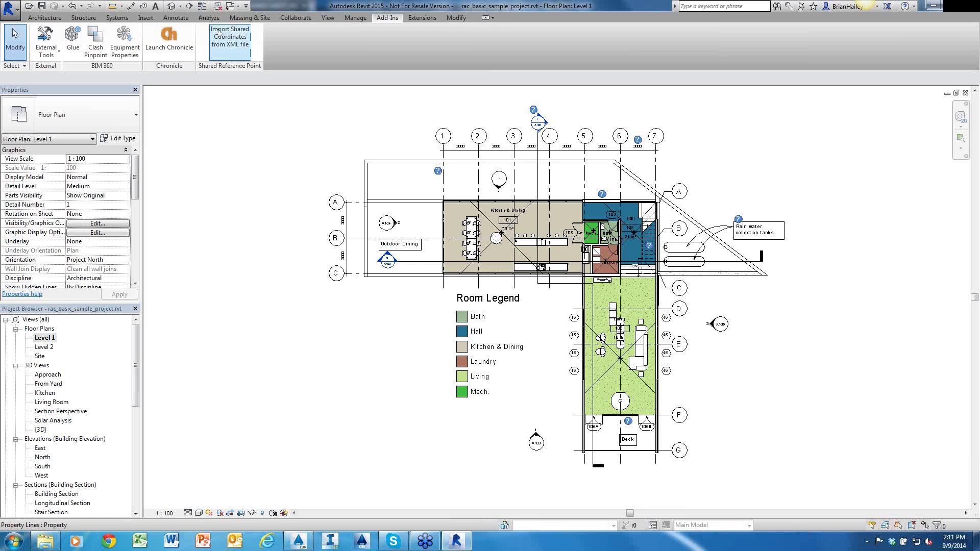
# - In Location settings, make the MySharedRefPnt site current (170° 21' 54" West to True North)
pyautogui.click(361, 19)
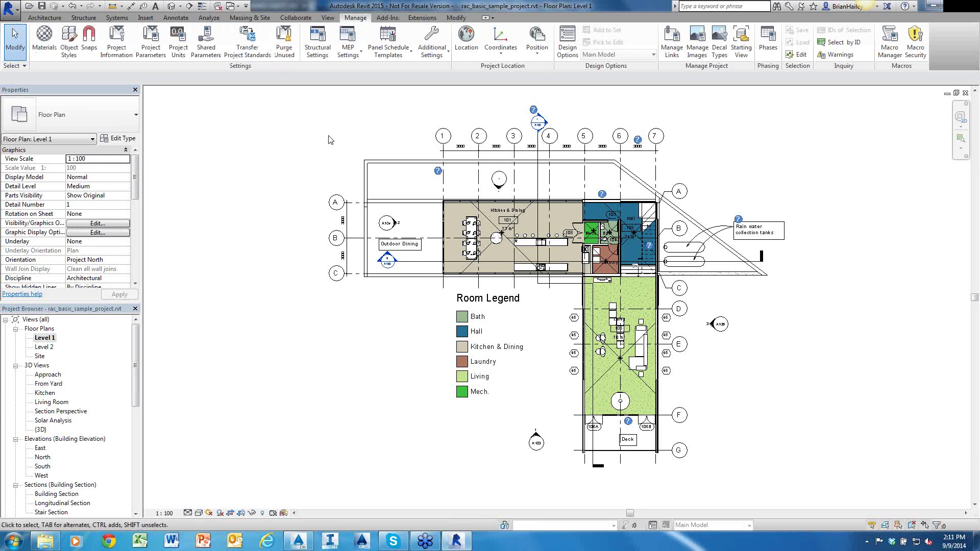
pyautogui.click(466, 52)
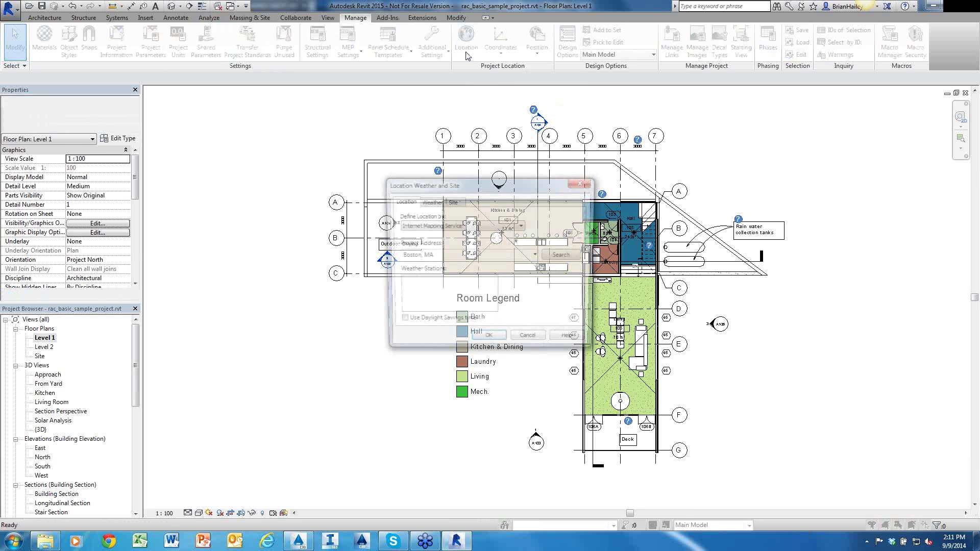
pyautogui.click(452, 202)
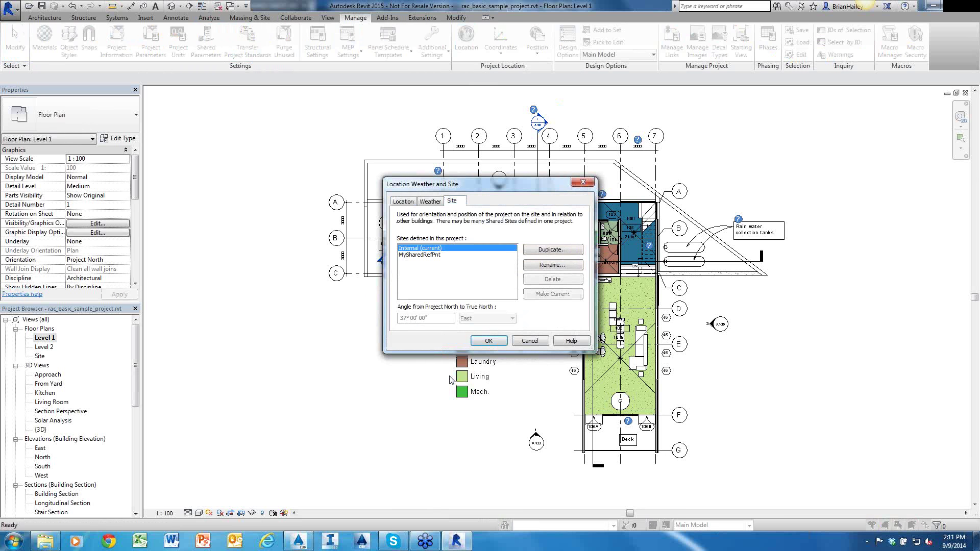
pyautogui.click(422, 256)
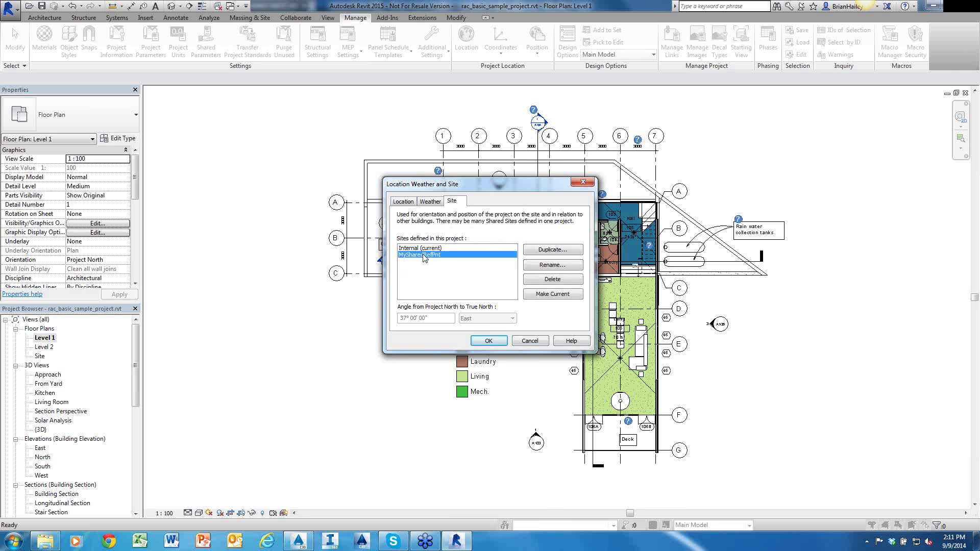
pyautogui.click(555, 295)
pyautogui.click(489, 341)
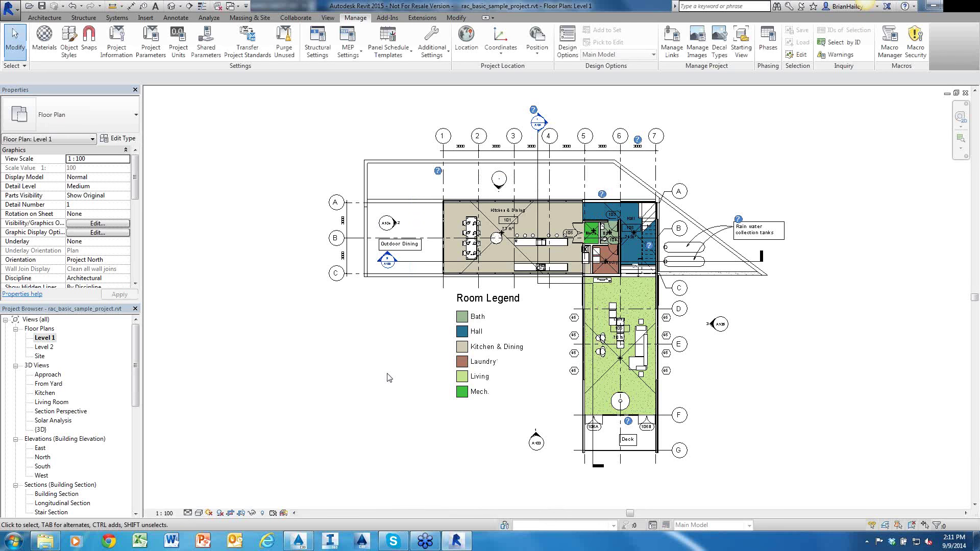
pyautogui.click(146, 20)
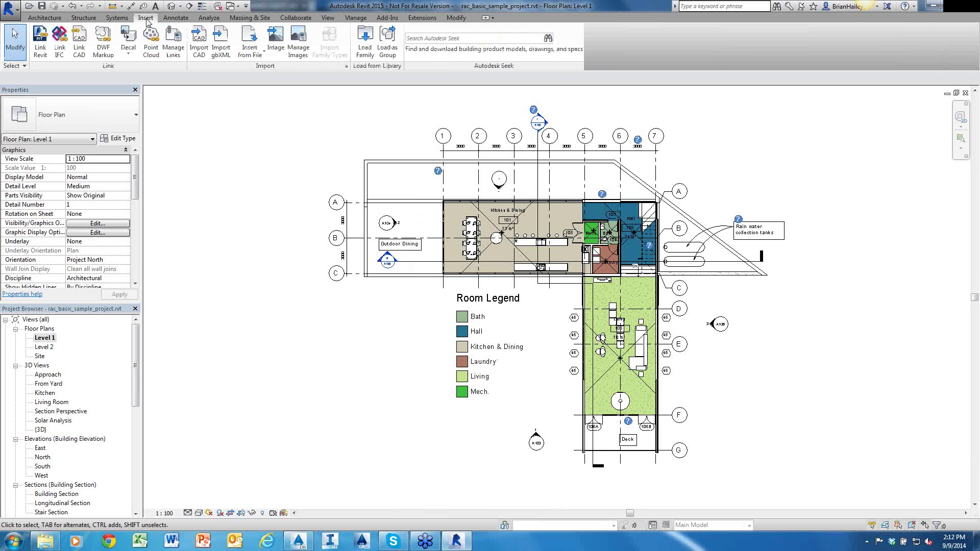
# - Link ACAD-Site Plan-Model.dwg from My Documents\Demo into the Level 1 plan, placed Auto - Center to Center
pyautogui.click(83, 57)
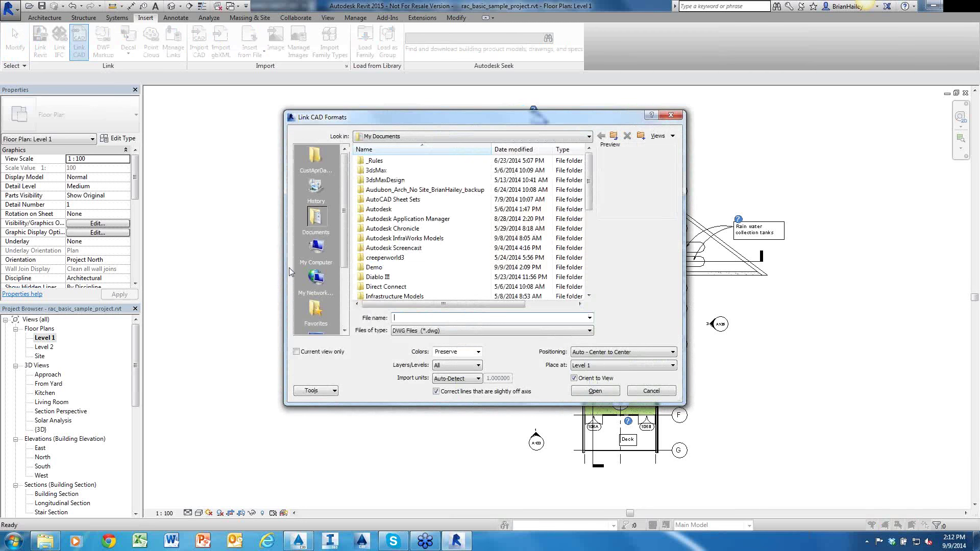
pyautogui.click(374, 132)
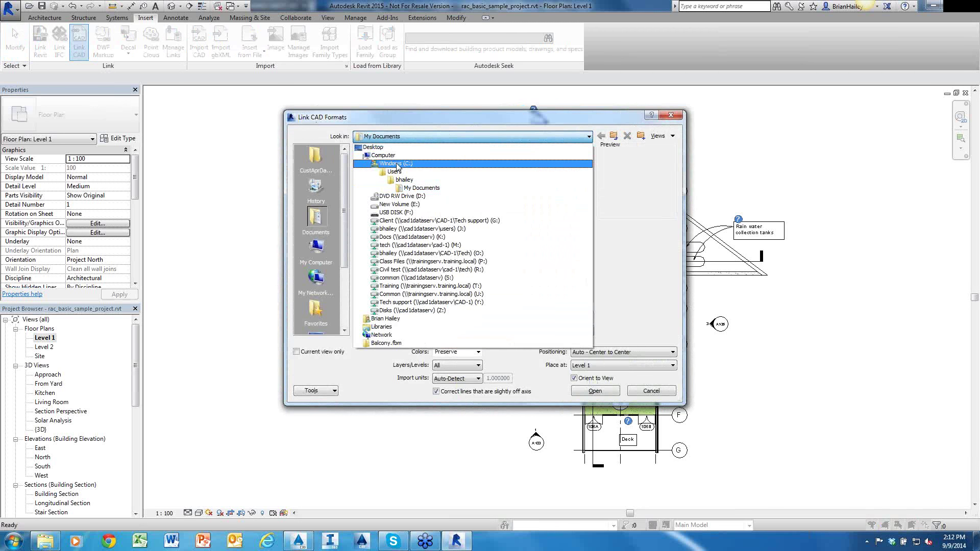
pyautogui.click(404, 190)
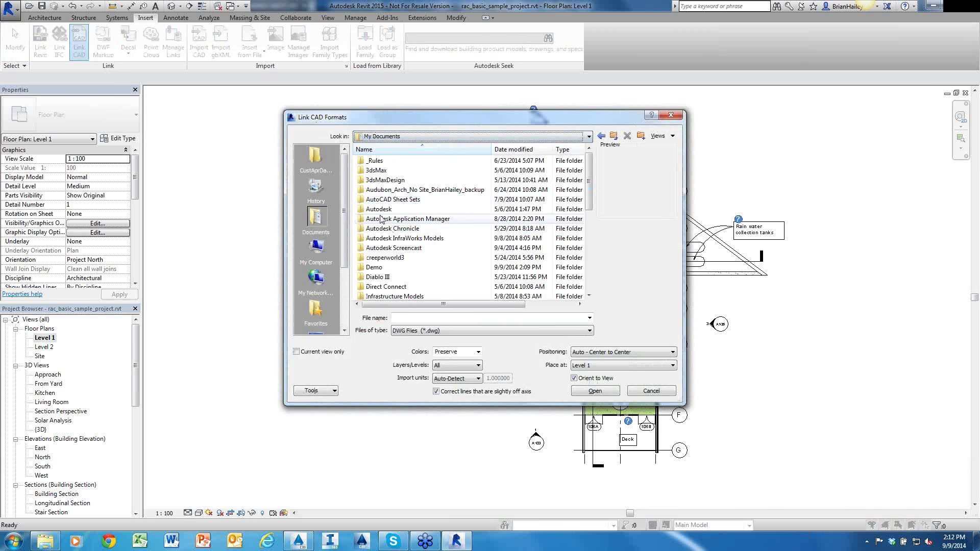
pyautogui.doubleClick(374, 267)
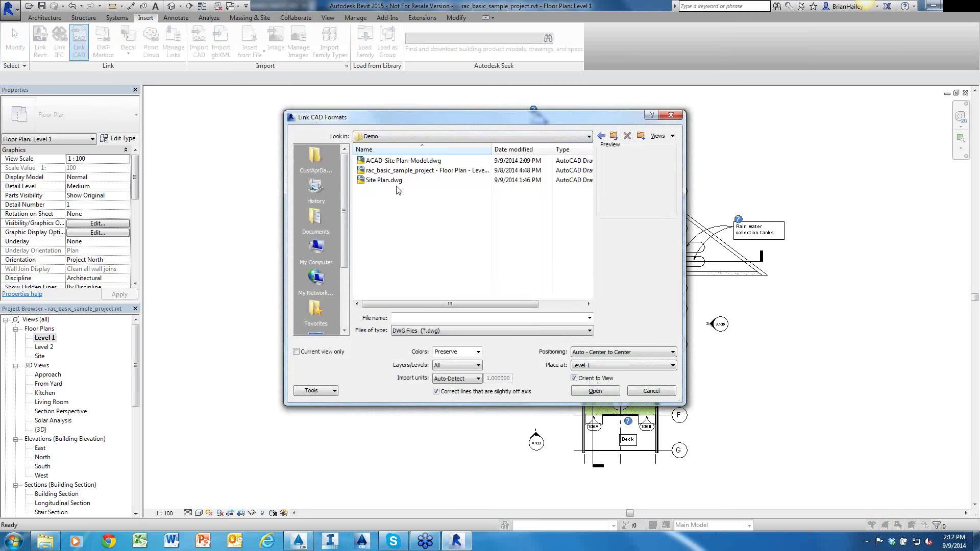
pyautogui.click(389, 161)
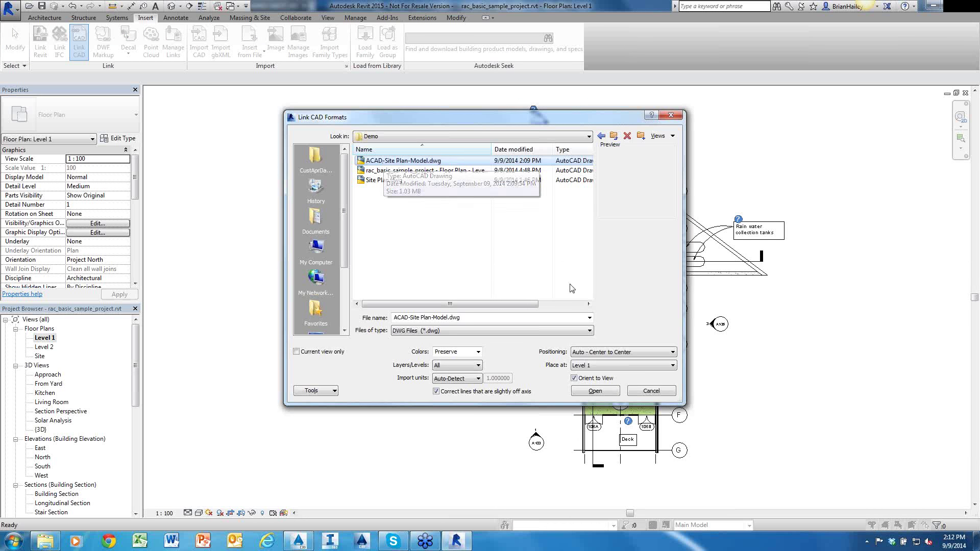
pyautogui.click(593, 392)
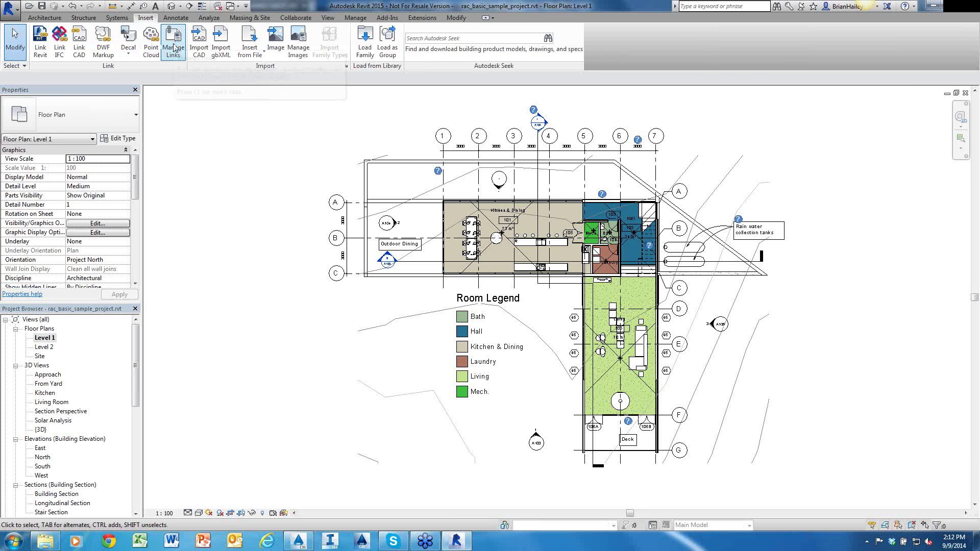
# - Remove the ACAD-Site Plan-Model.dwg link from the CAD Formats list in Manage Links
pyautogui.click(173, 47)
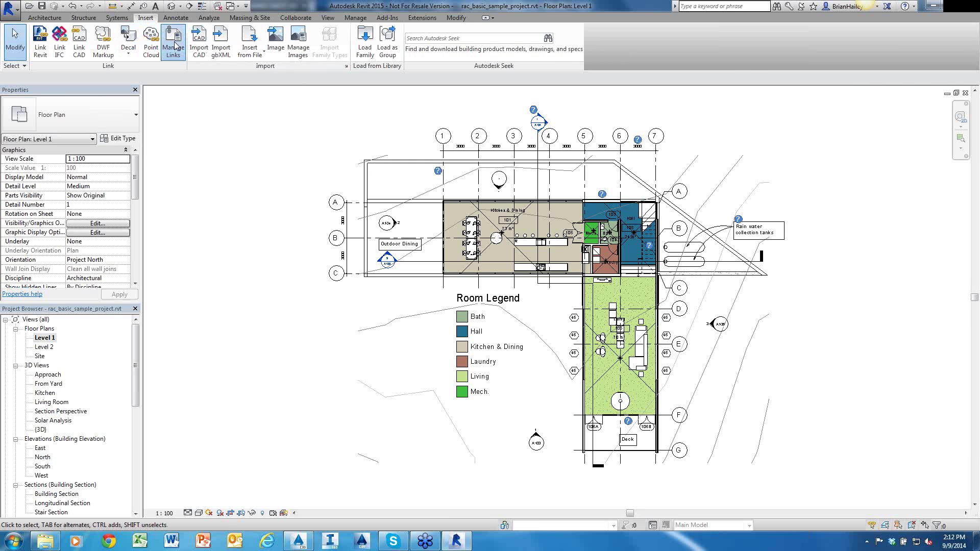
pyautogui.click(361, 138)
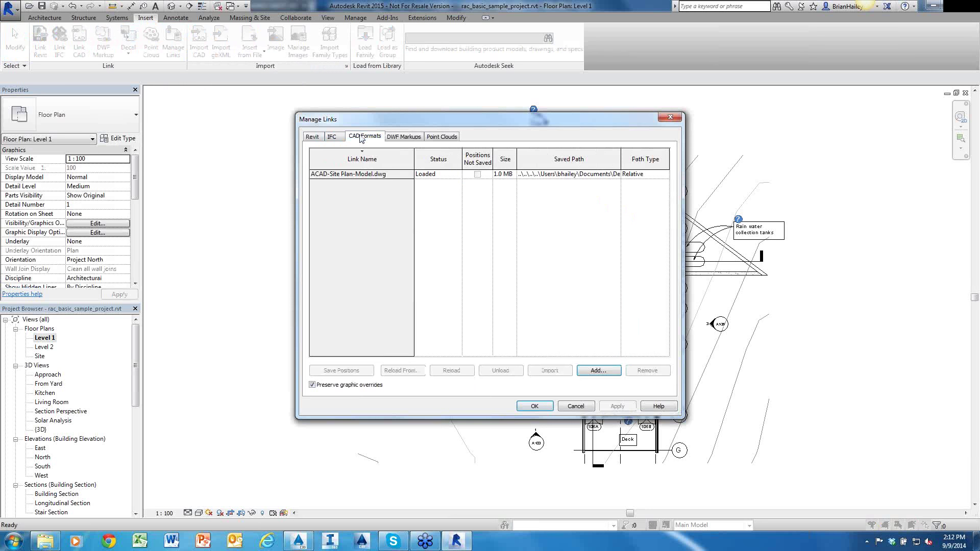
pyautogui.click(351, 174)
pyautogui.click(648, 371)
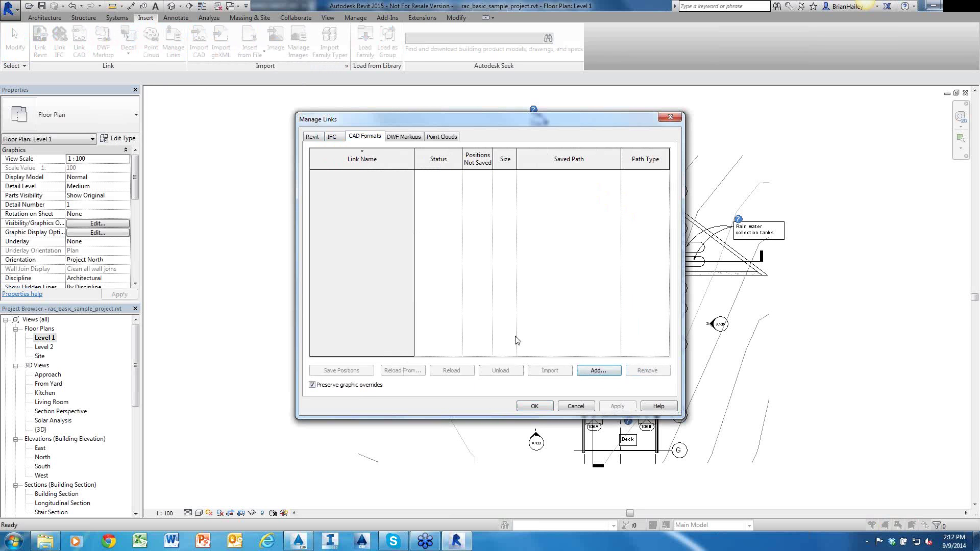
pyautogui.click(534, 405)
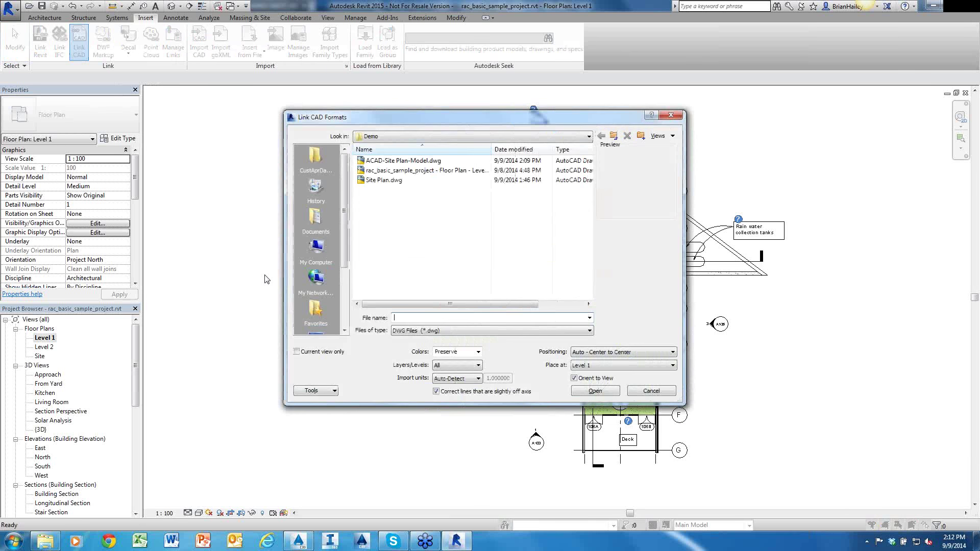
# - Relink ACAD-Site Plan-Model.dwg positioned Auto - By Shared Coordinates, with off-axis line correction turned off
pyautogui.click(386, 172)
pyautogui.click(386, 163)
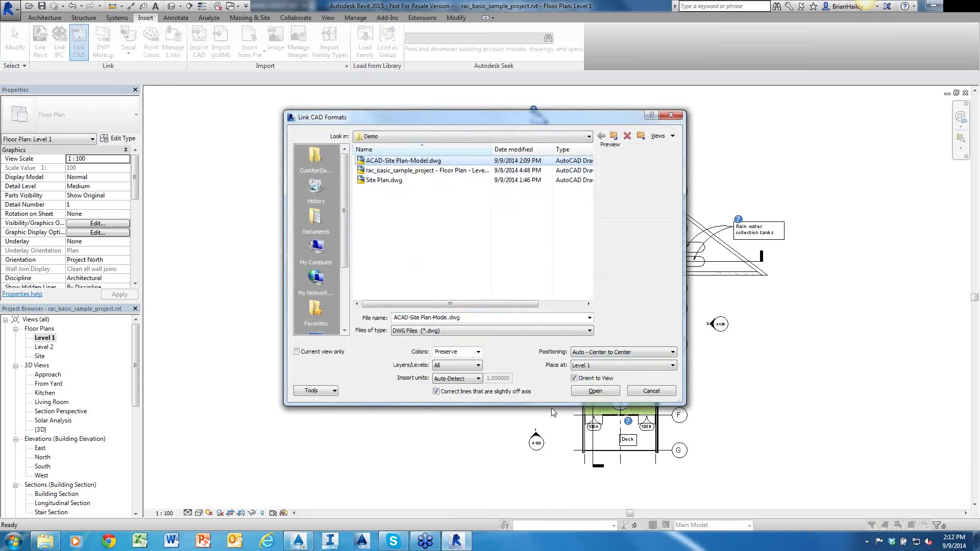
pyautogui.click(611, 354)
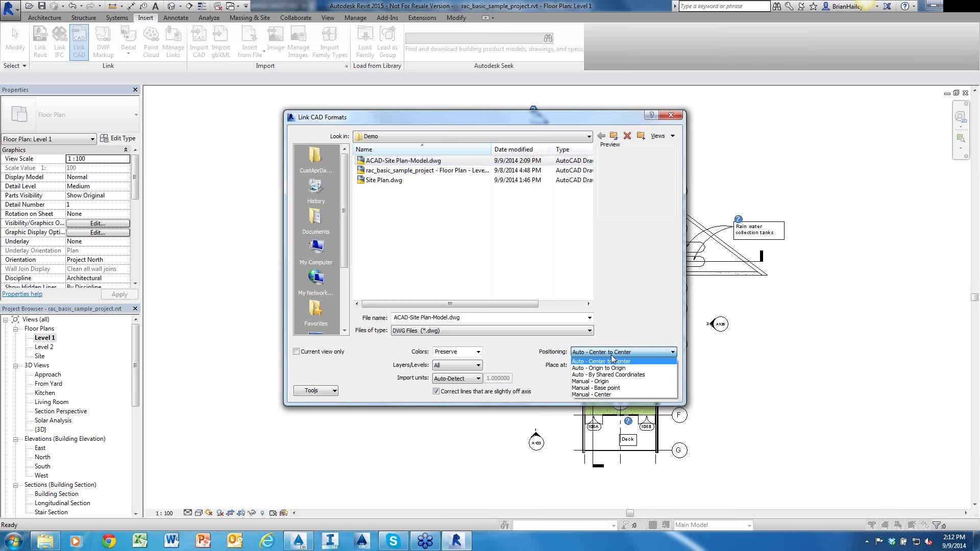
pyautogui.click(633, 375)
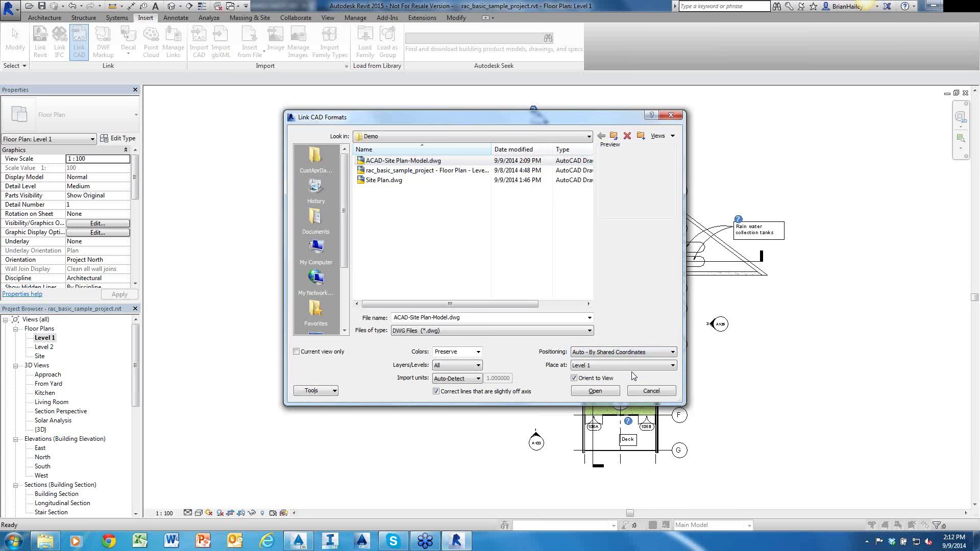
pyautogui.click(435, 393)
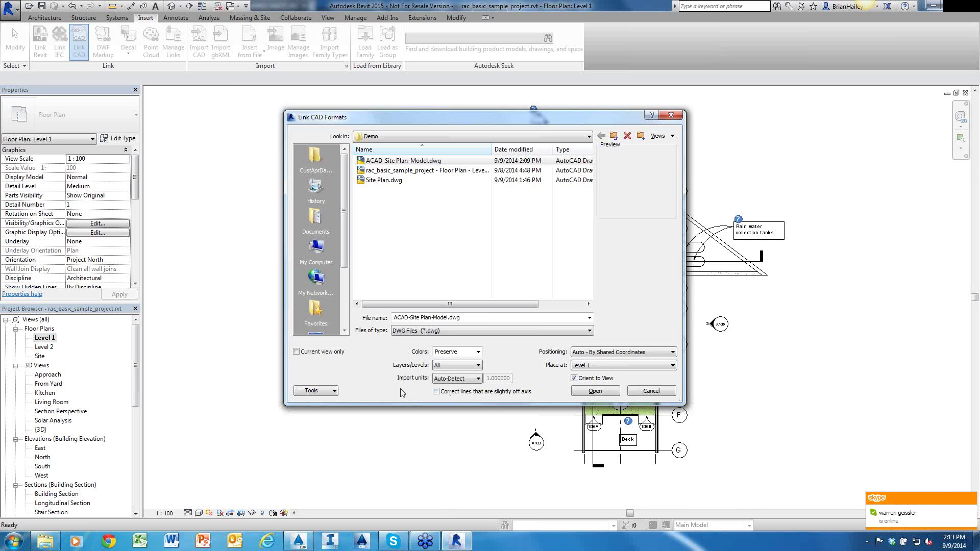
pyautogui.click(596, 391)
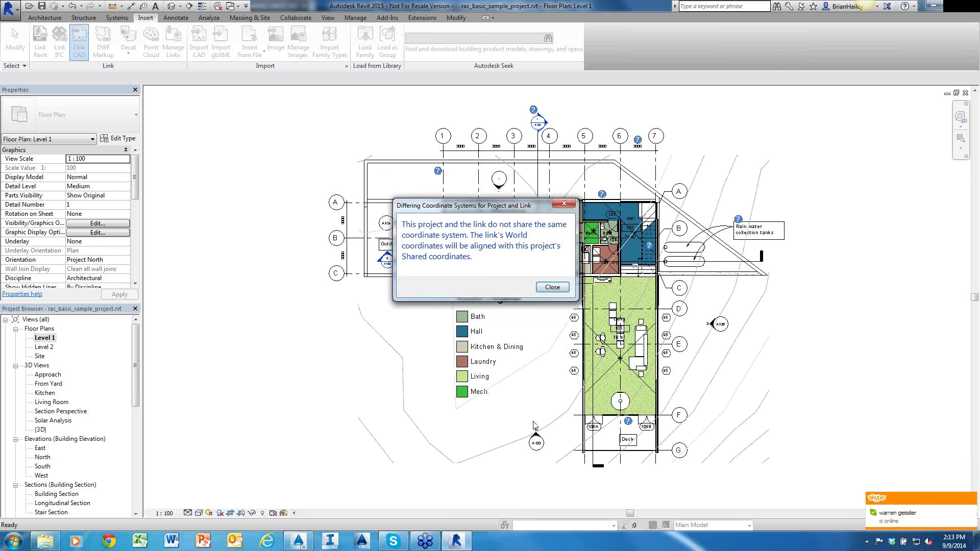
# - Close the Differing Coordinate Systems notice and show the Level 1 view properties in the Properties palette
pyautogui.click(551, 287)
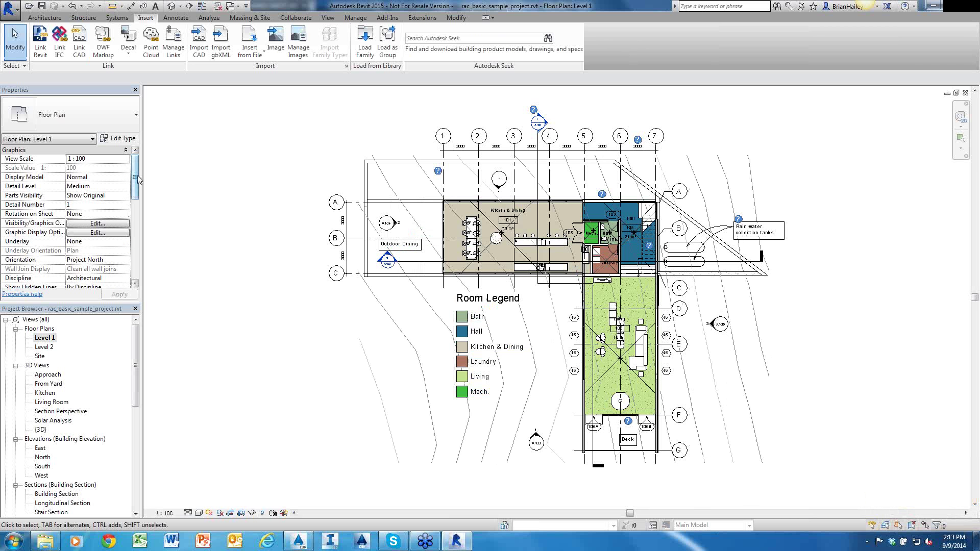
pyautogui.click(53, 339)
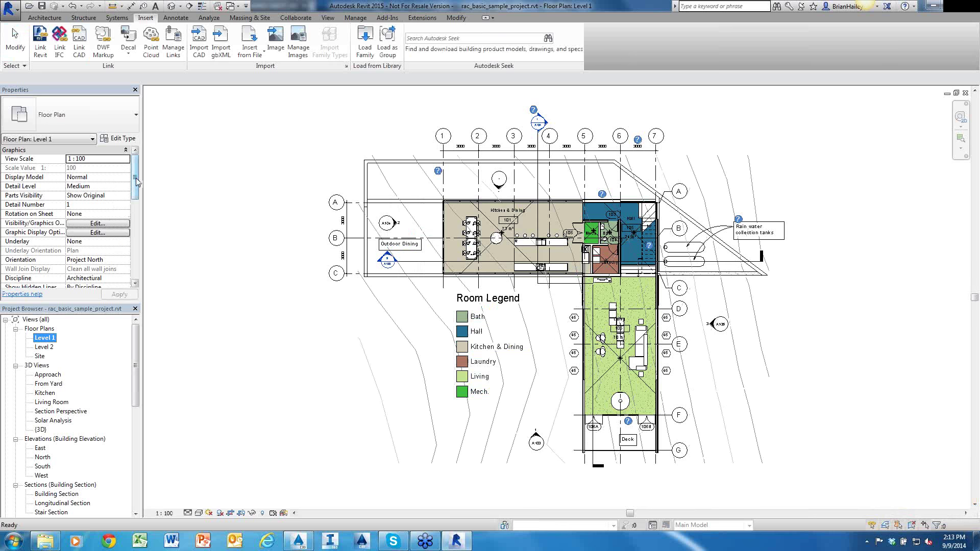
pyautogui.scroll(-1, 137, 186)
pyautogui.moveTo(136, 186); pyautogui.dragTo(135, 255)
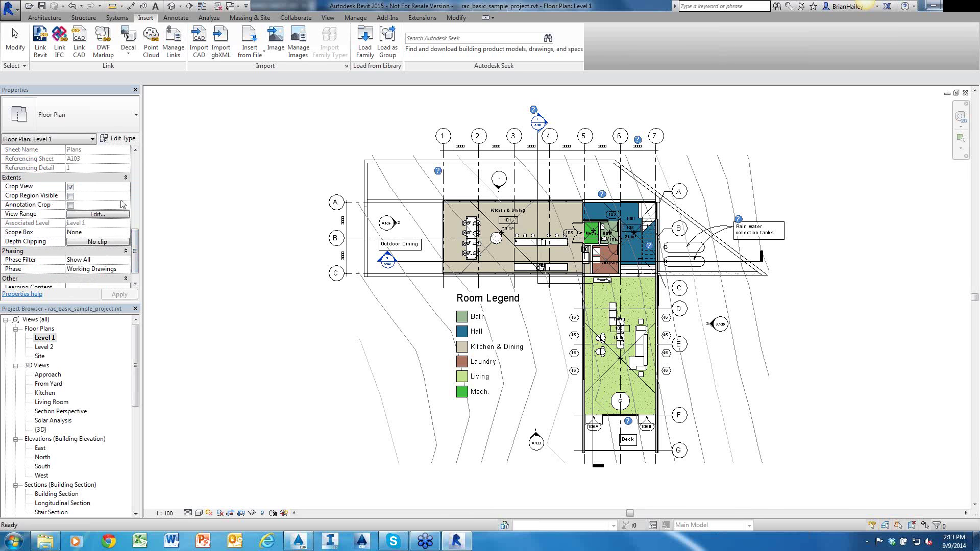
# - Turn off Crop View for Level 1 and zoom out to reveal the full linked site contour map
pyautogui.moveTo(136, 245); pyautogui.dragTo(136, 243)
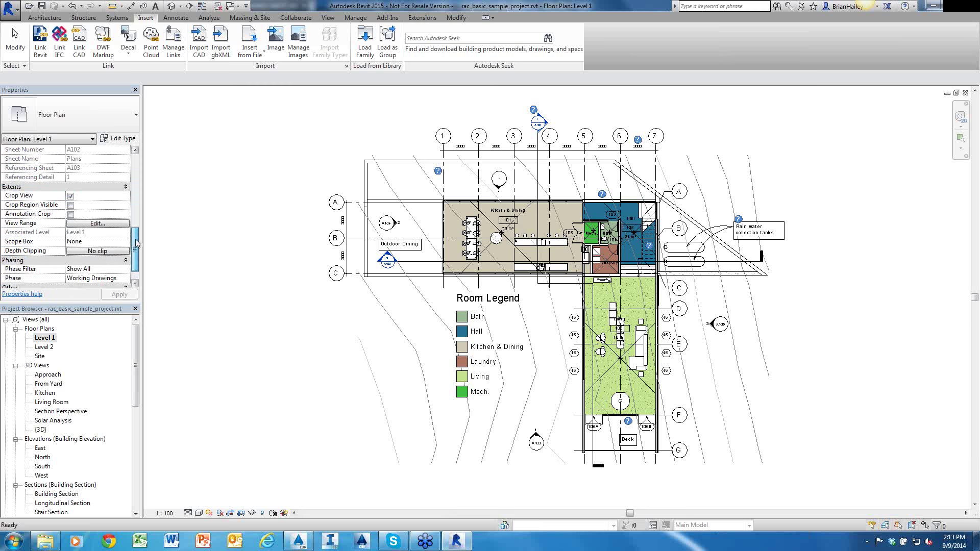
pyautogui.click(71, 197)
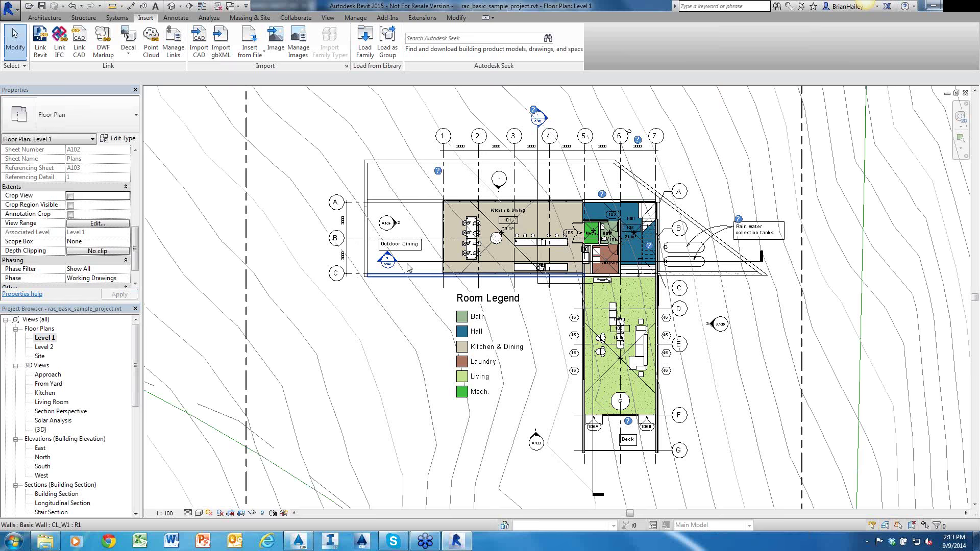
pyautogui.scroll(-6, 409, 268)
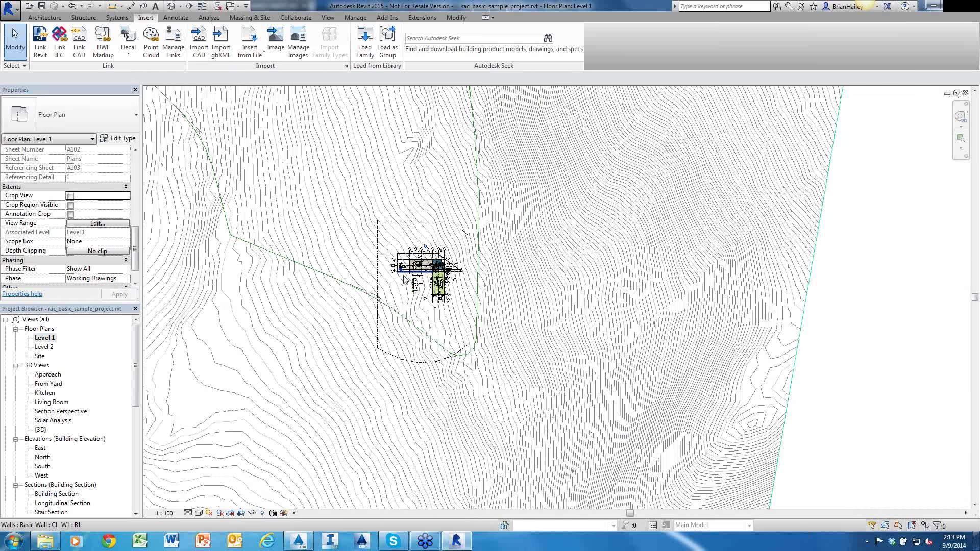
pyautogui.scroll(-4, 405, 278)
pyautogui.press('space')
pyautogui.press('space')
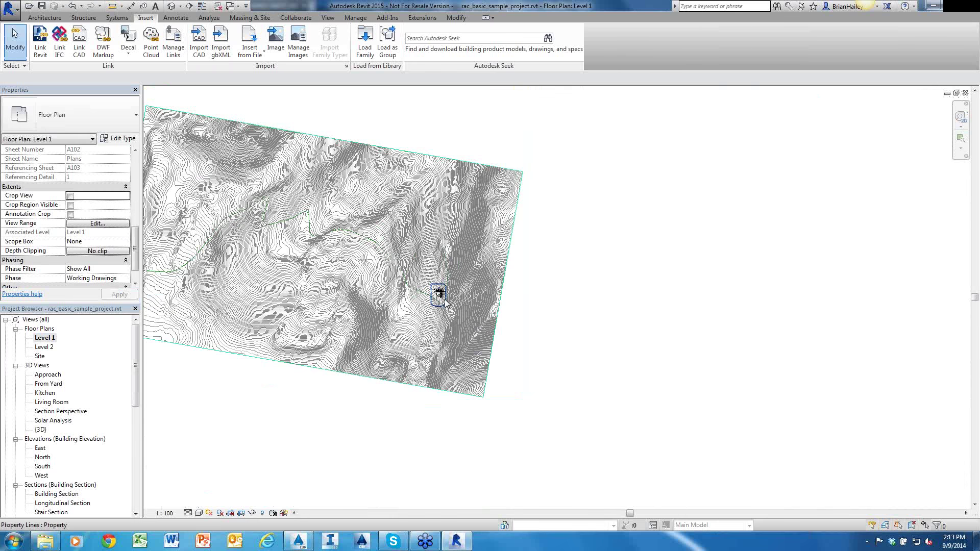
pyautogui.scroll(5, 450, 281)
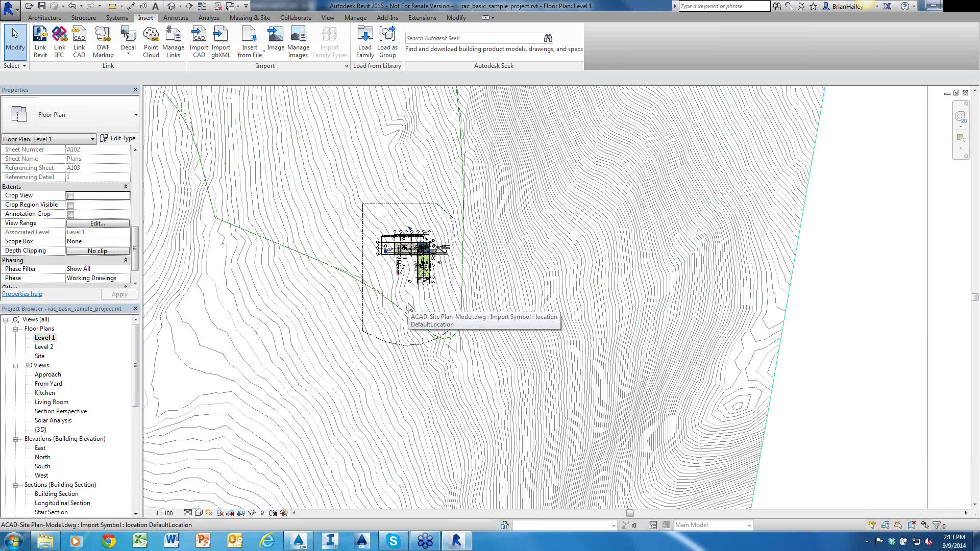
pyautogui.scroll(-4, 411, 301)
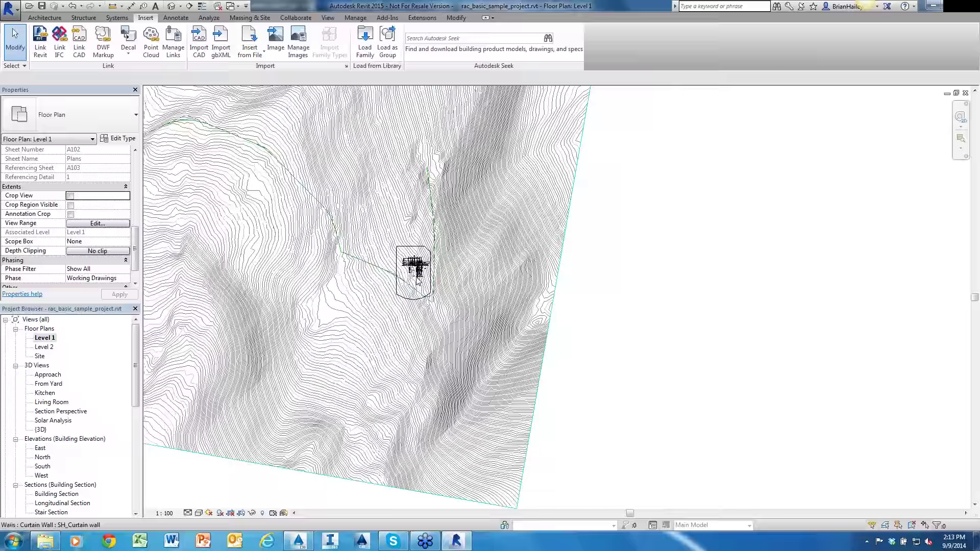
pyautogui.scroll(-2, 416, 279)
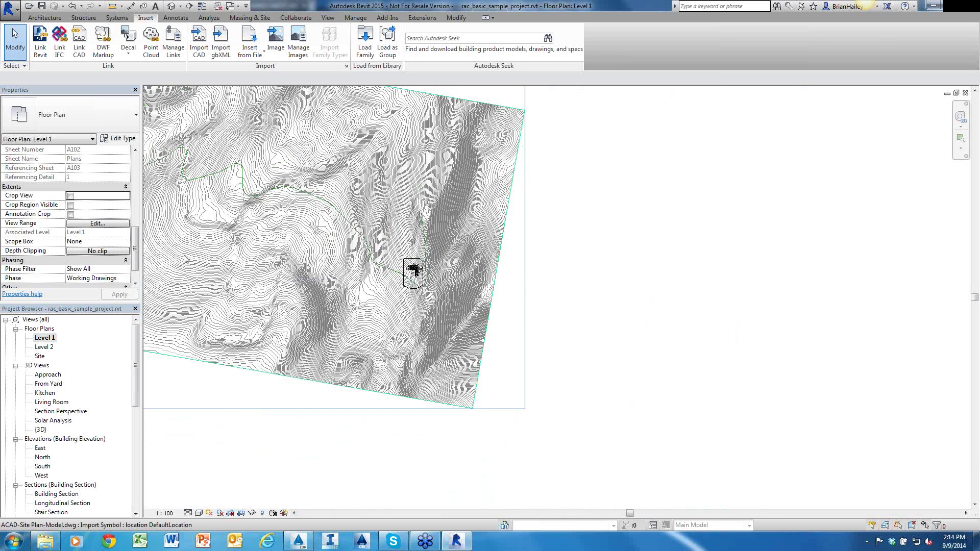
pyautogui.moveTo(138, 244); pyautogui.dragTo(137, 161)
pyautogui.scroll(-3, 137, 161)
pyautogui.scroll(4, 137, 161)
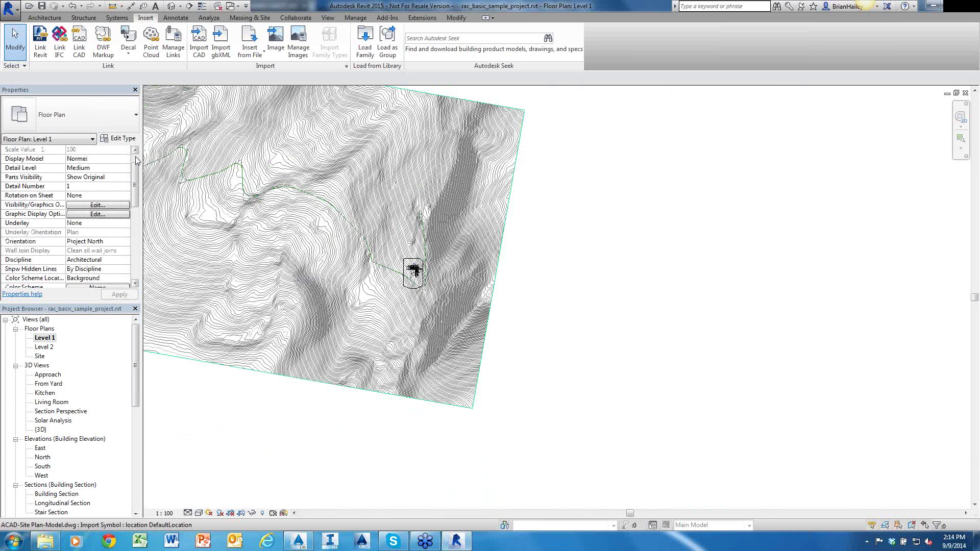
pyautogui.scroll(1, 137, 161)
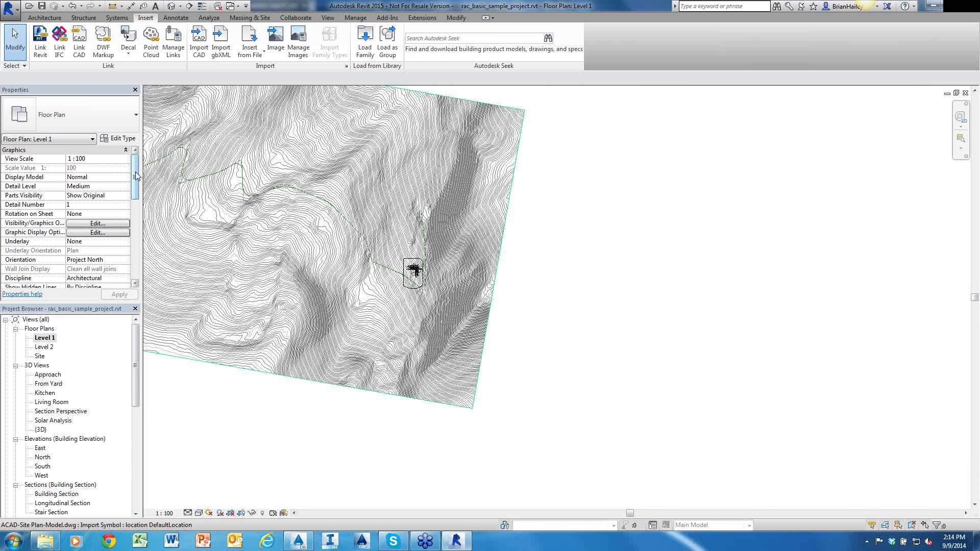
pyautogui.scroll(-5, 136, 176)
pyautogui.scroll(4, 137, 174)
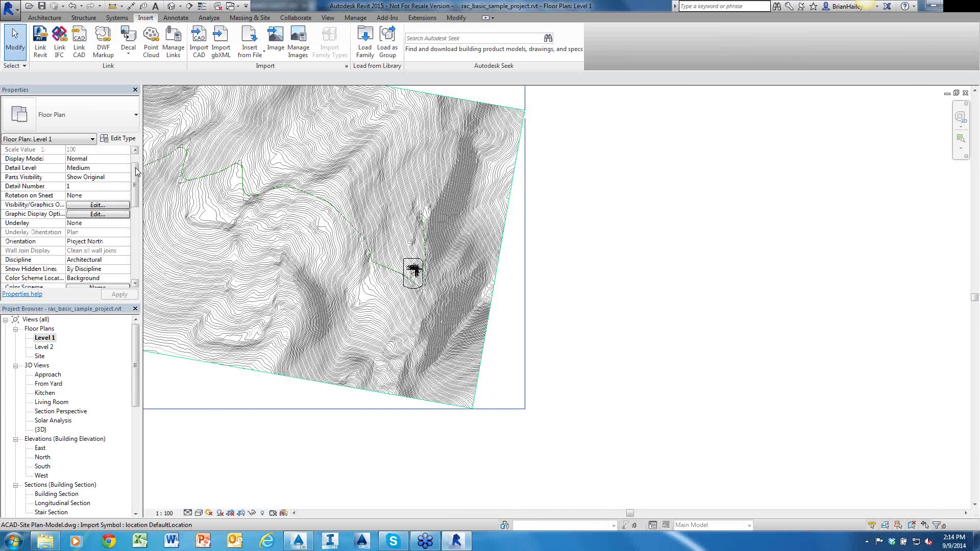
pyautogui.scroll(1, 137, 174)
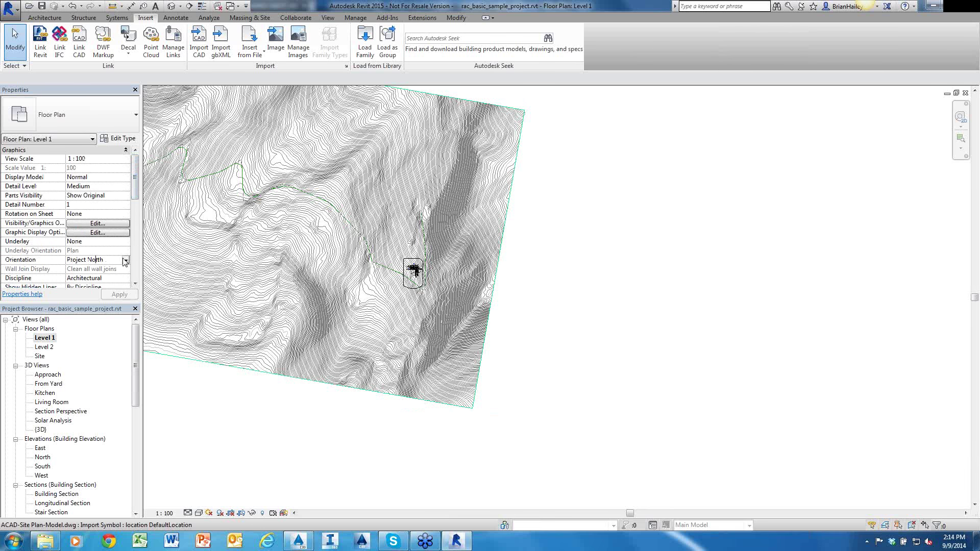
# - Set the Level 1 plan's Orientation property to True North and apply it
pyautogui.click(125, 261)
pyautogui.click(94, 279)
pyautogui.click(119, 295)
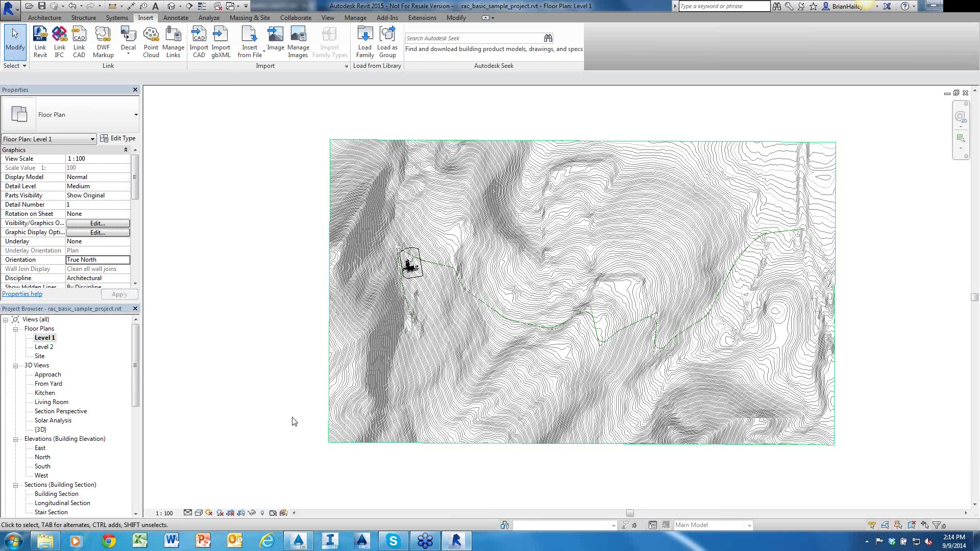
pyautogui.click(176, 18)
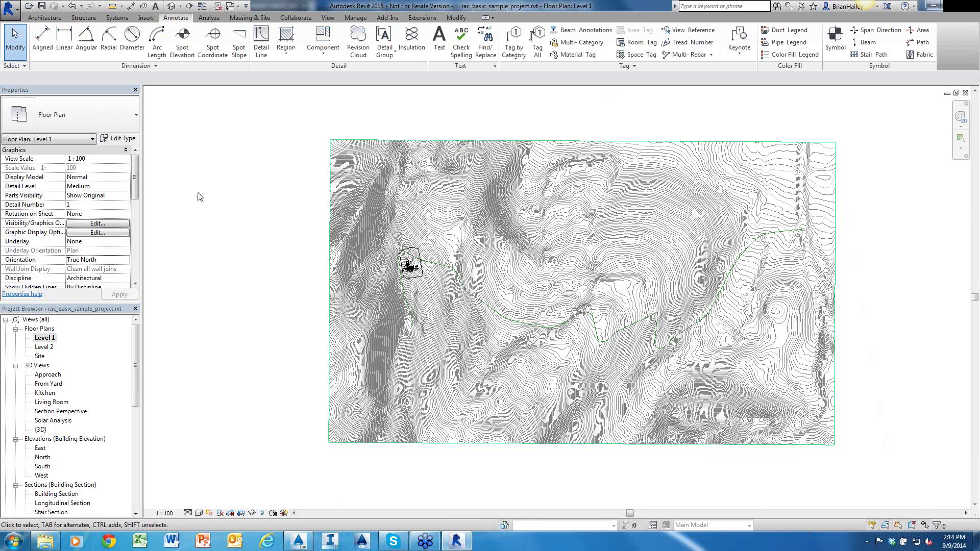
# - Place a spot coordinate on the building corner showing N 380918375, E 875739651
pyautogui.click(214, 45)
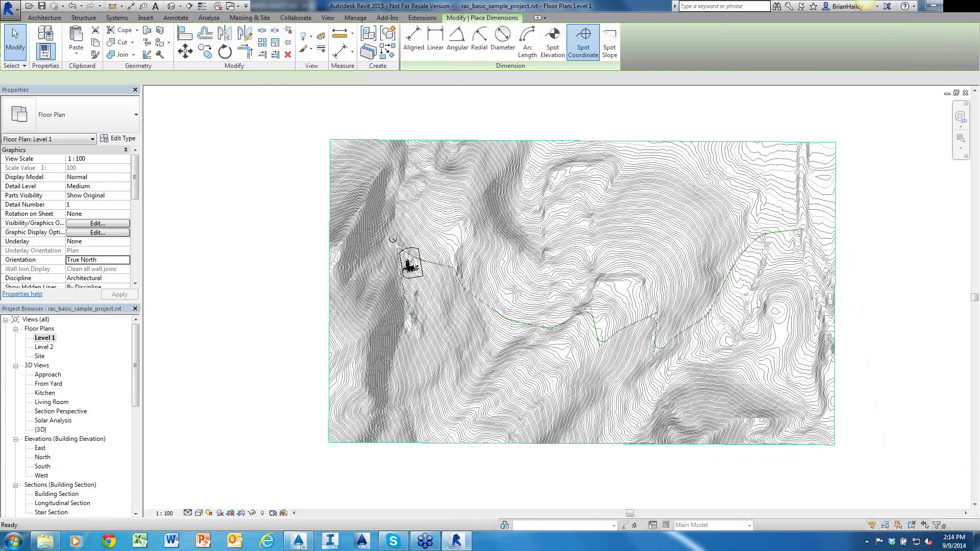
pyautogui.scroll(4, 414, 268)
pyautogui.scroll(6, 416, 271)
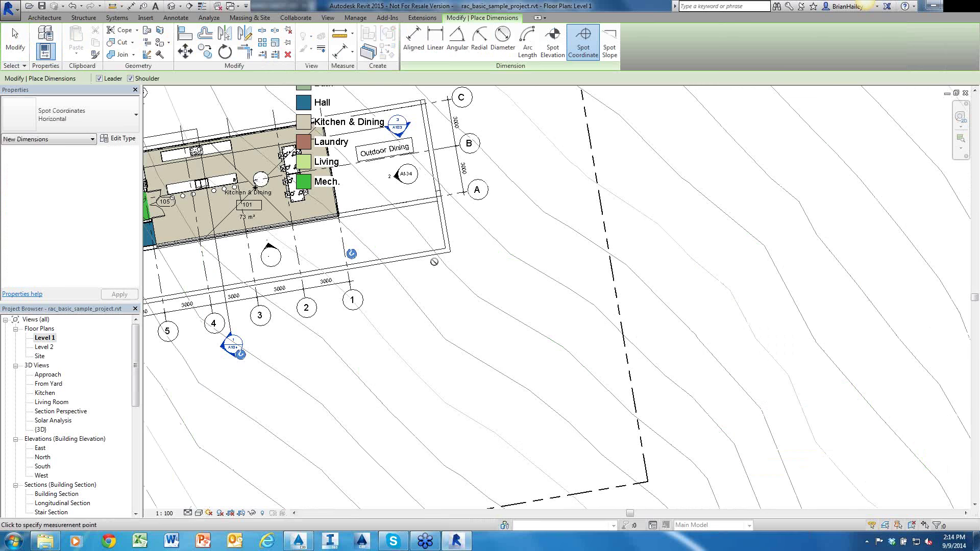
pyautogui.click(456, 248)
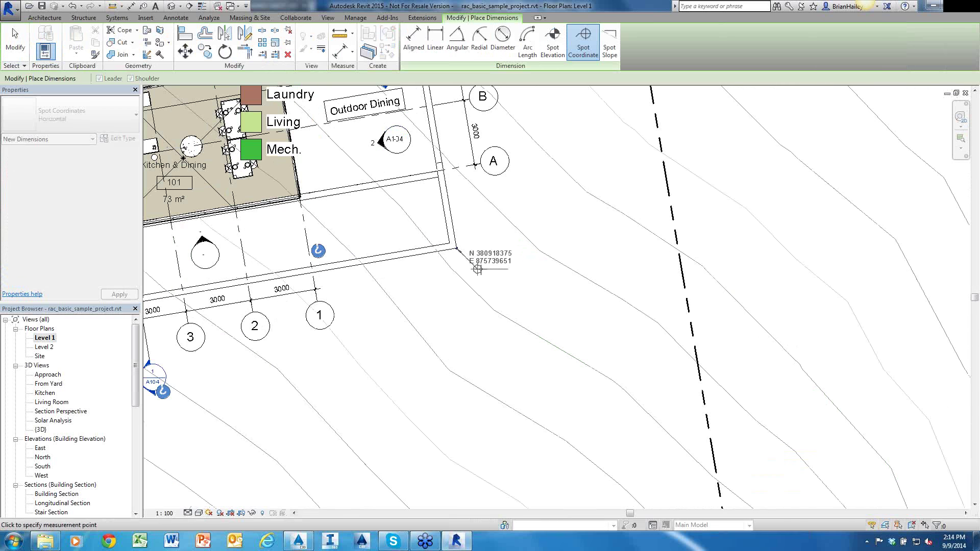
pyautogui.click(525, 271)
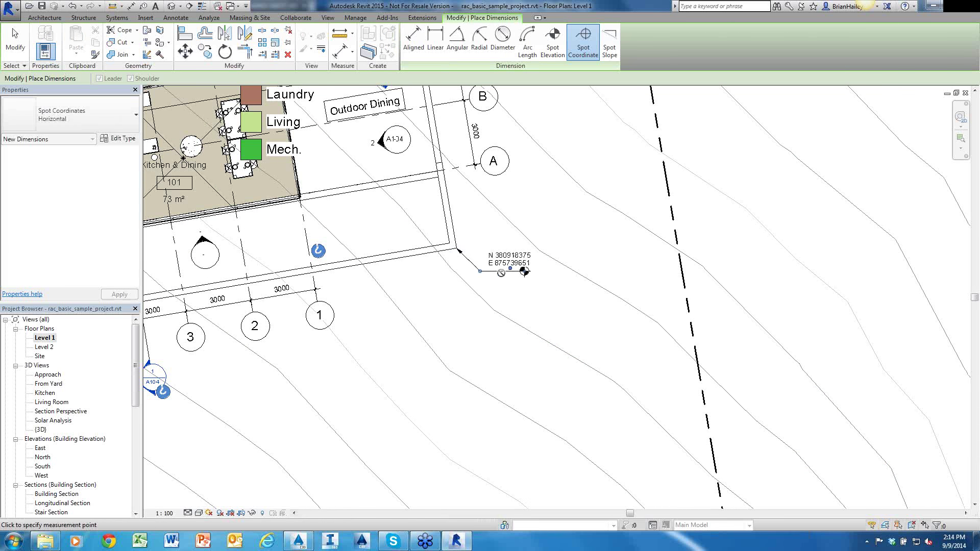
pyautogui.scroll(2, 526, 294)
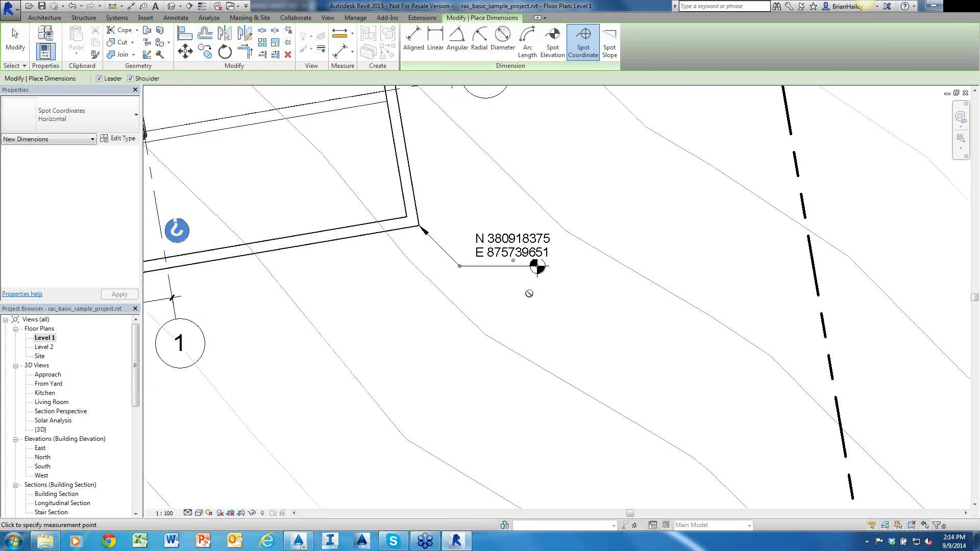